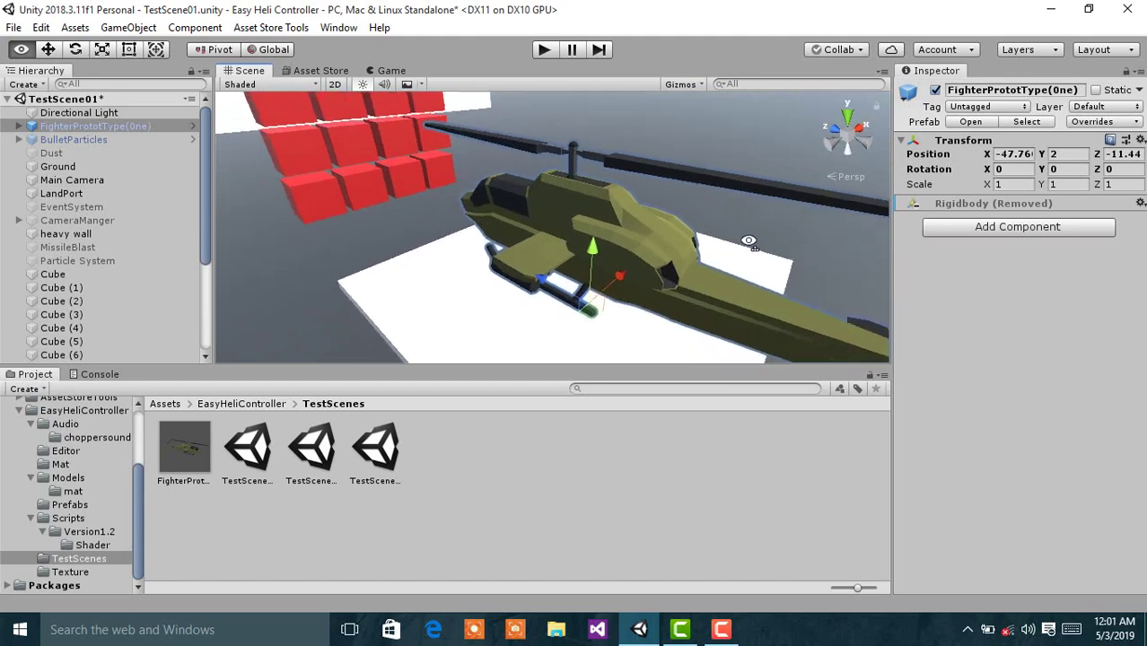
Orbit the Scene view around the helicopter and select FighterProtoType(One) in the Hierarchy.
scroll(747, 235, "up", 3)
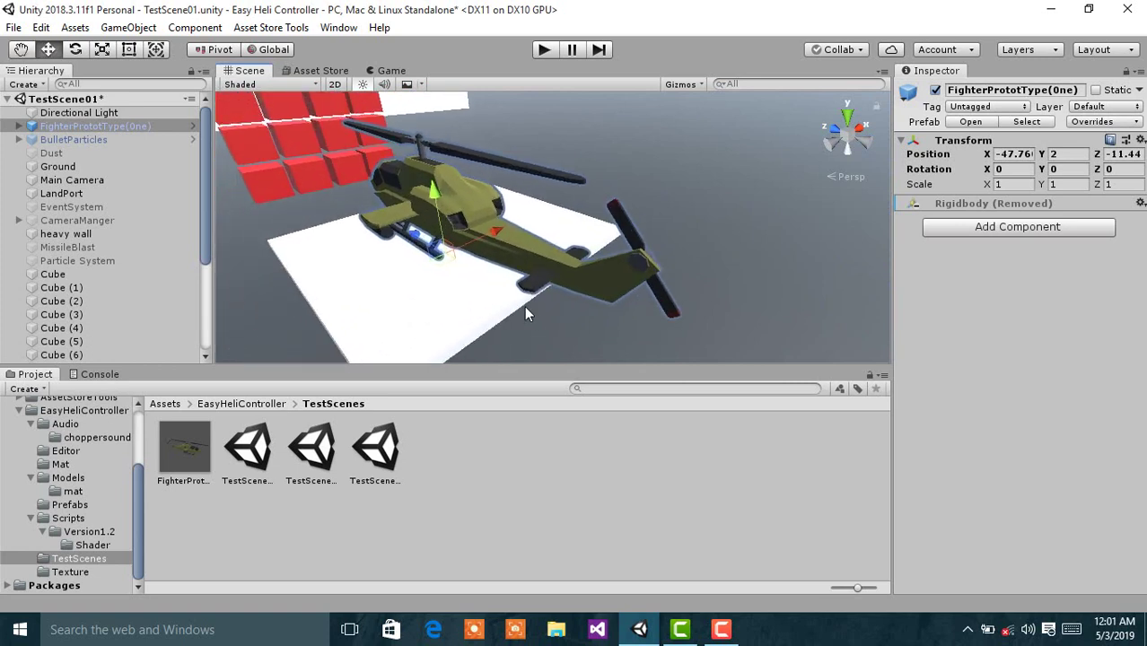
left_click_drag(463, 276, 454, 216, "alt")
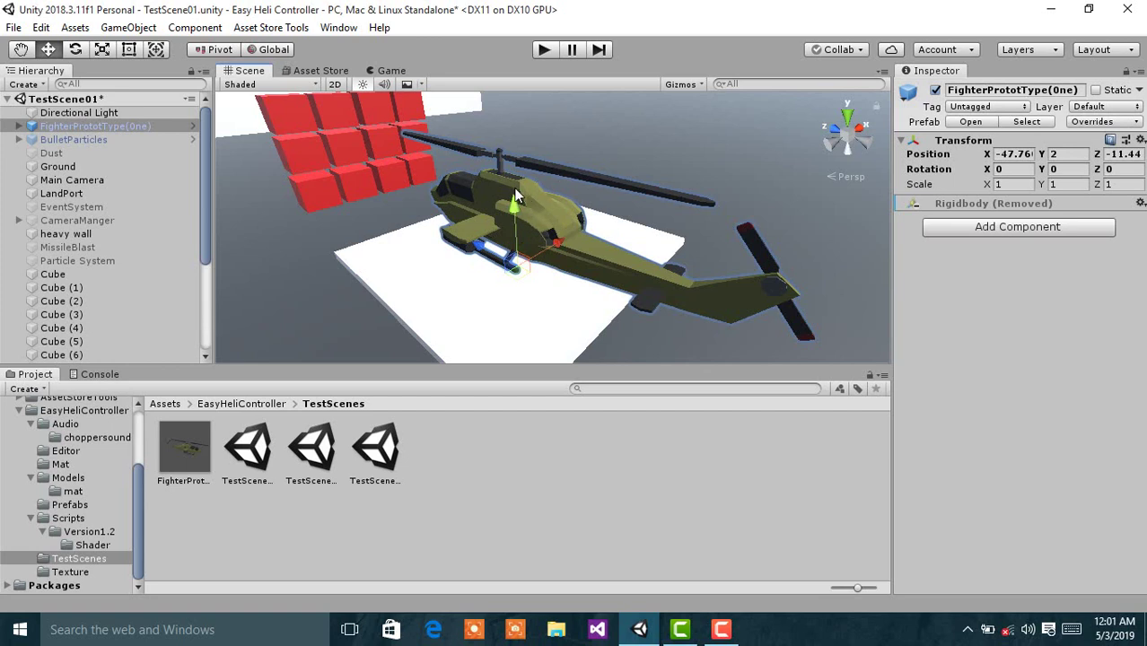
left_click_drag(516, 195, 504, 219, "alt")
middle_click_drag(503, 219, 577, 237)
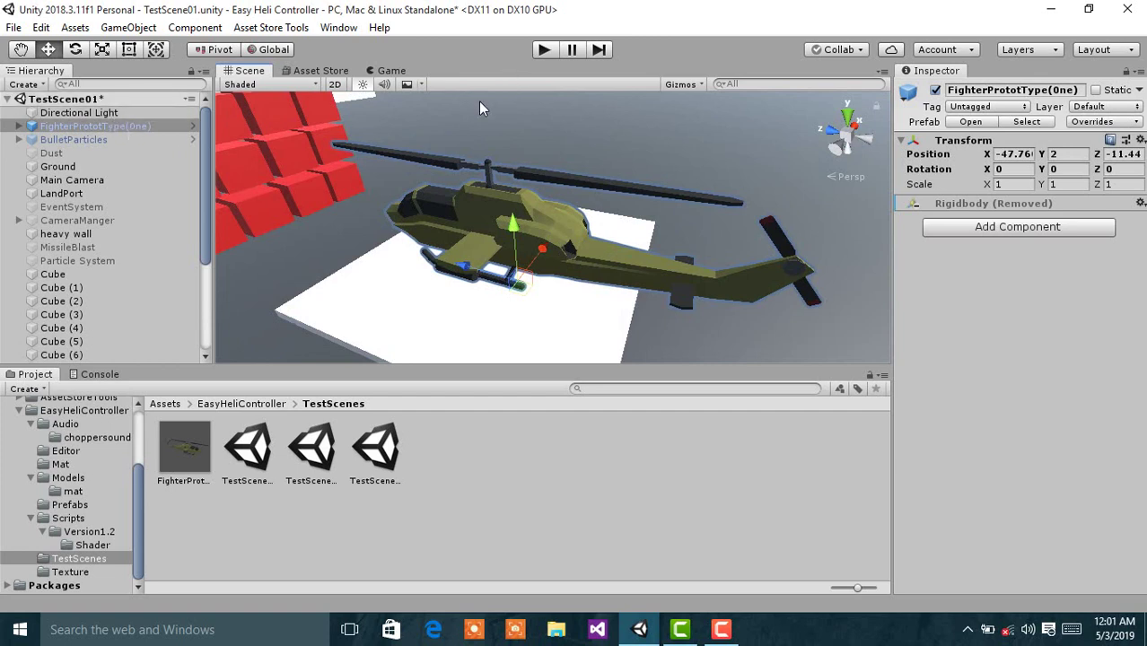
left_click(126, 131)
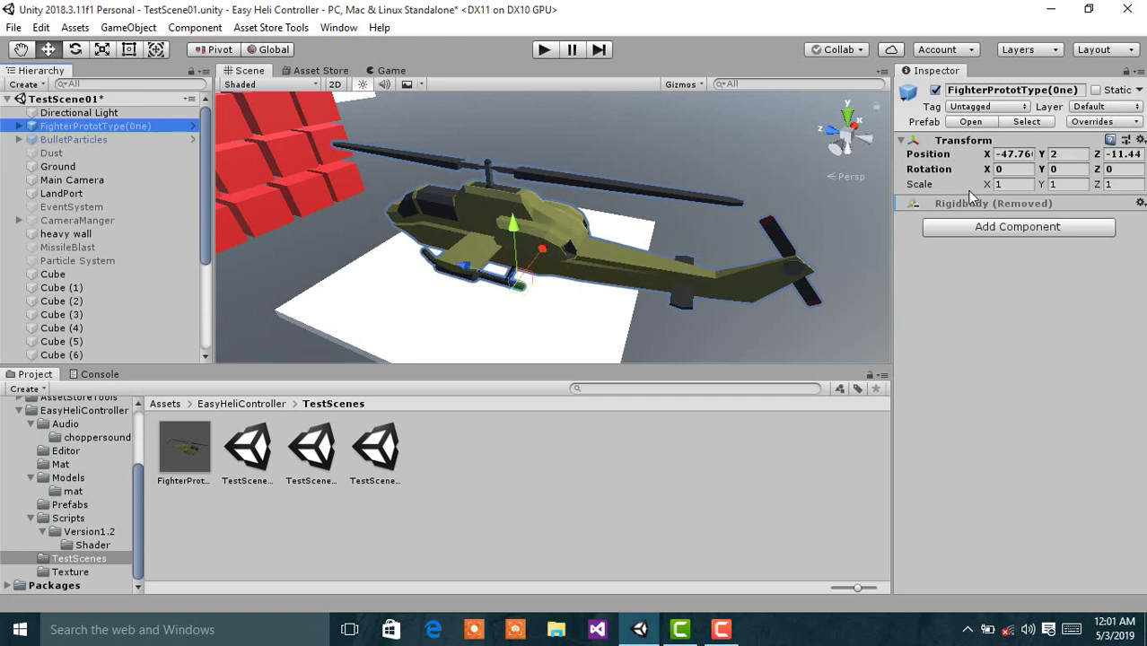
Add a Rigidbody (not Rigidbody 2D) to the helicopter and set its Mass to 750.
left_click(1017, 227)
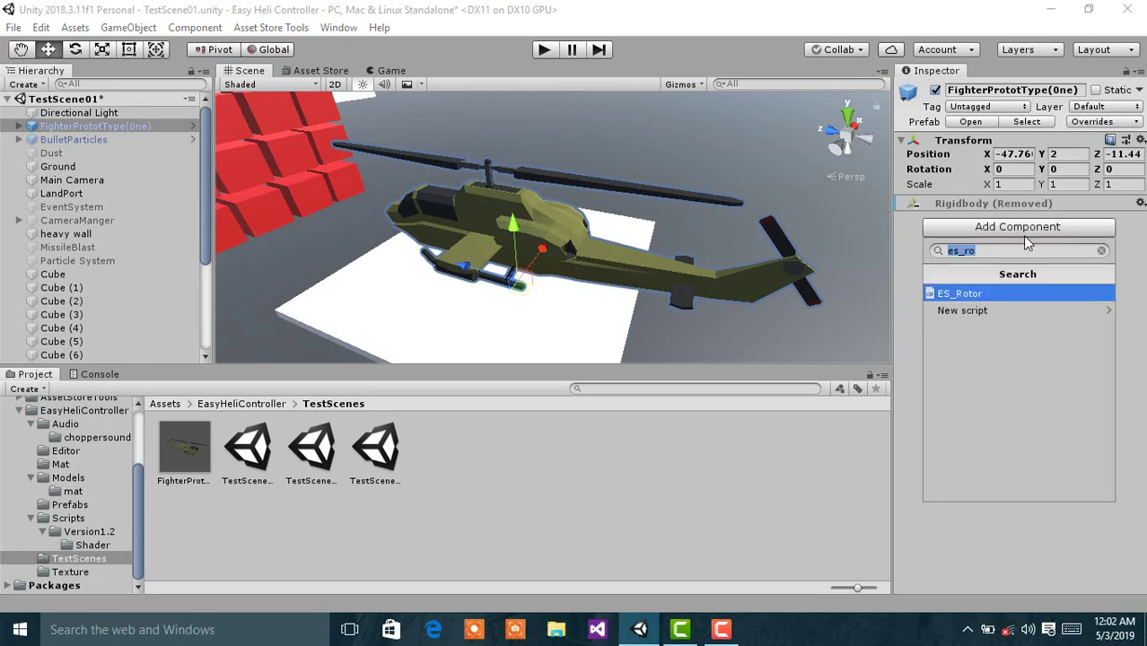
type("rigi")
key("Down")
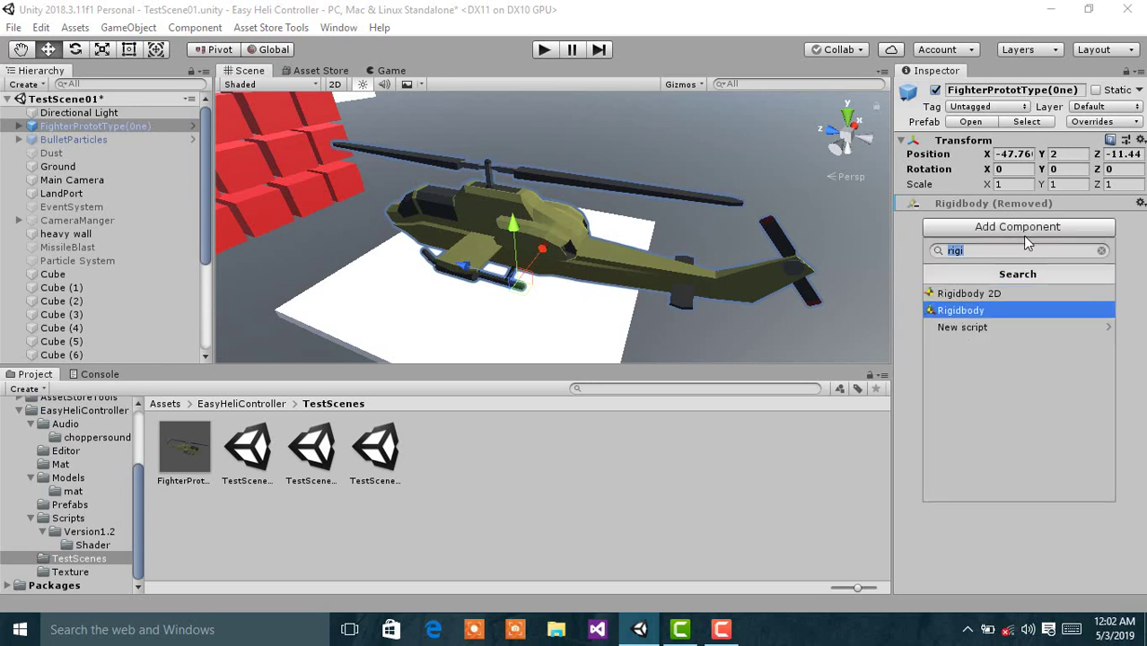
key("Return")
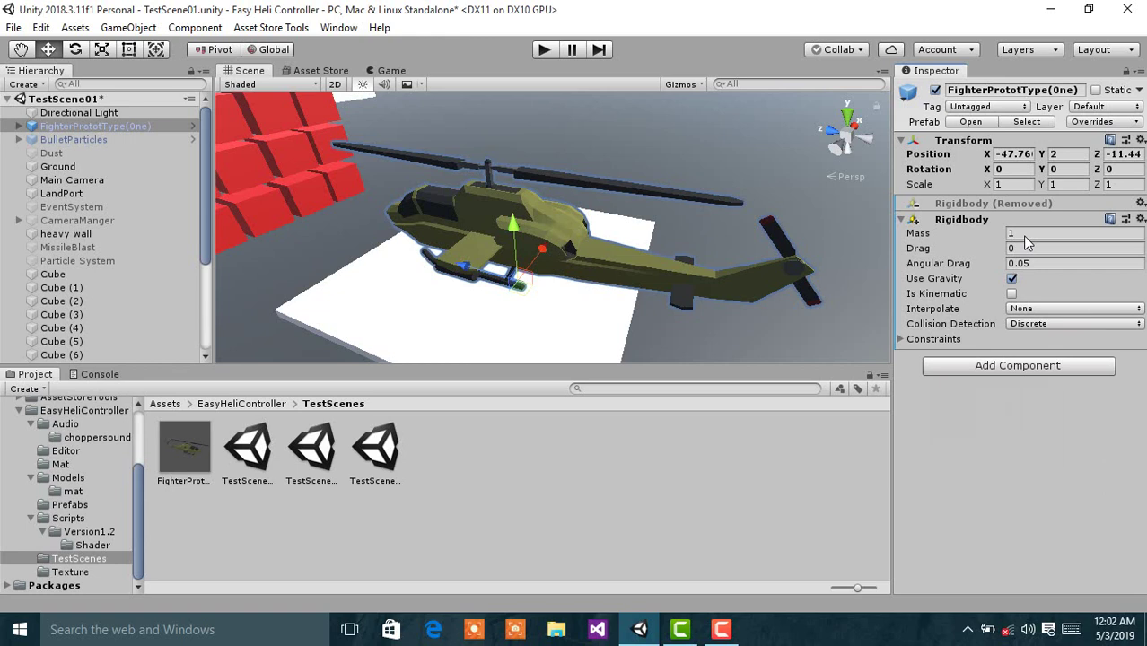
left_click(1026, 235)
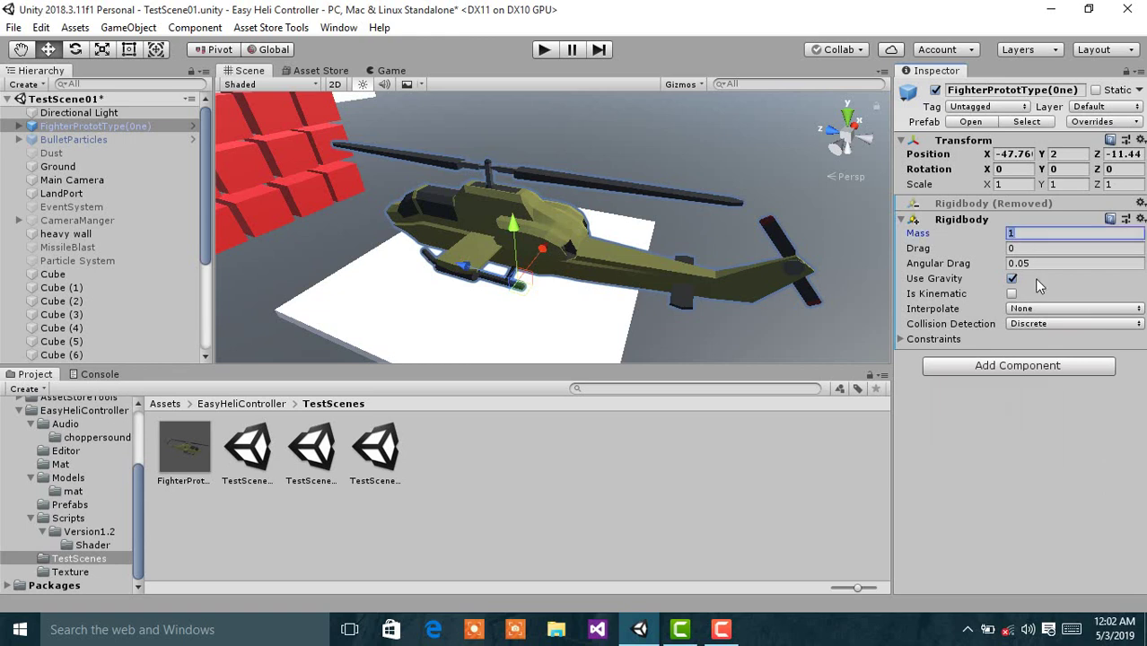
type("750")
left_click(1017, 365)
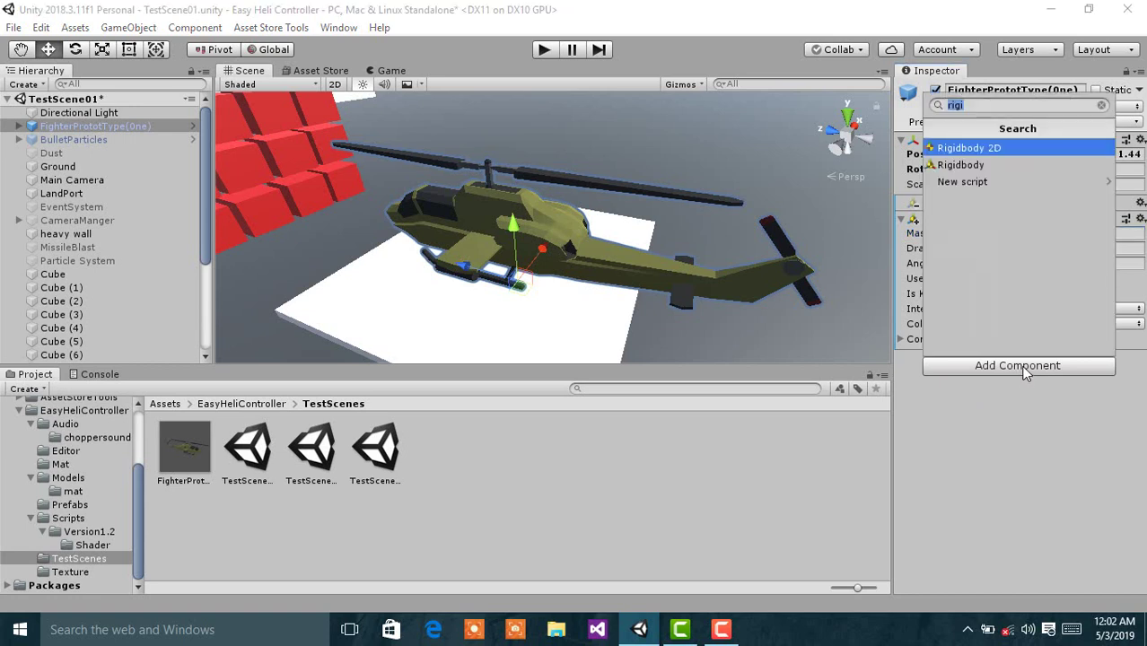
Add the ES_Heli_Controller script to the helicopter via the 'es_he' search.
type("es")
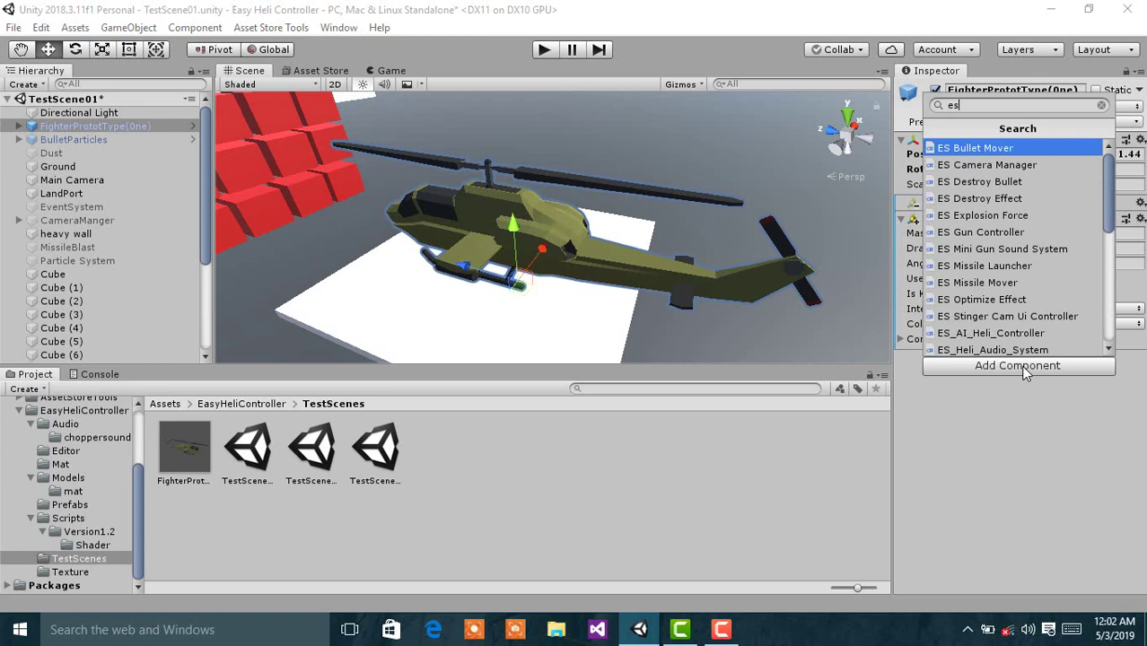
type("_he")
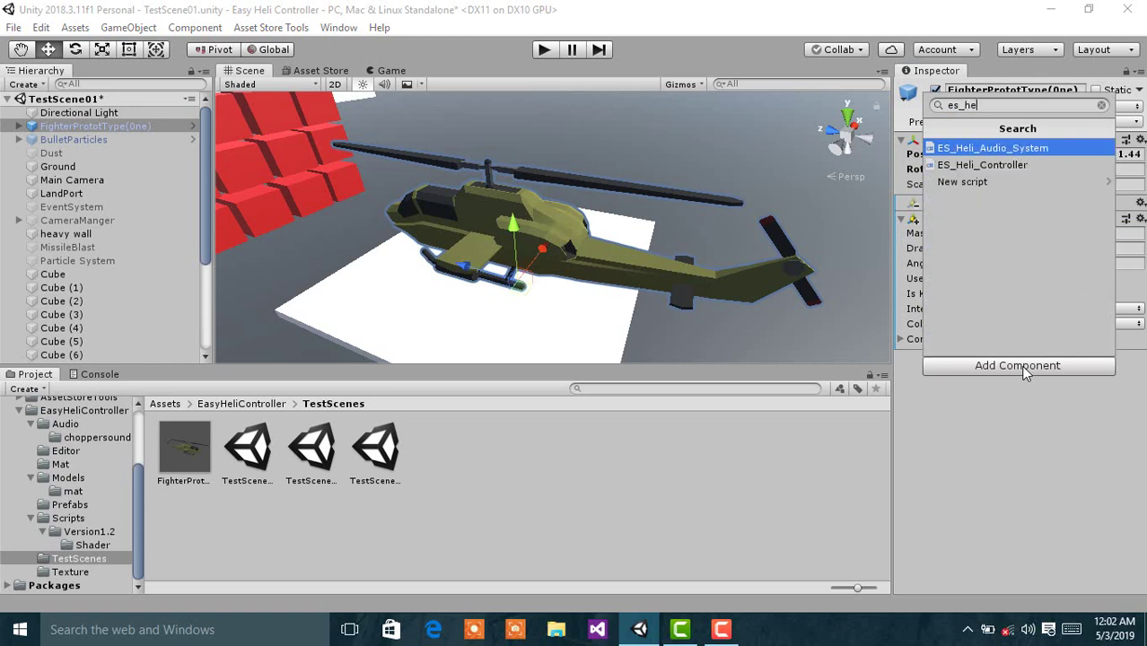
key("Down")
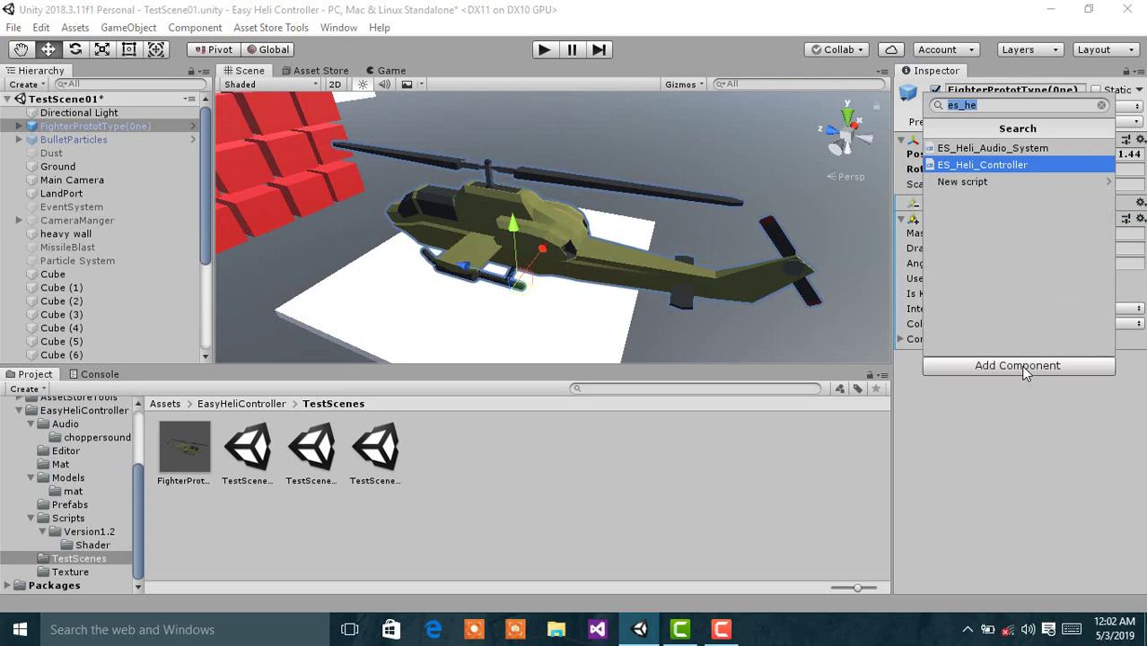
key("Return")
scroll(1043, 372, "down", 10)
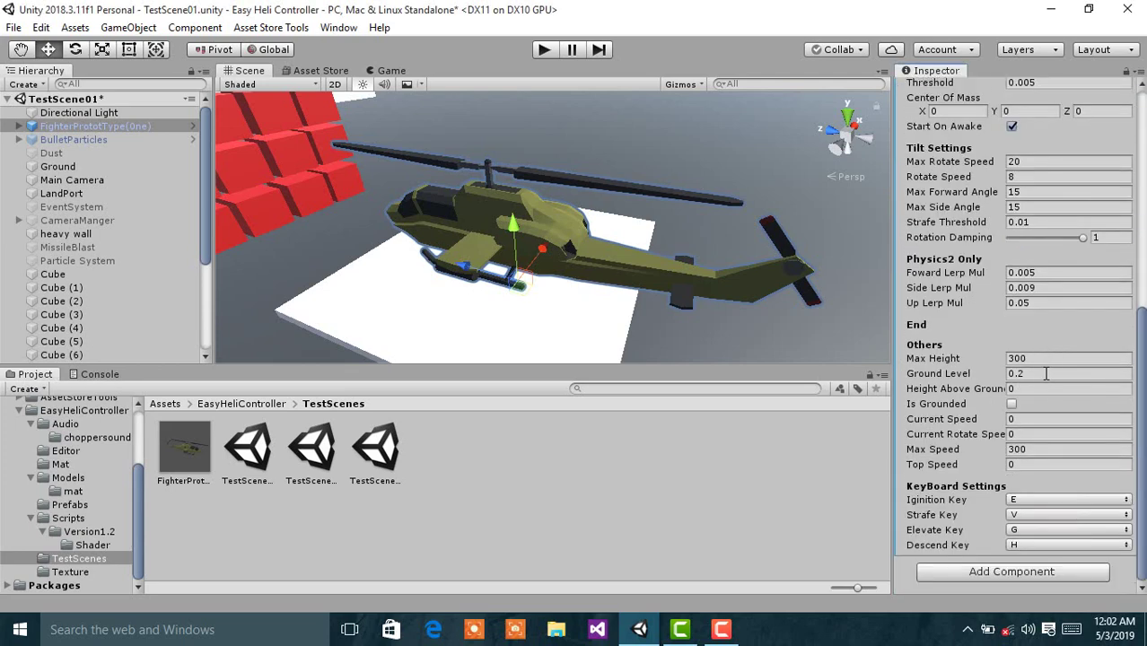
Add the ES_Heli_Audio_System script to the helicopter as well.
left_click(1067, 571)
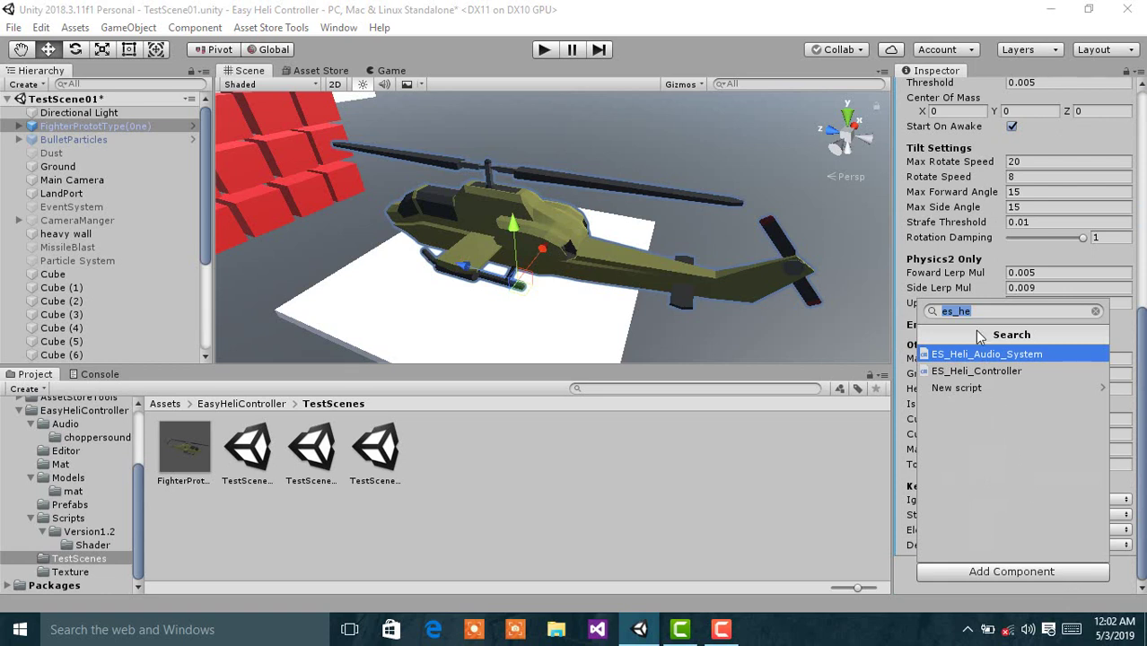
left_click(1032, 355)
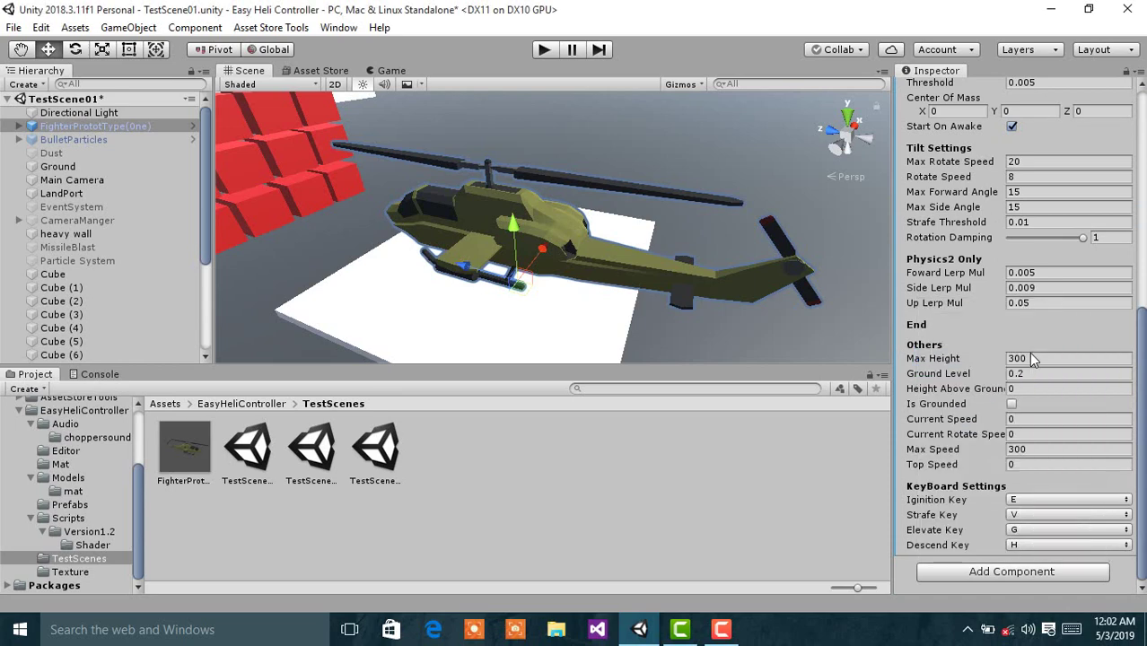
scroll(1029, 353, "down", 2)
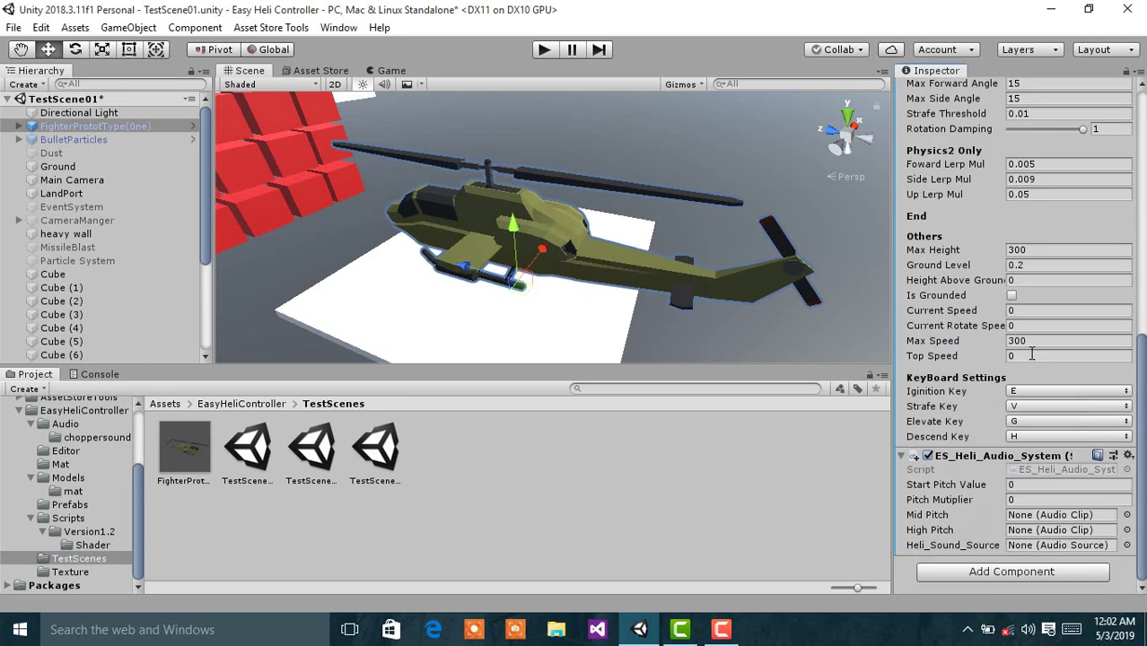
left_click(1066, 570)
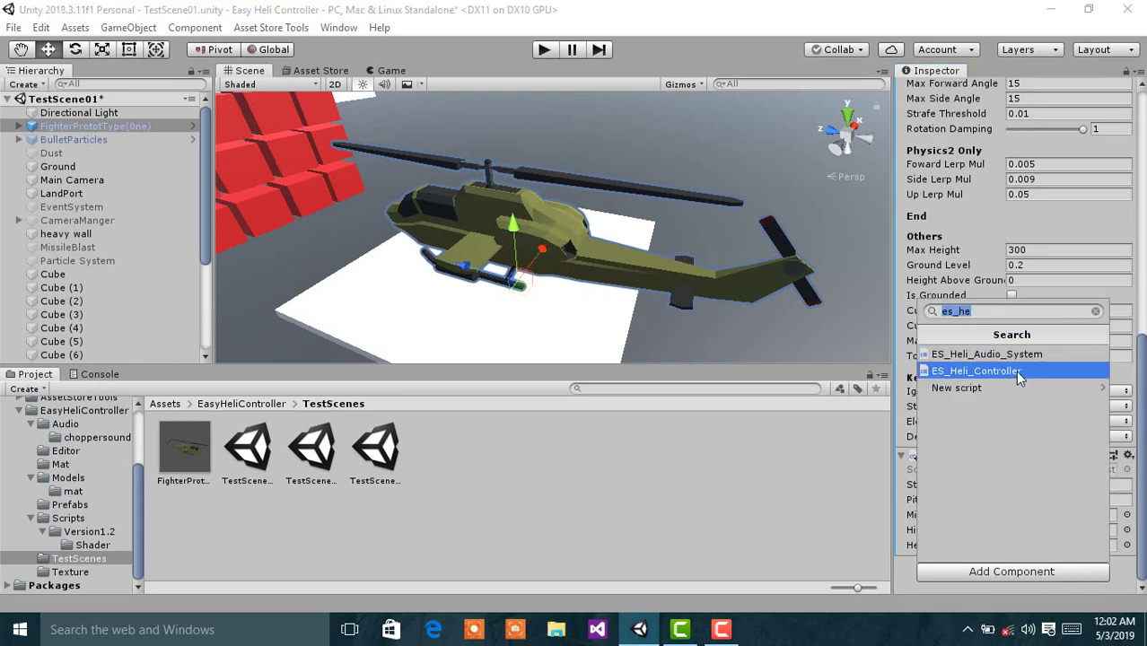
Add an Audio Source component to the helicopter using the 'udi' search.
type("udi")
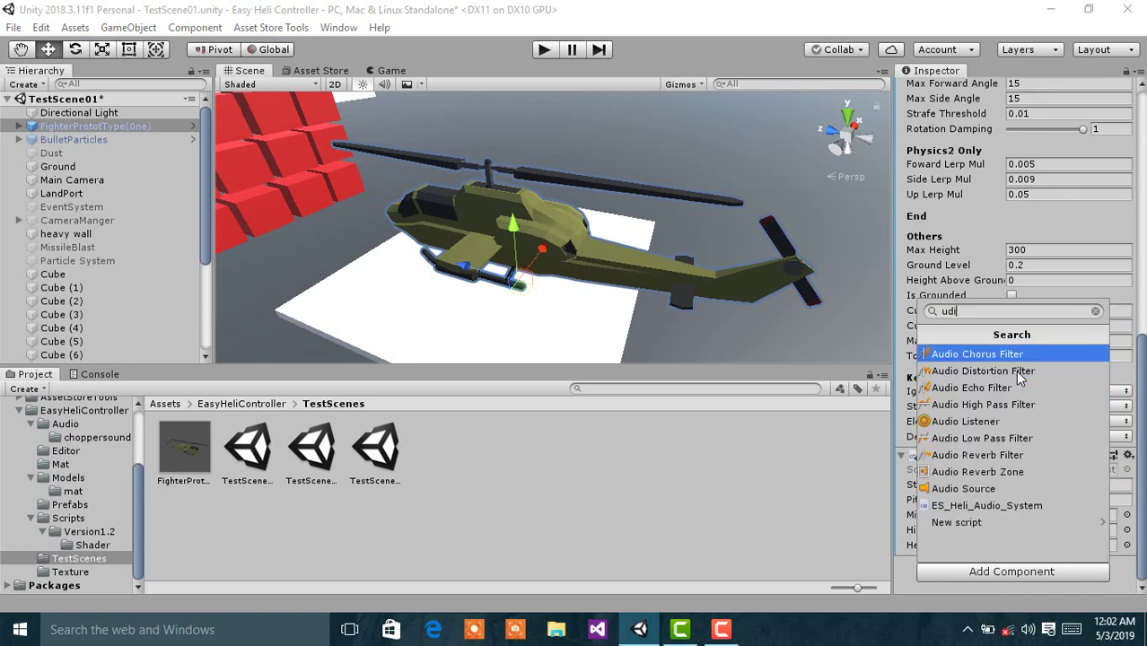
key("Down")
key("Down")
key("Down")
key("Down")
key("Down")
key("Down")
key("Down")
key("Down")
key("Down")
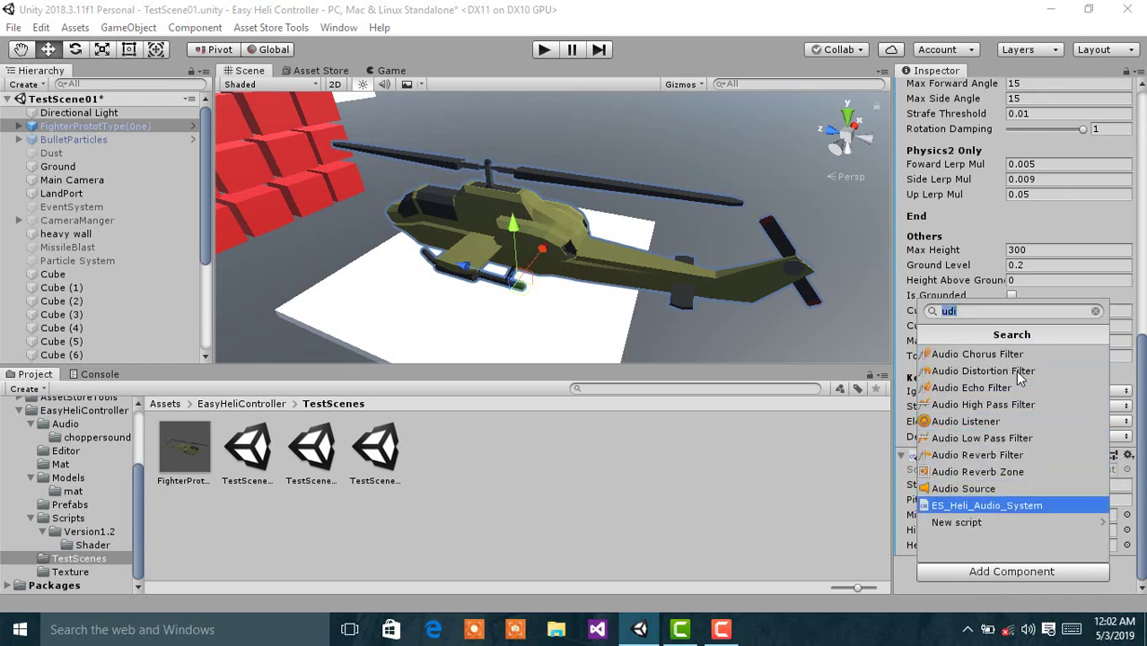
key("Up")
key("Return")
scroll(1032, 435, "down", 10)
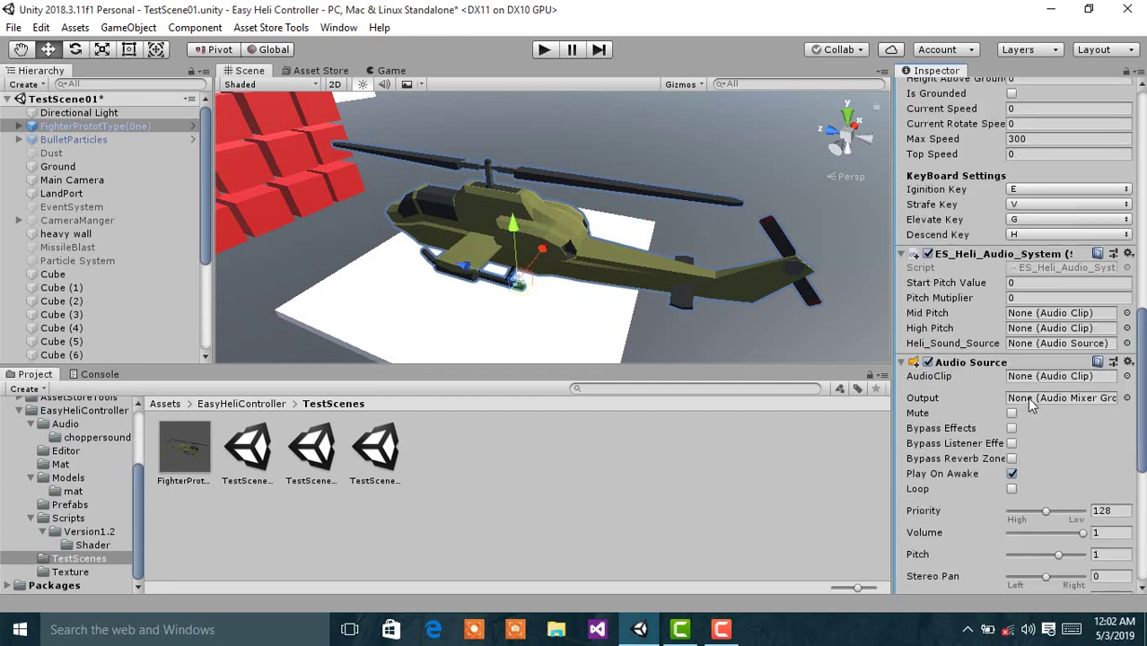
scroll(1031, 431, "down", 3)
scroll(1030, 432, "up", 10)
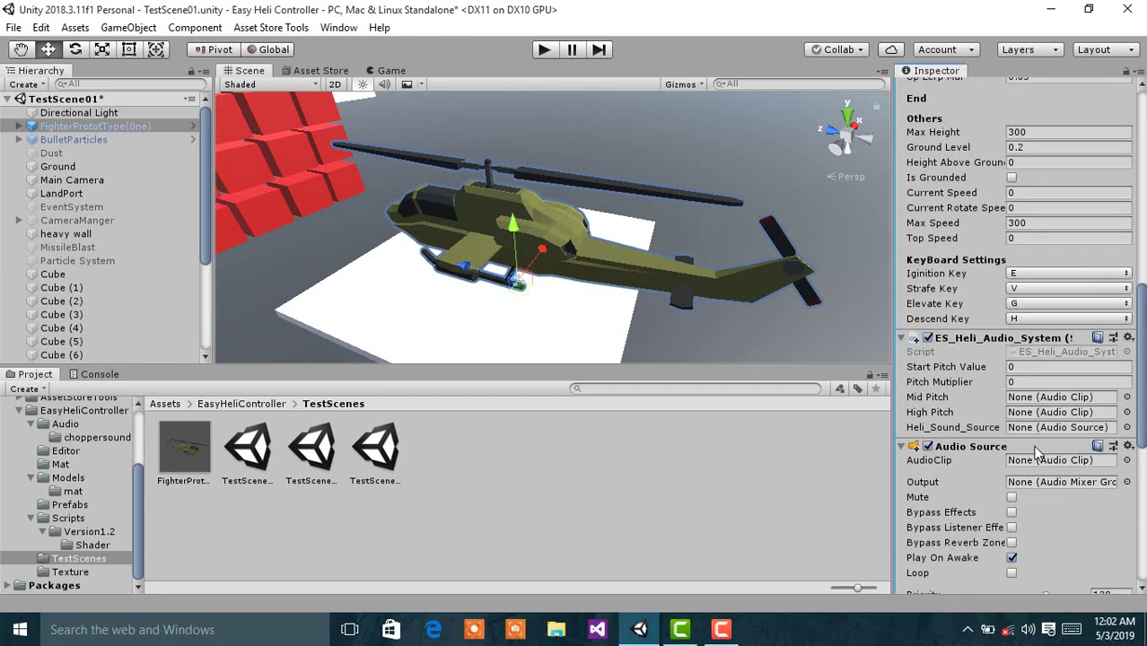
Set ES_Heli_Audio_System's Start Pitch Value to 0.5 and Pitch Multiplier to 100.
left_click(1017, 367)
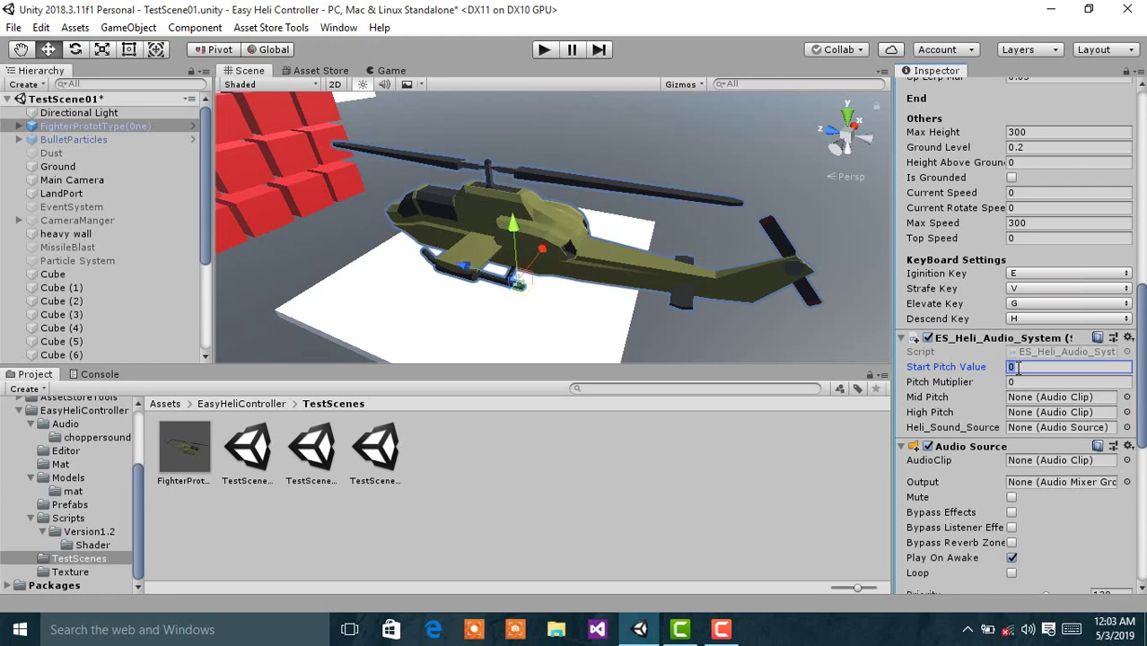
type("0.5")
left_click(1021, 383)
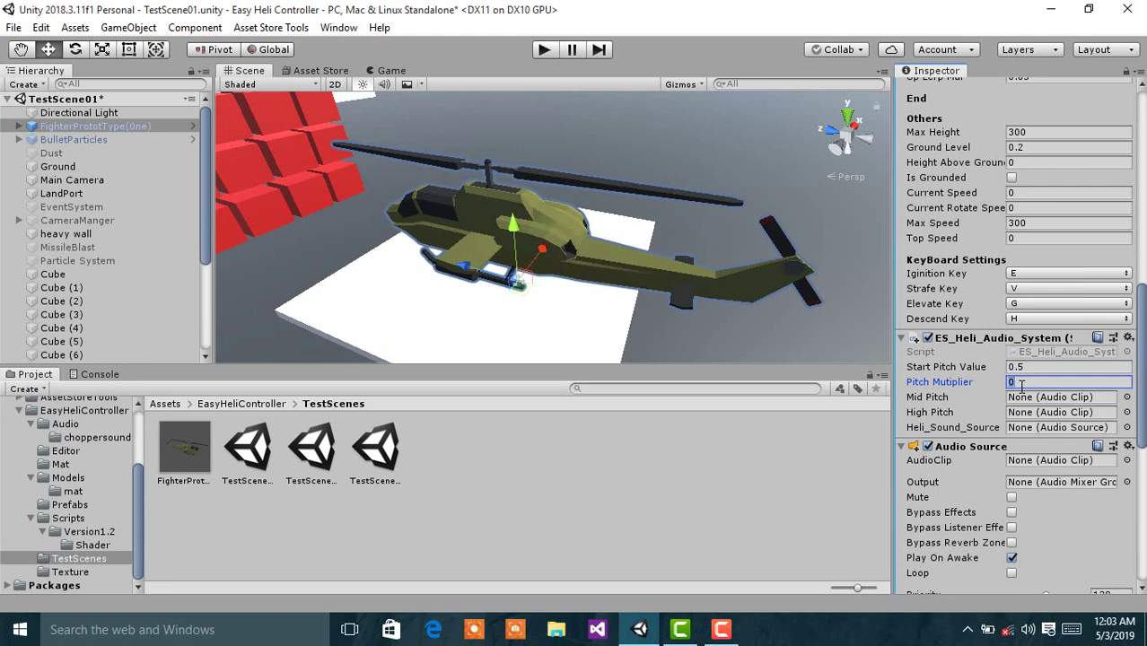
type("1000")
key("BackSpace")
Browse to the EasyHeliController Audio clips and assign midpitch to Mid Pitch.
scroll(40, 496, "up", 3)
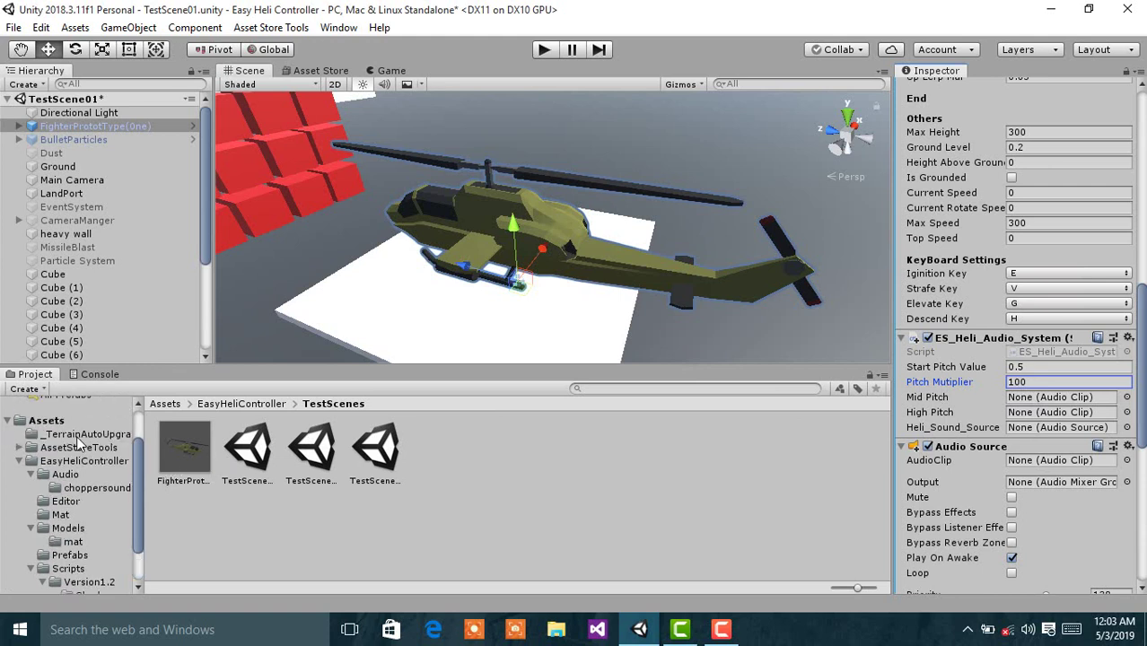
left_click(85, 461)
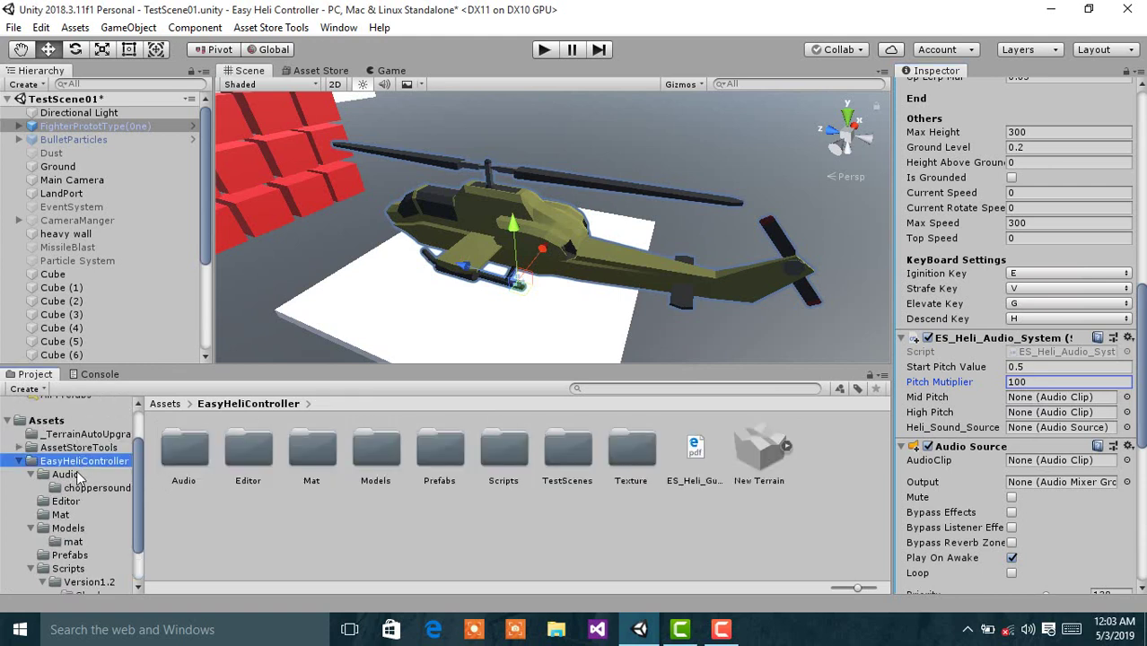
left_click(79, 478)
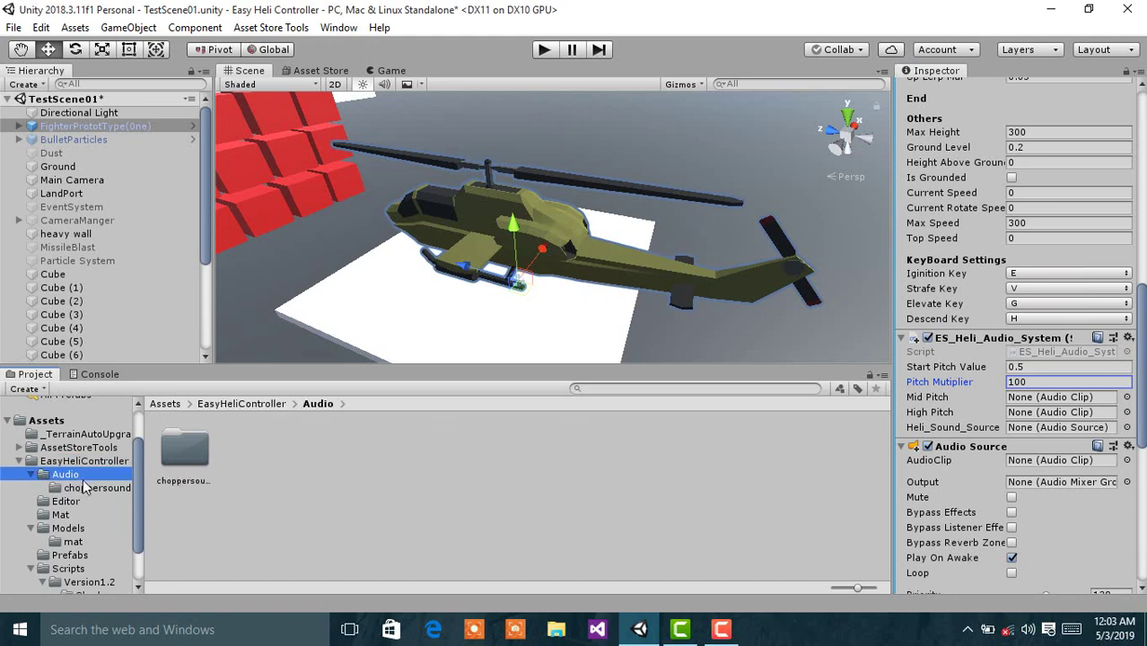
left_click(93, 489)
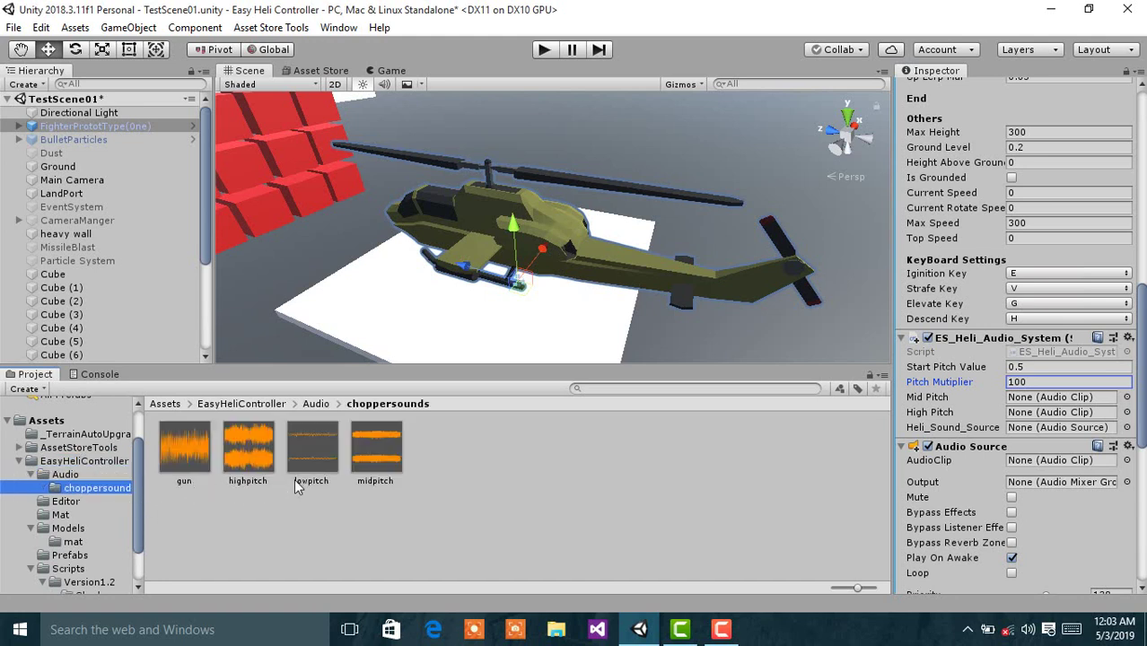
left_click_drag(368, 462, 1047, 407)
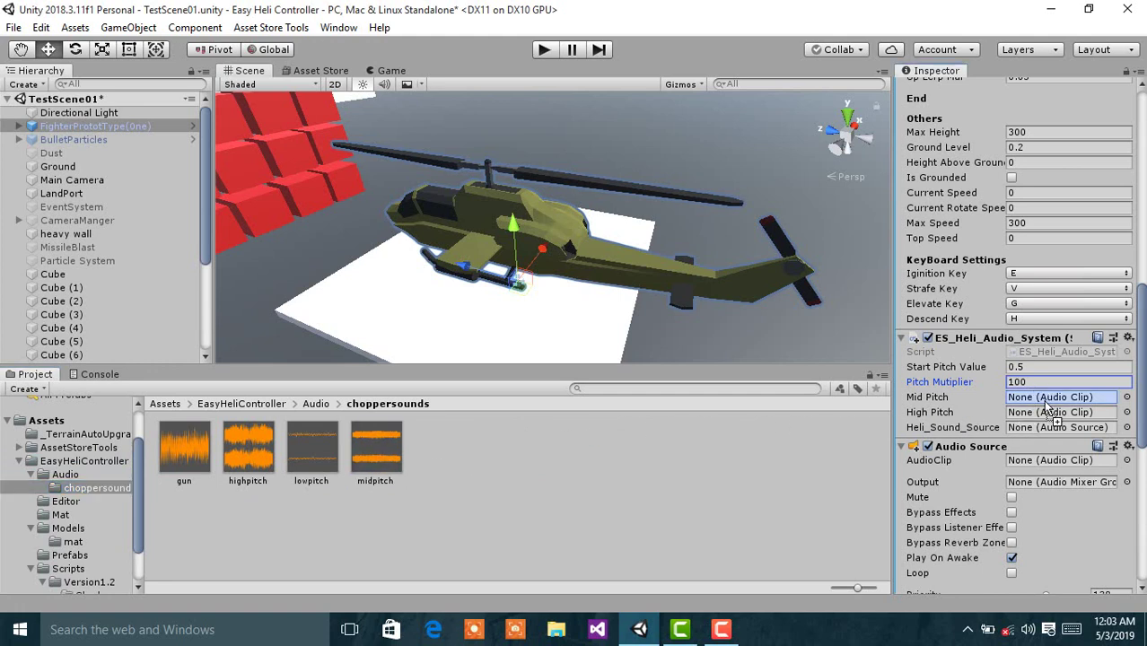
left_click_drag(1047, 407, 1045, 403)
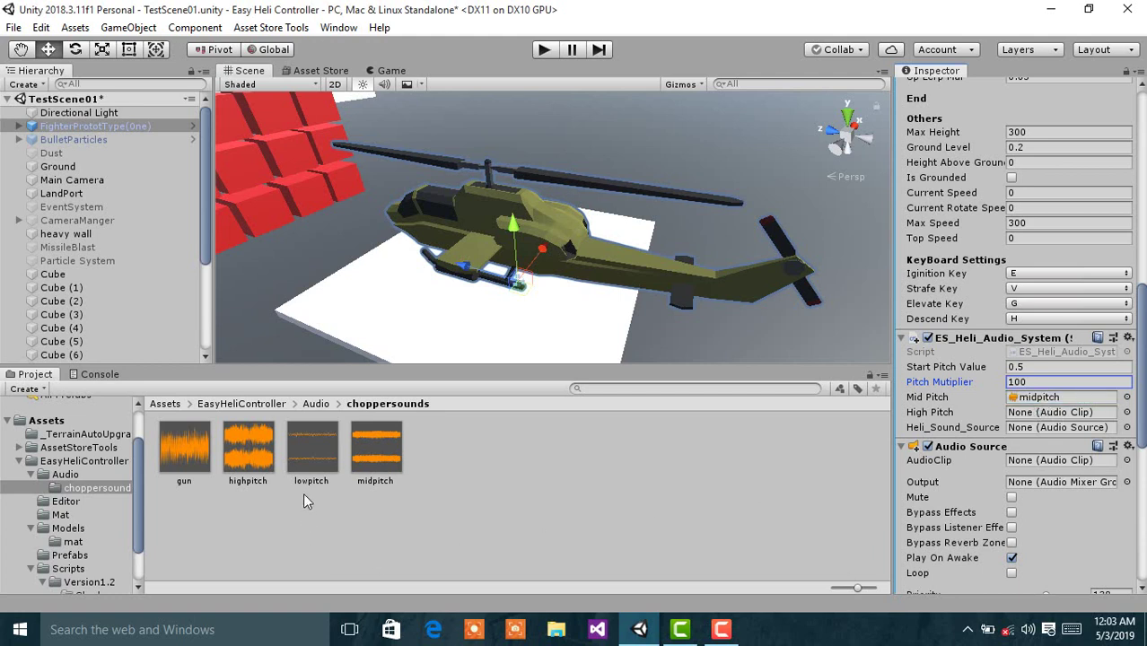
Assign highpitch to High Pitch and FighterProtoType(One) as the Heli_Sound_Source.
left_click(229, 499)
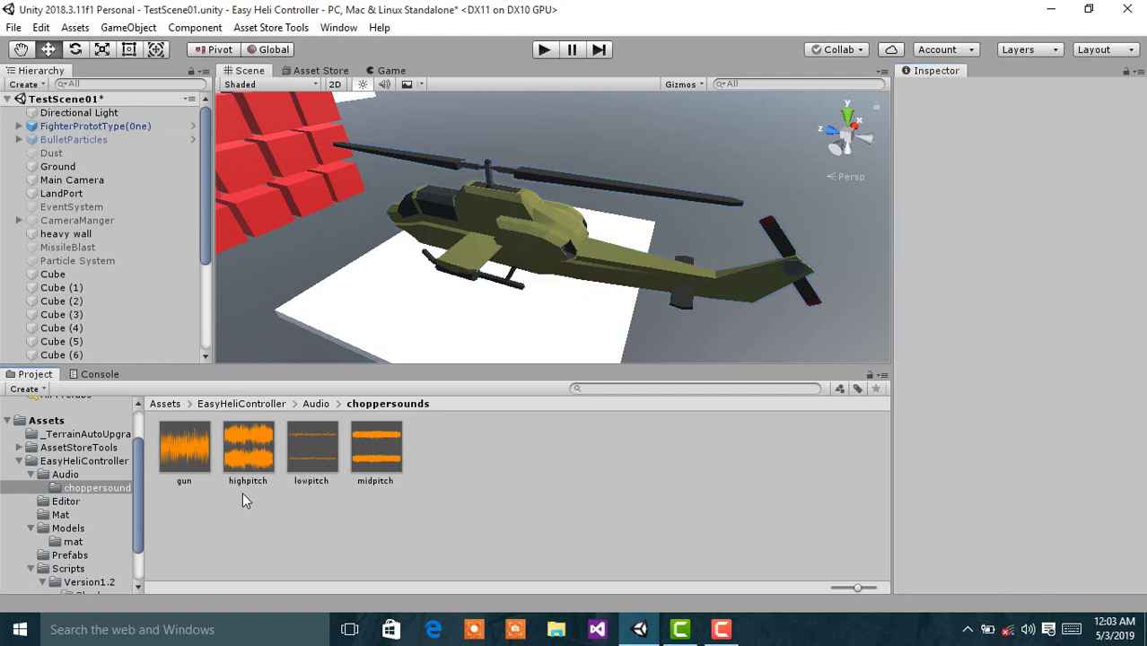
key("ctrl+z")
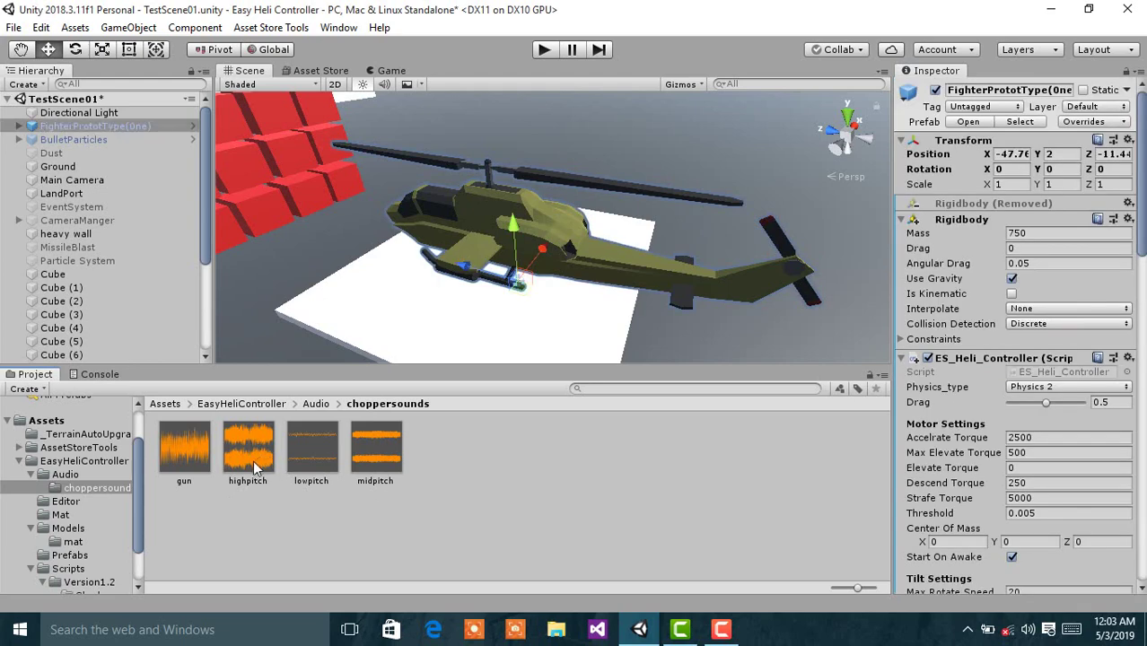
scroll(1057, 453, "down", 15)
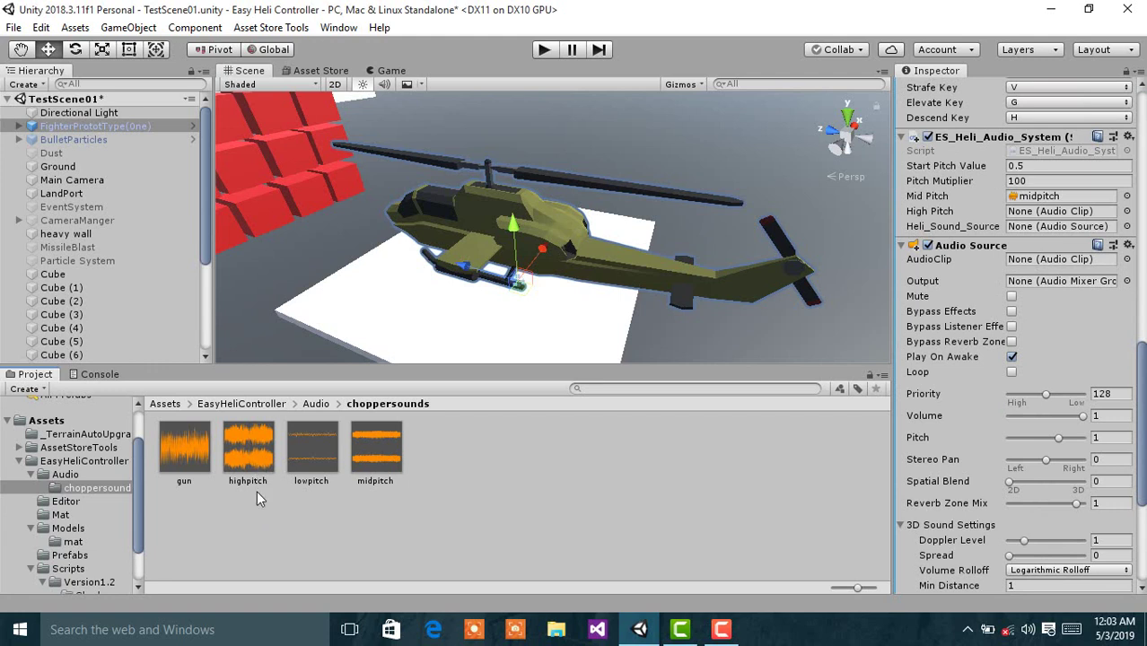
left_click_drag(256, 490, 1042, 214)
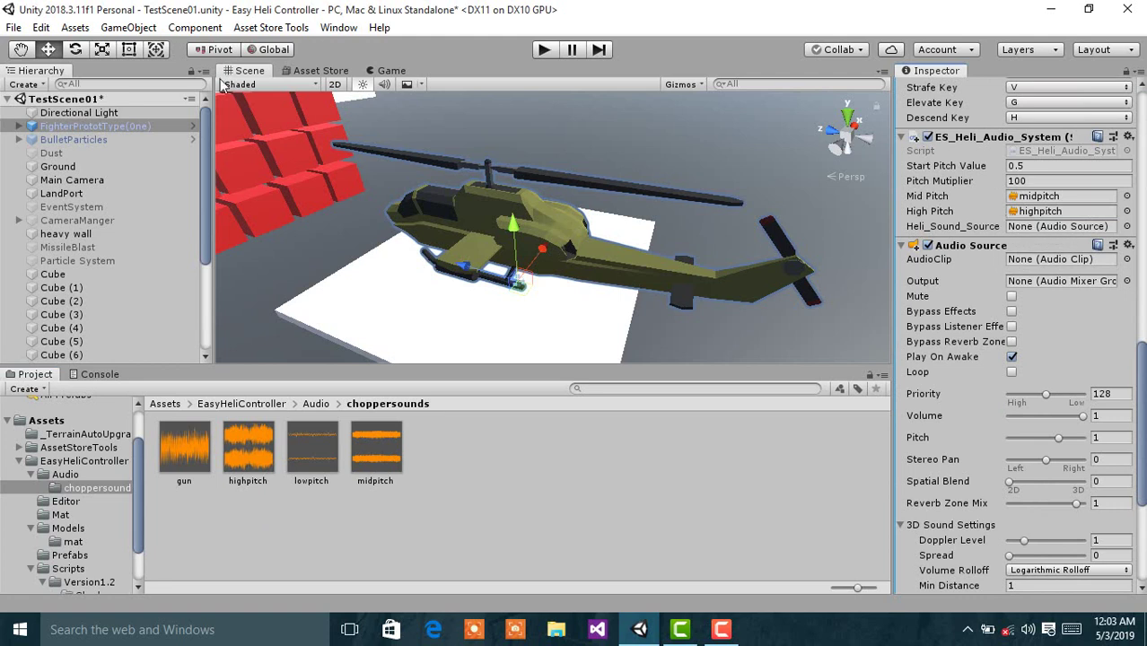
left_click(96, 127)
left_click_drag(96, 127, 1084, 257)
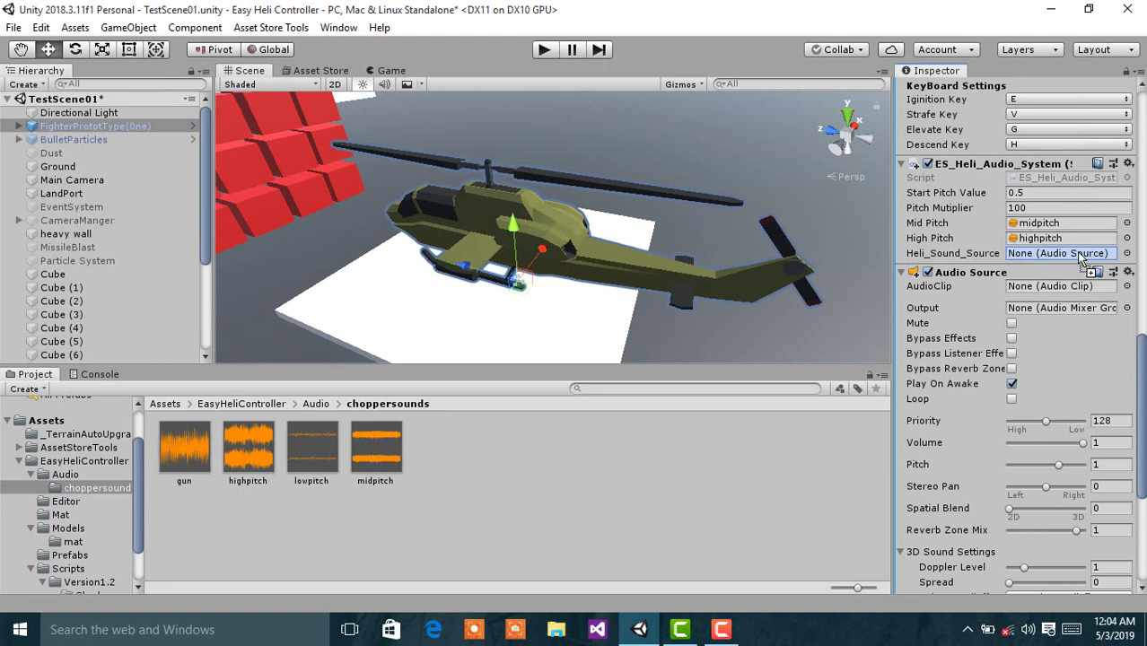
left_click_drag(1084, 258, 1081, 259)
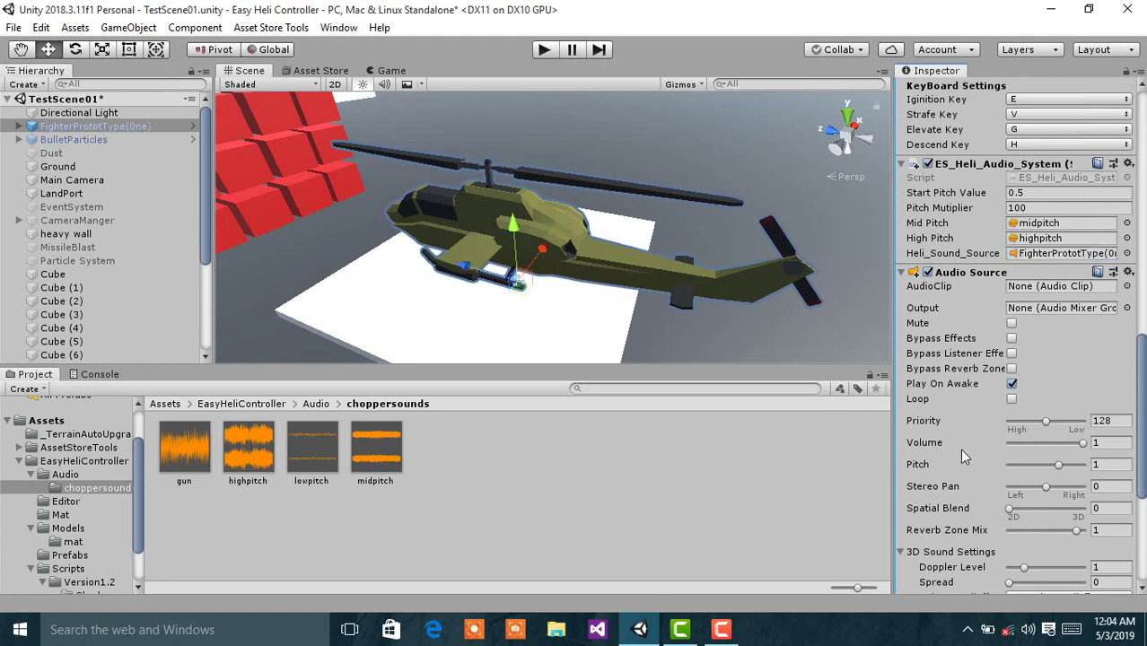
Scroll up to ES_Heli_Controller and open its Physics_type dropdown, currently Physics 2.
scroll(959, 449, "down", 3)
scroll(959, 449, "up", 5)
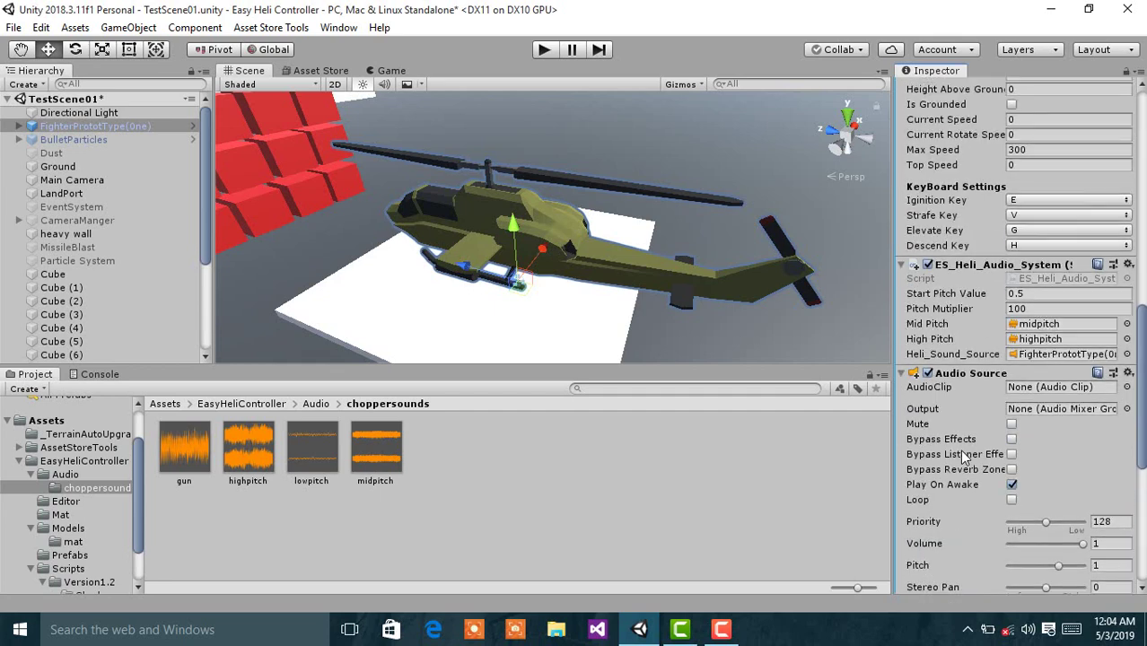
scroll(963, 456, "up", 6)
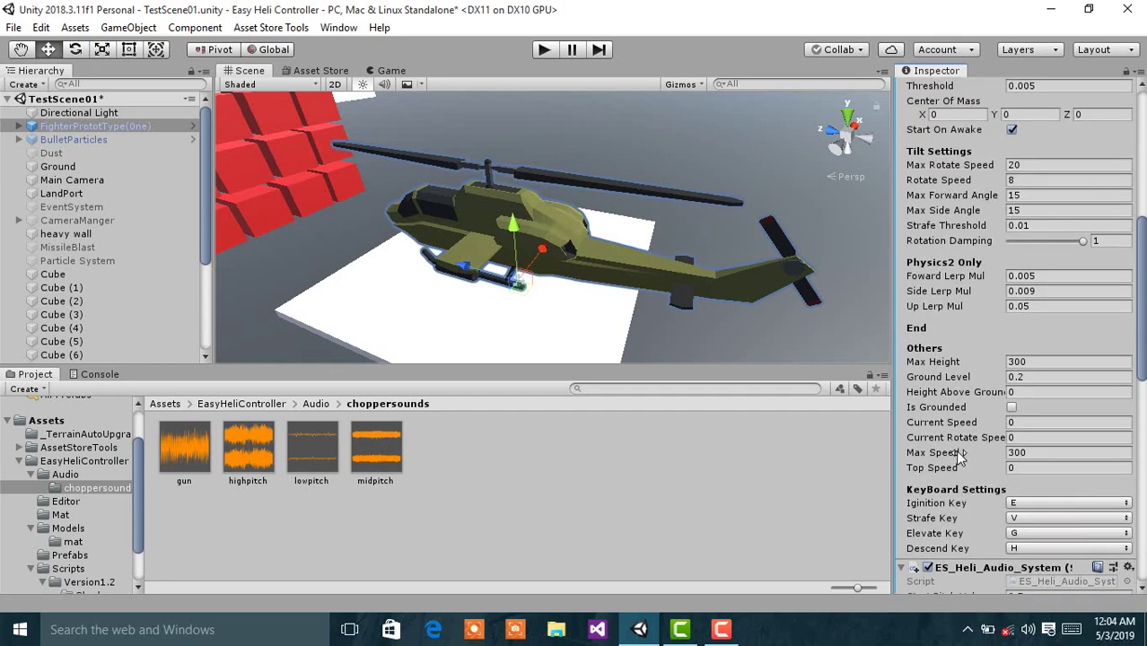
scroll(956, 455, "up", 5)
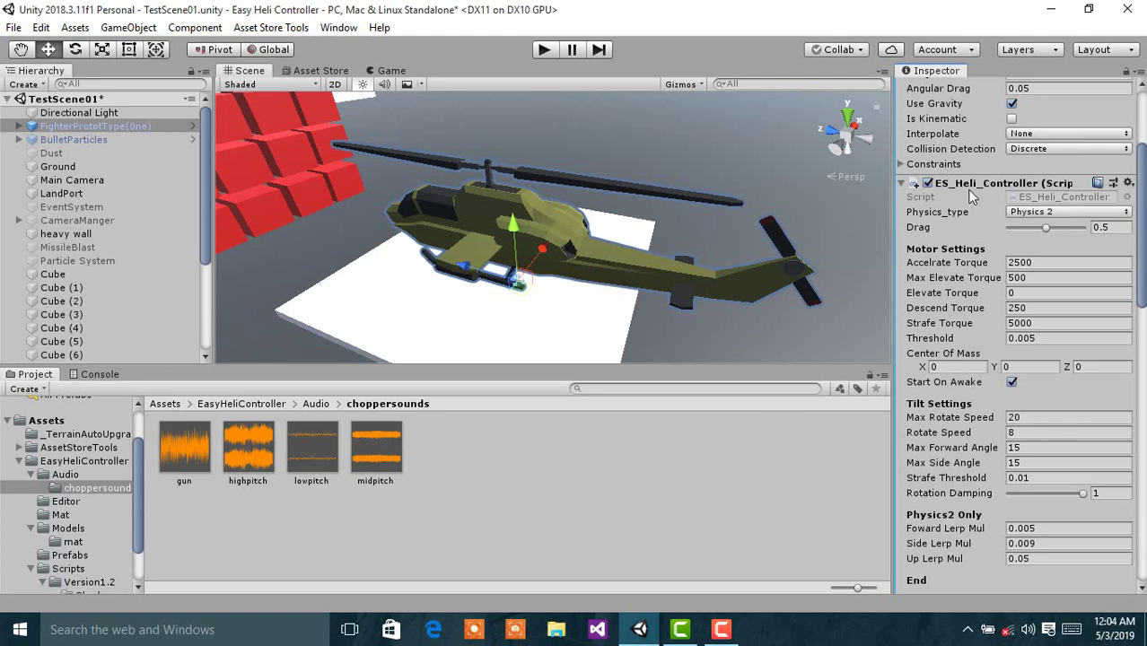
left_click(1056, 213)
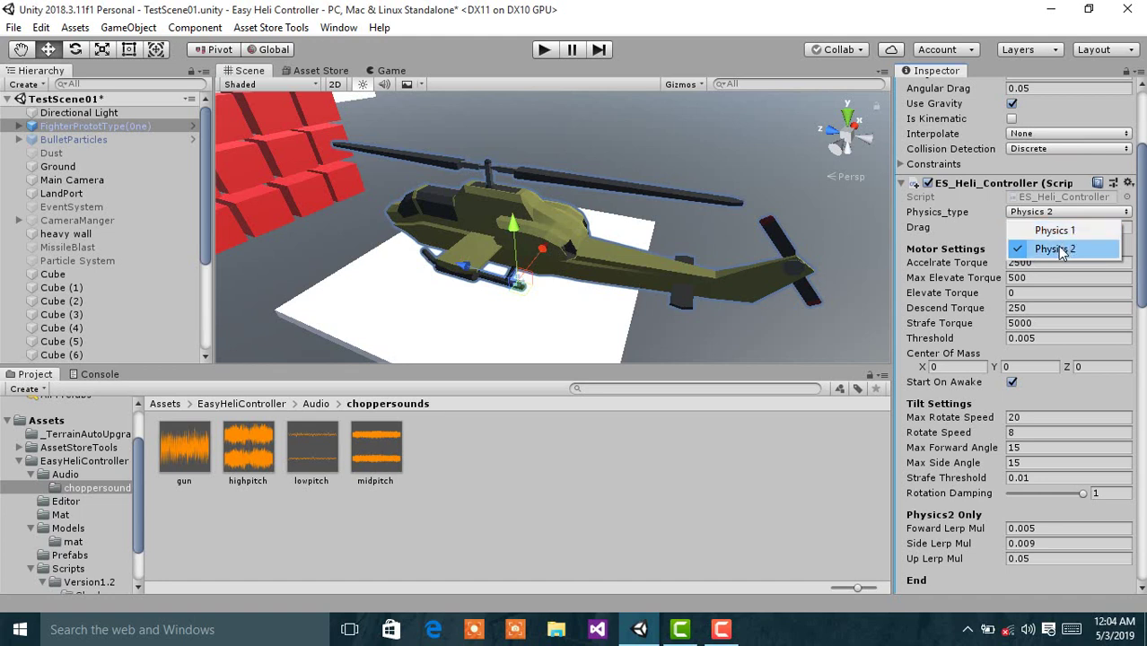
left_click(1059, 250)
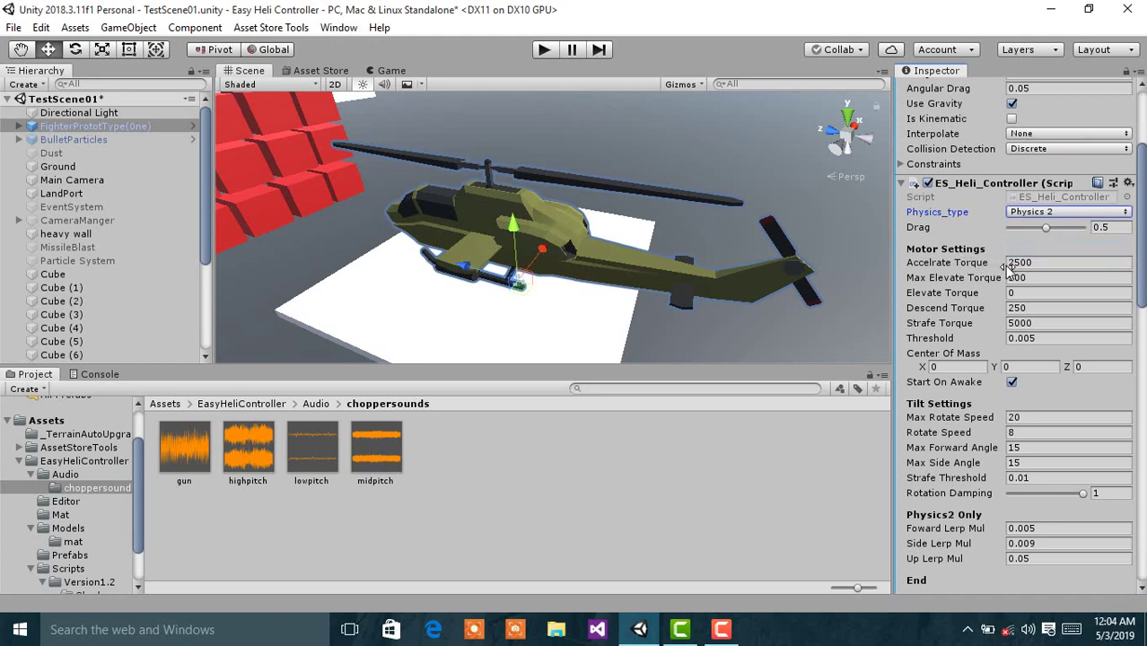
left_click(1041, 266)
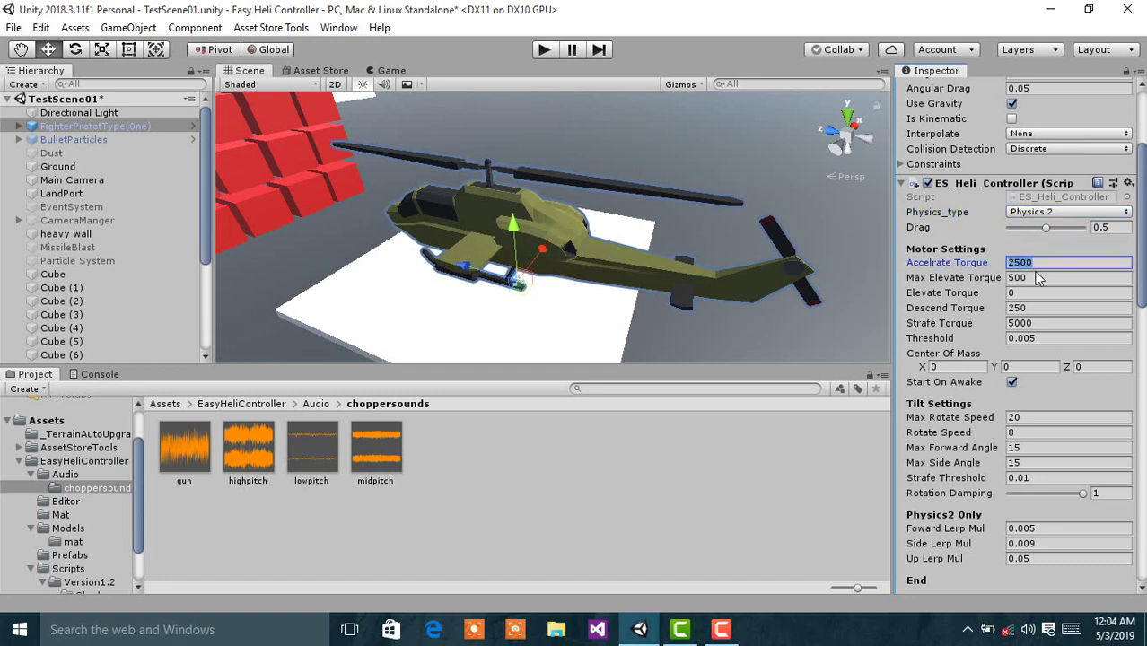
left_click(1034, 280)
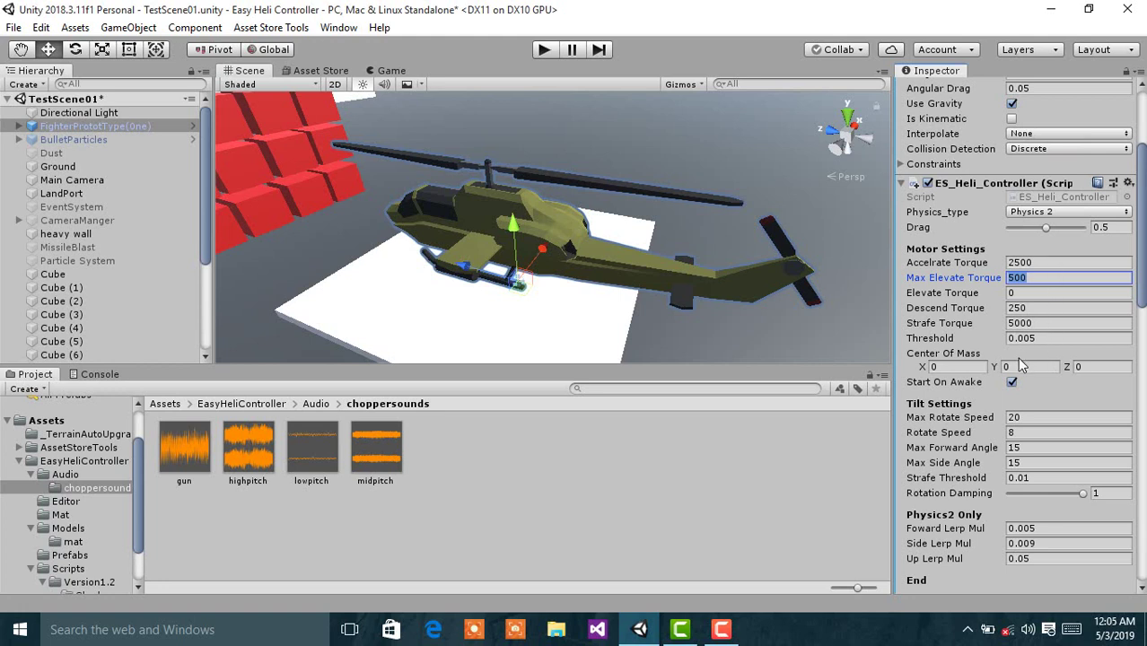
scroll(1019, 362, "down", 1)
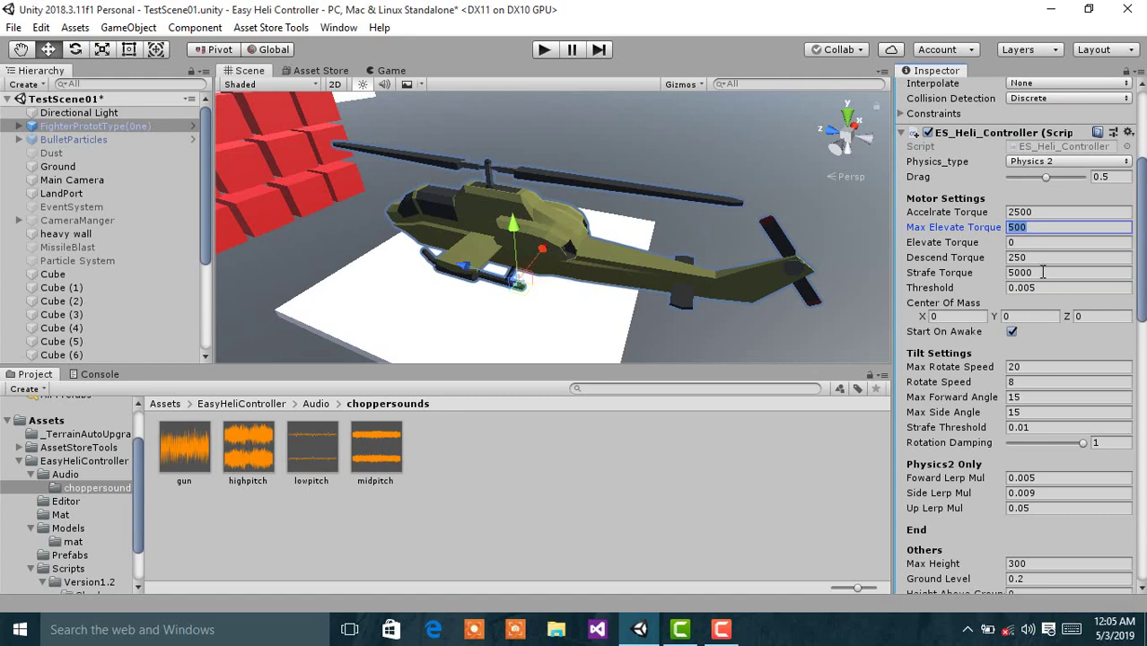
scroll(1031, 299, "down", 4)
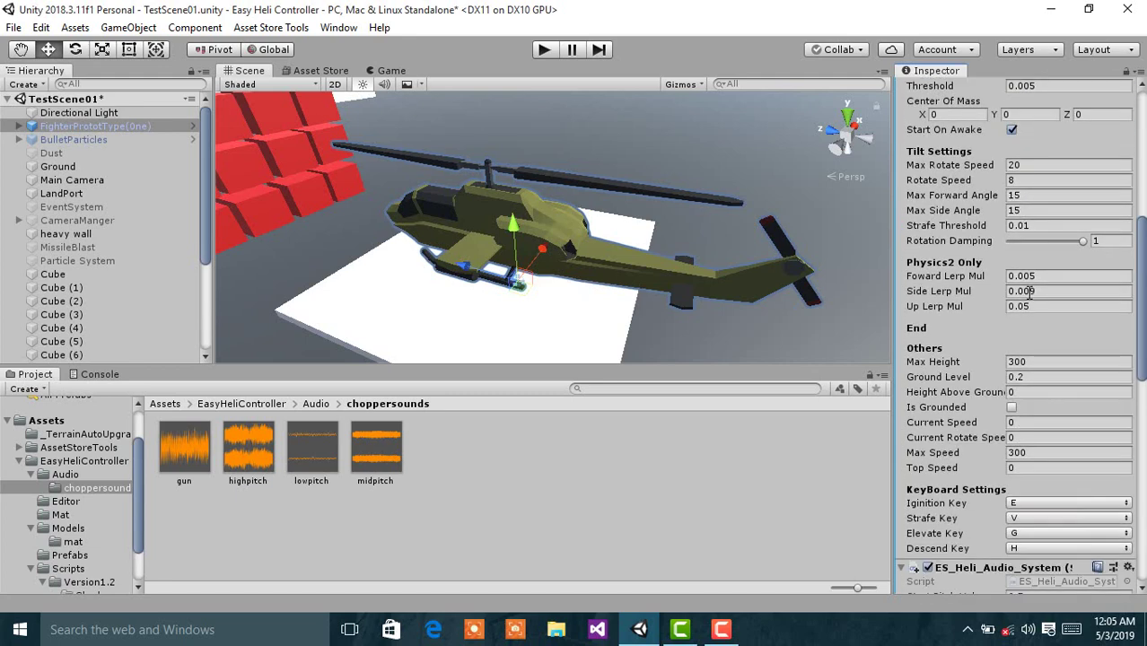
scroll(1029, 293, "down", 1)
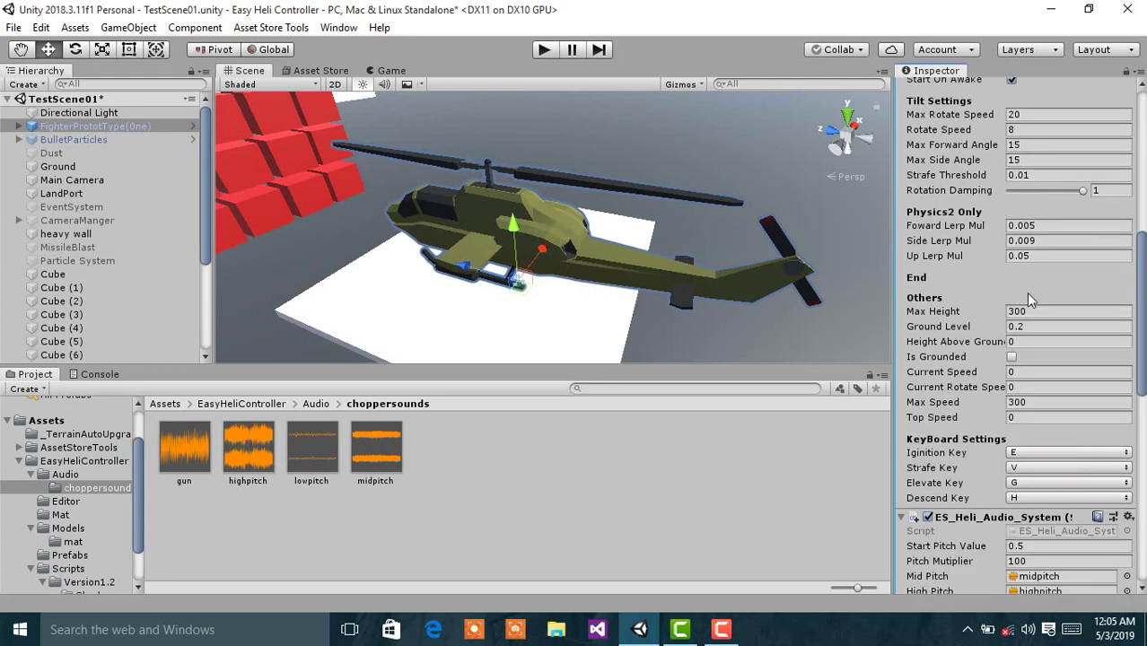
scroll(1028, 296, "down", 2)
scroll(1028, 294, "down", 6)
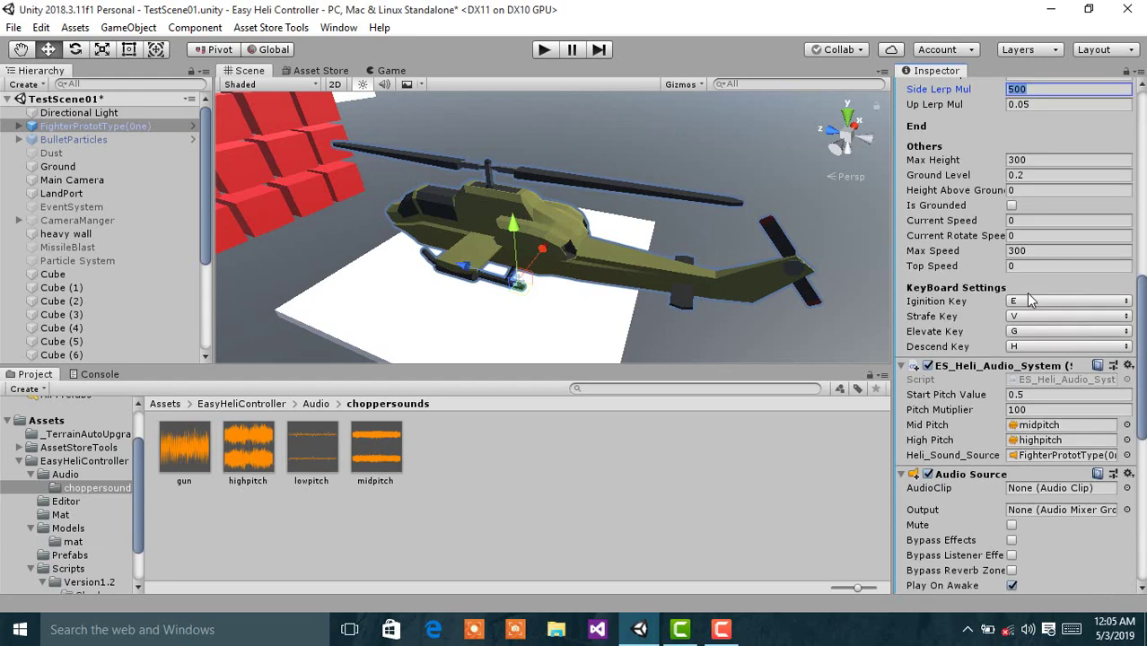
scroll(1026, 292, "up", 15)
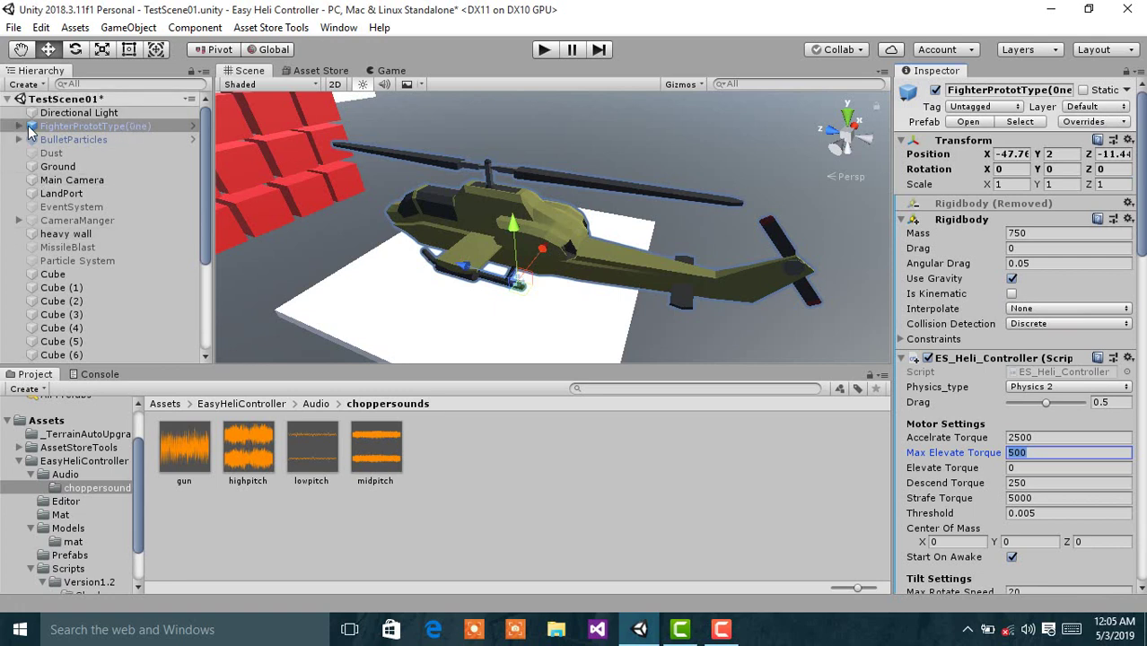
Expand FighterProtoType(One), select the top_rotor main rotor, and orbit the view around it.
left_click(29, 133)
left_click(19, 126)
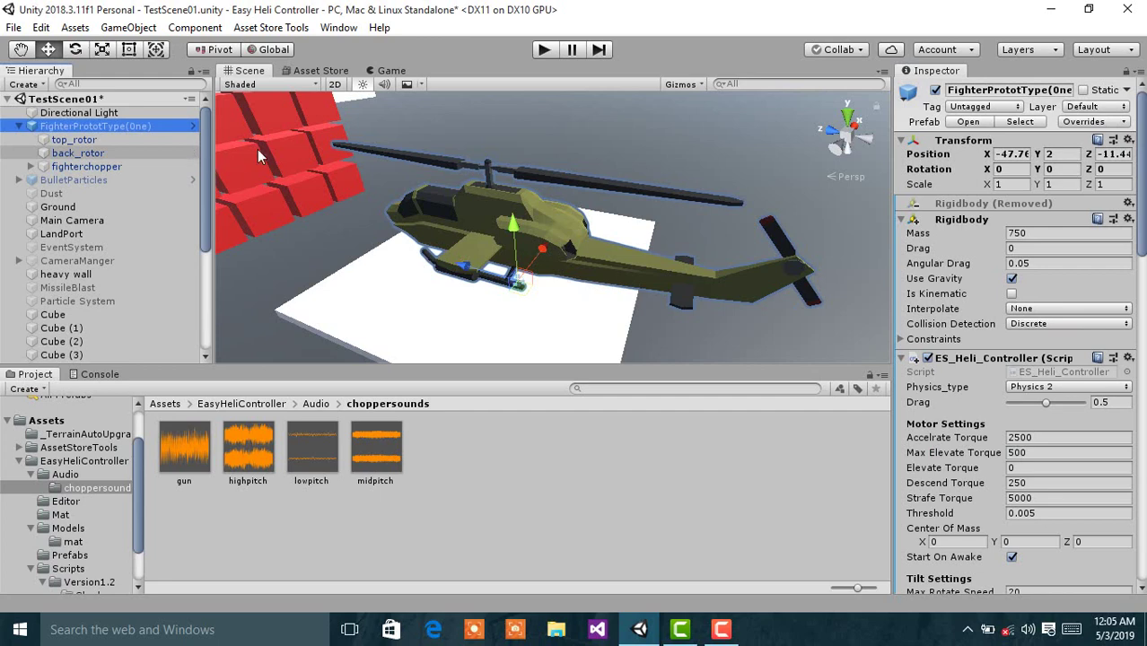
left_click(448, 159)
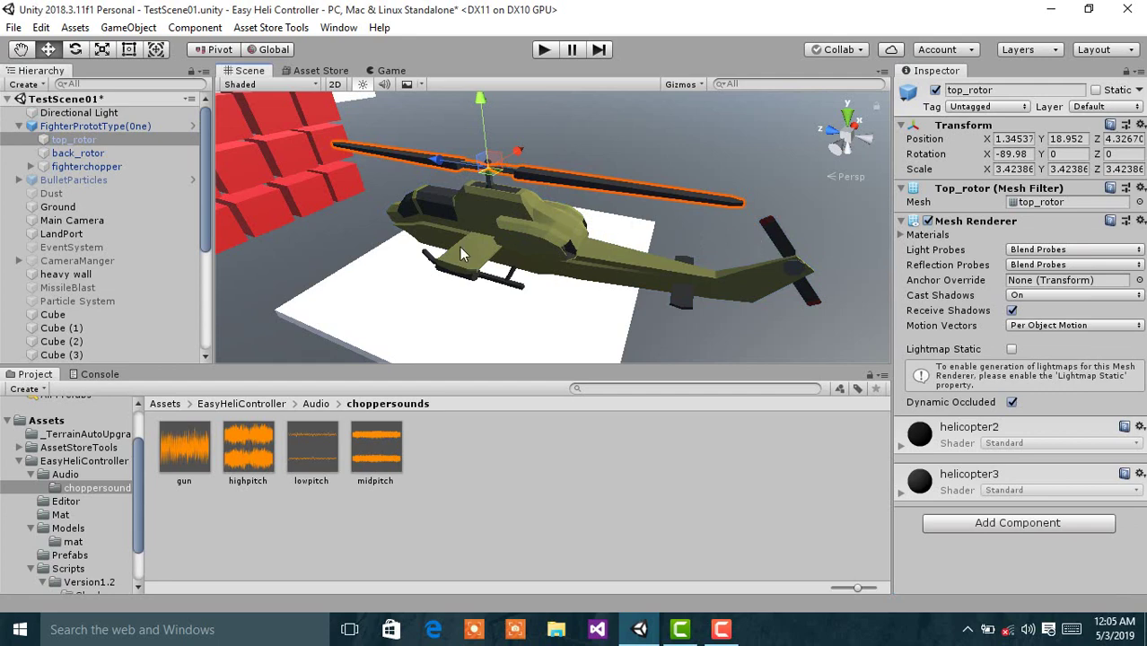
left_click_drag(332, 176, 502, 201, "alt")
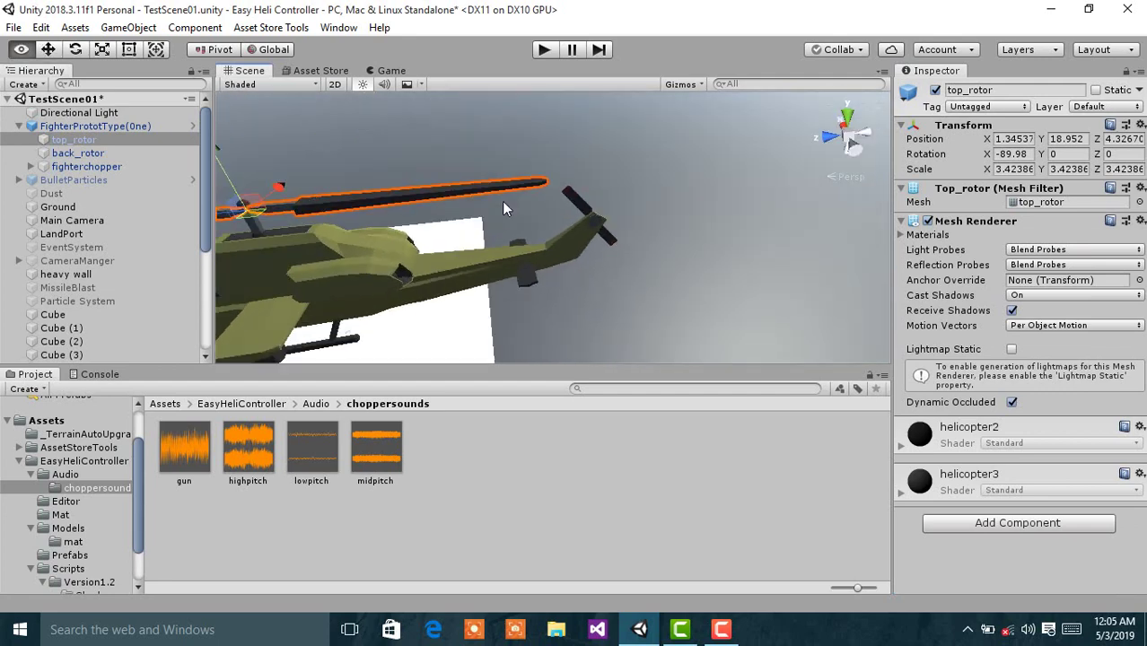
middle_click_drag(502, 201, 502, 184)
left_click_drag(501, 183, 395, 179, "alt")
scroll(359, 217, "down", 3)
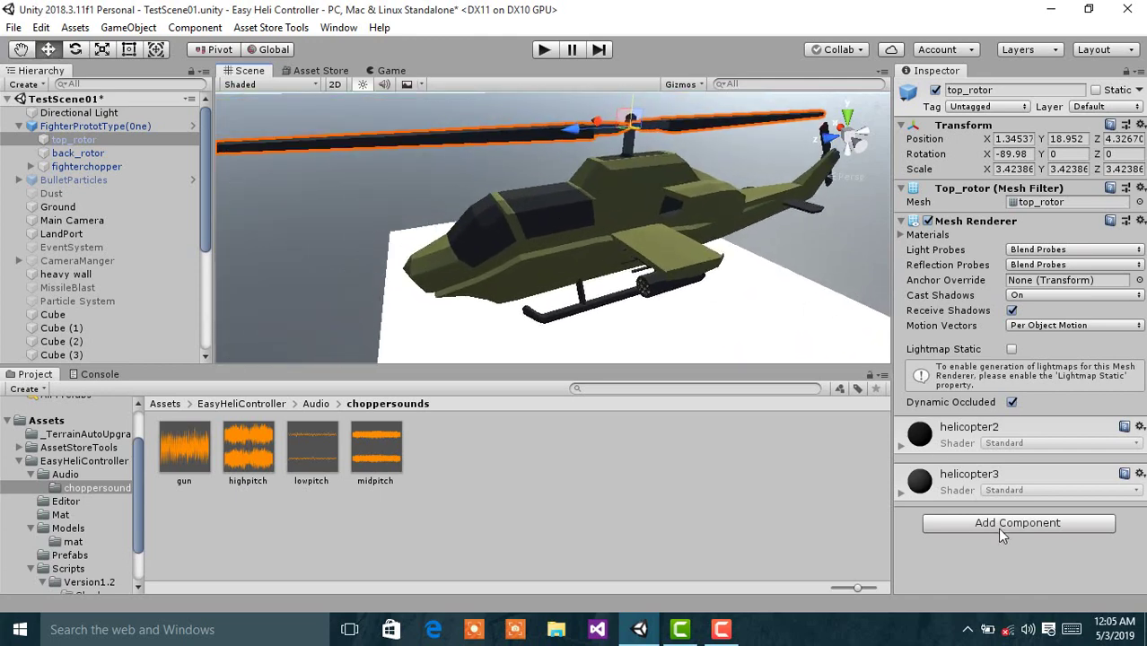
Add the ES_Rotor script to top_rotor and confirm its Axis is X 0, Y 1, Z 0.
left_click(1003, 525)
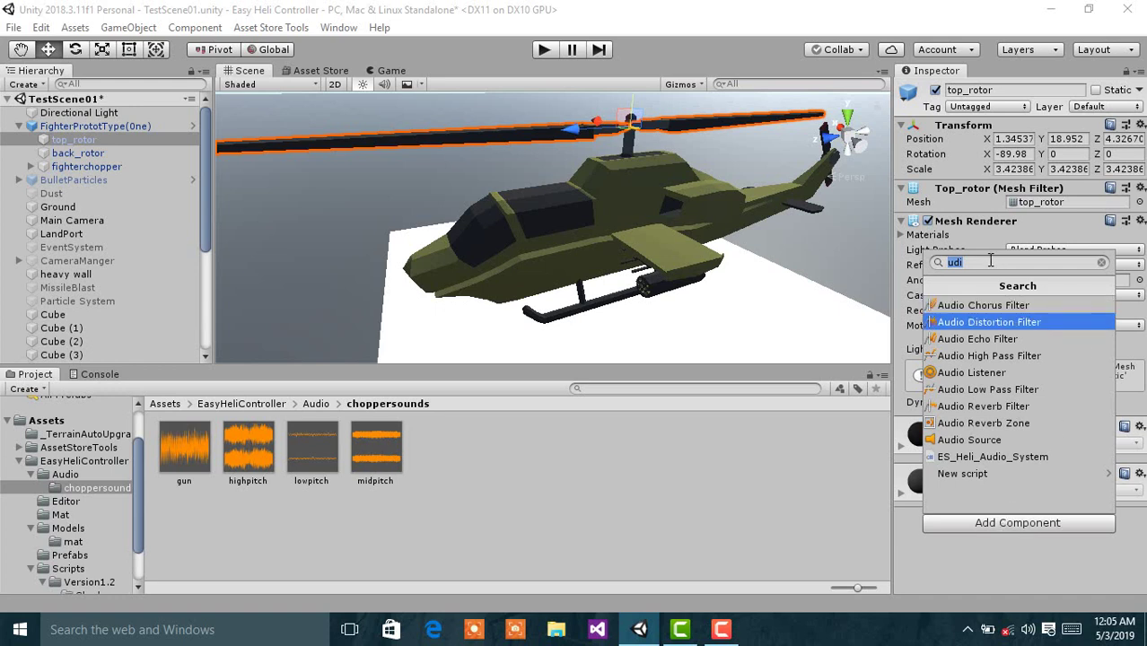
type("es_r")
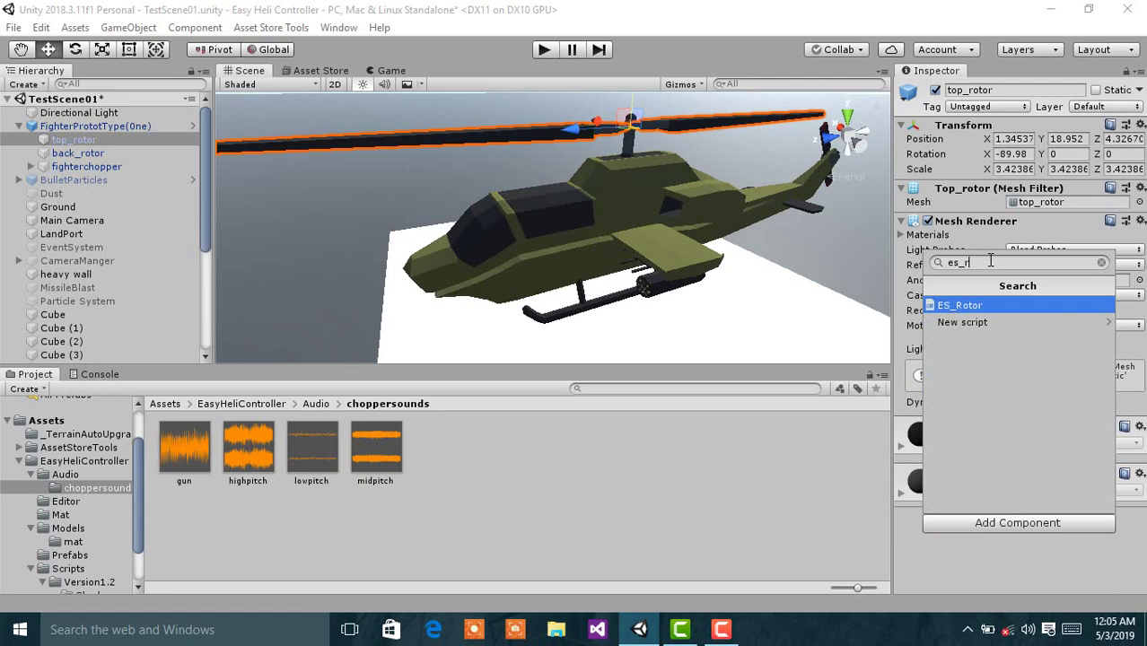
key("Return")
scroll(1074, 408, "down", 1)
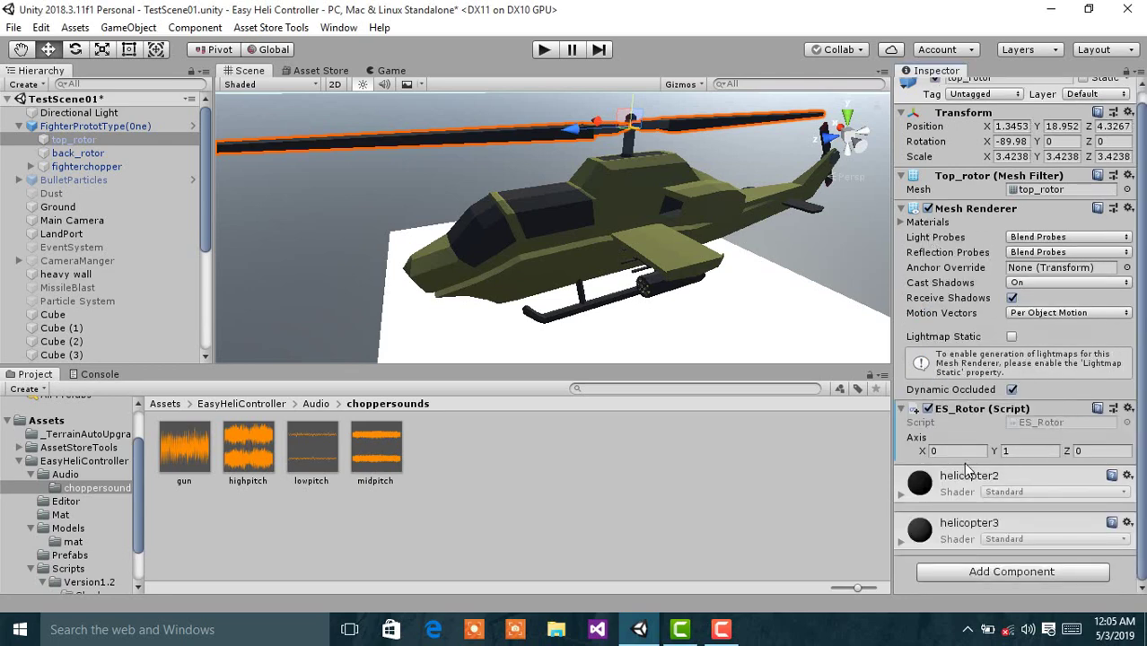
left_click_drag(562, 213, 664, 170, "alt")
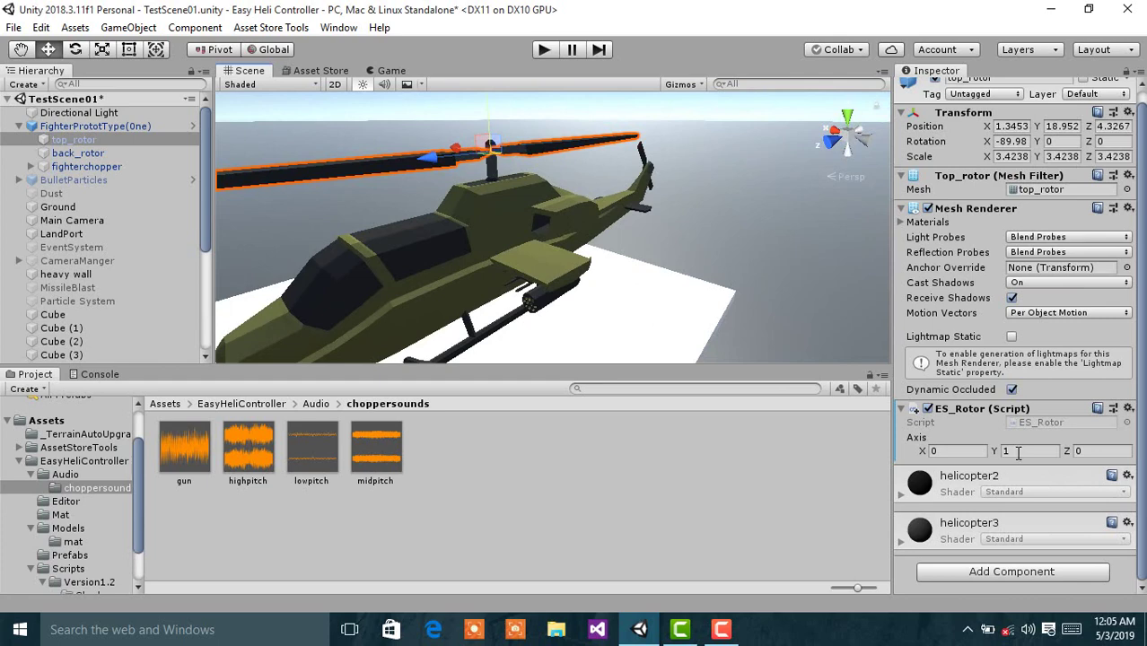
left_click_drag(667, 273, 750, 271, "alt")
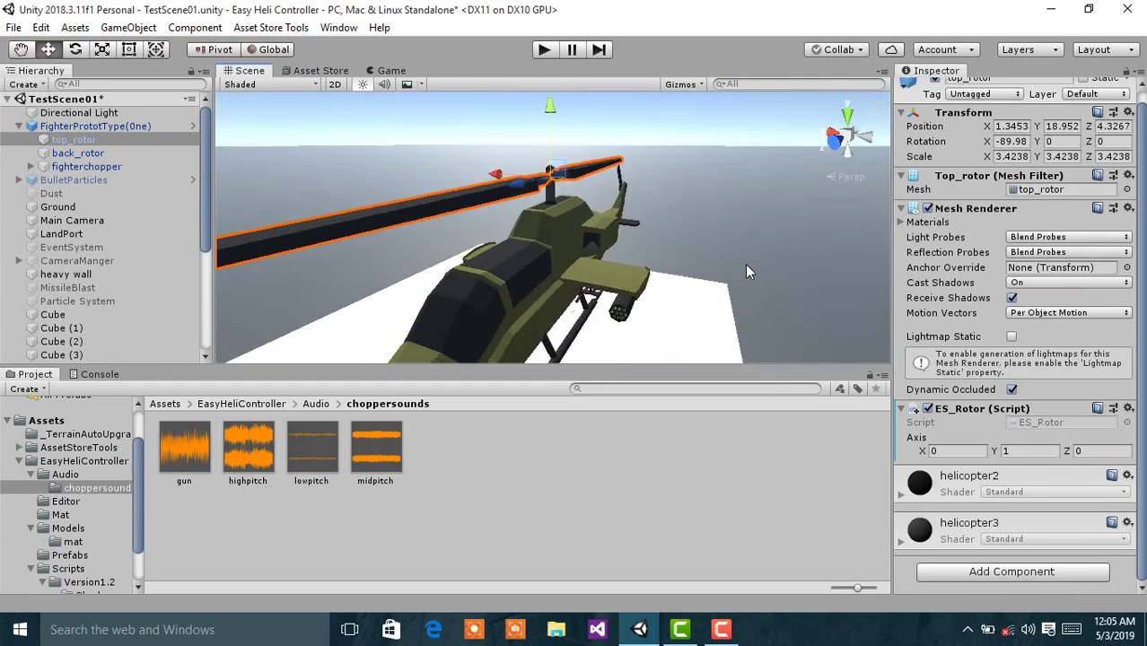
scroll(736, 287, "down", 2)
middle_click_drag(712, 302, 672, 293)
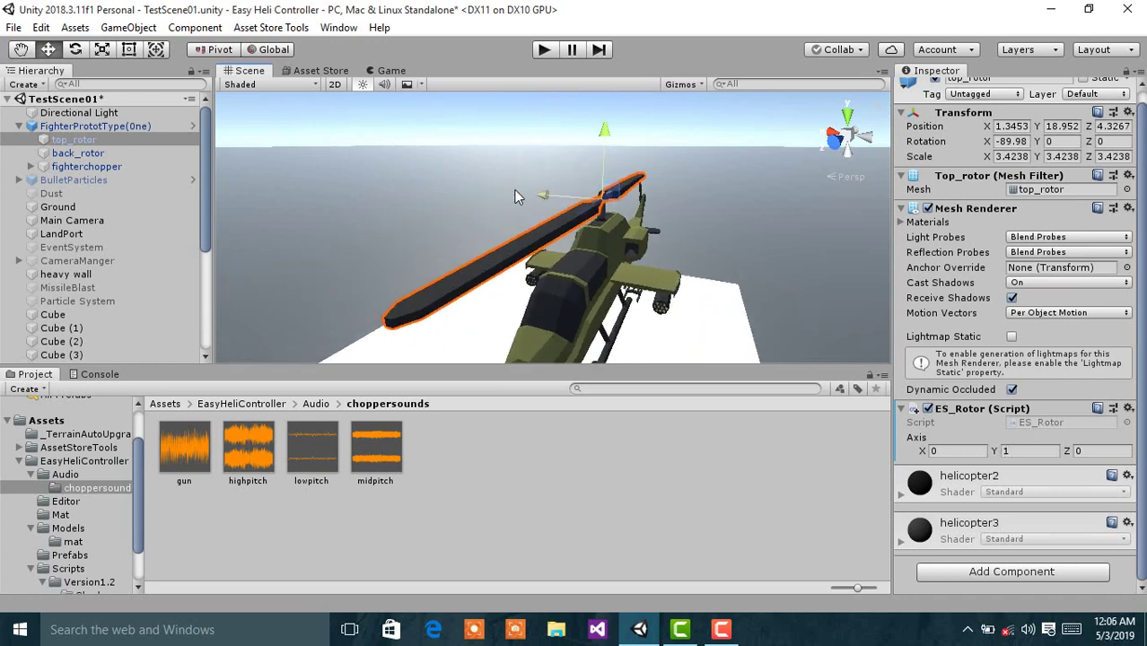
left_click_drag(520, 199, 458, 121, "alt")
left_click(1017, 453)
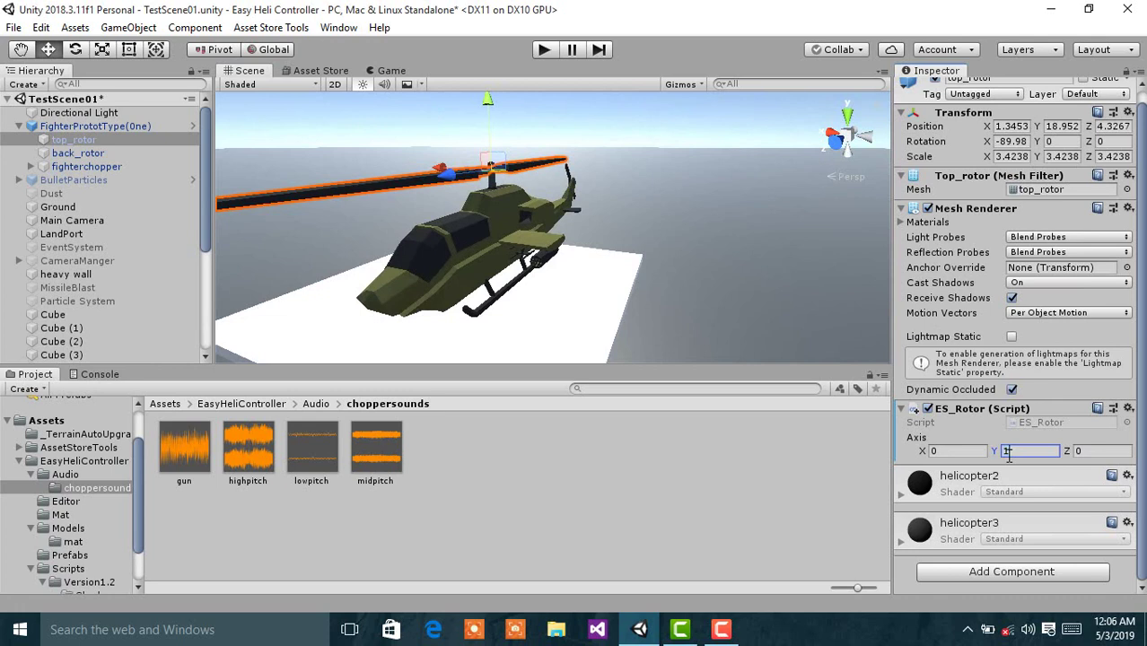
Frame back_rotor, add an ES_Rotor script, and set its Axis to X 1, Y 0, Z 0.
left_click(124, 156)
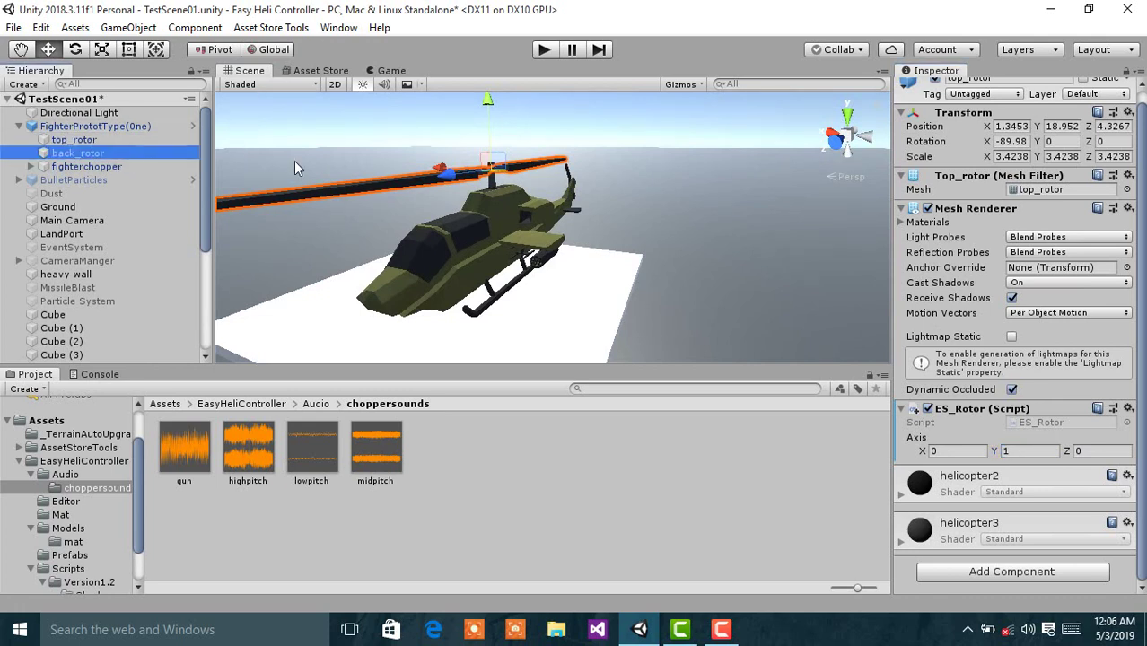
key("f")
left_click_drag(691, 231, 566, 241, "alt")
scroll(685, 265, "up", 3)
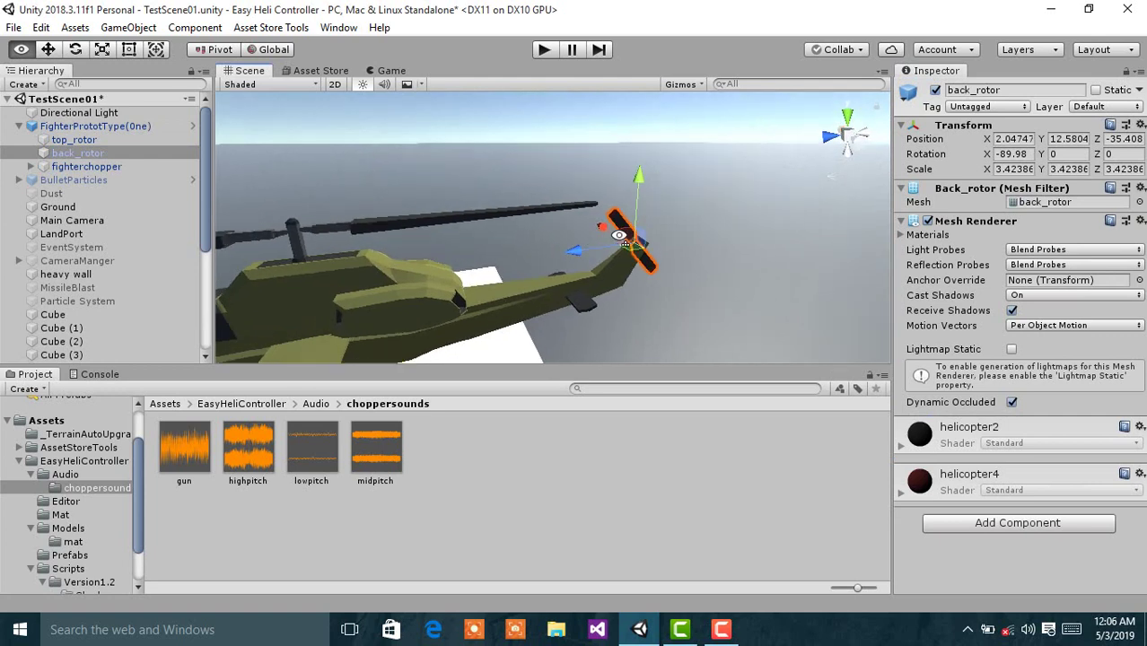
left_click(1094, 537)
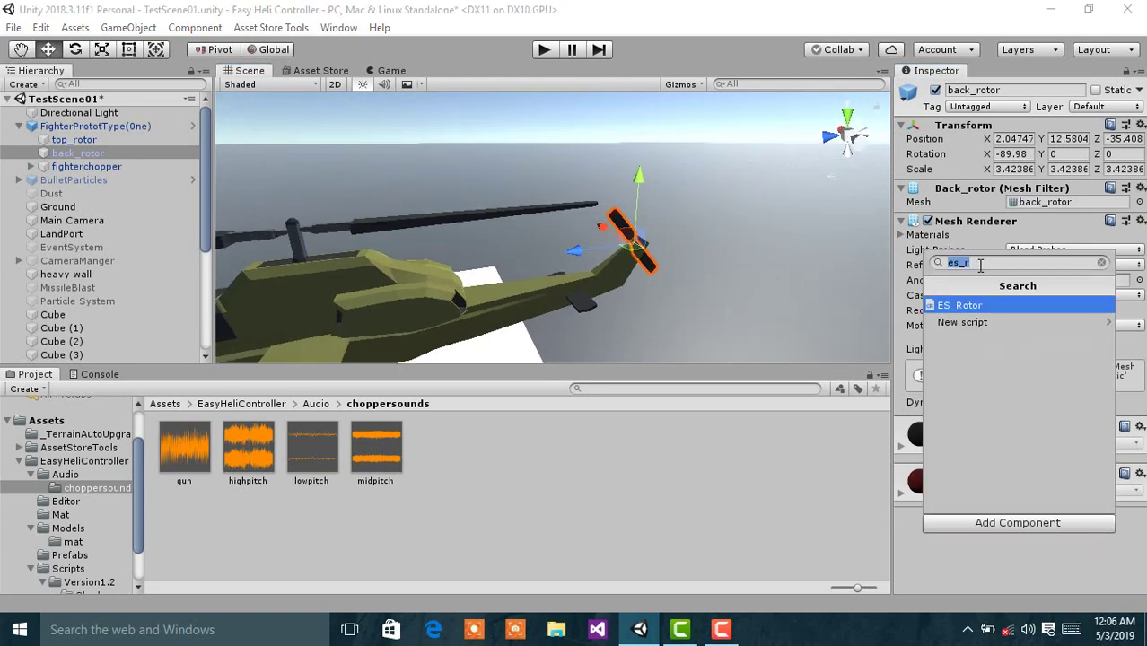
left_click(991, 306)
scroll(1093, 446, "down", 1)
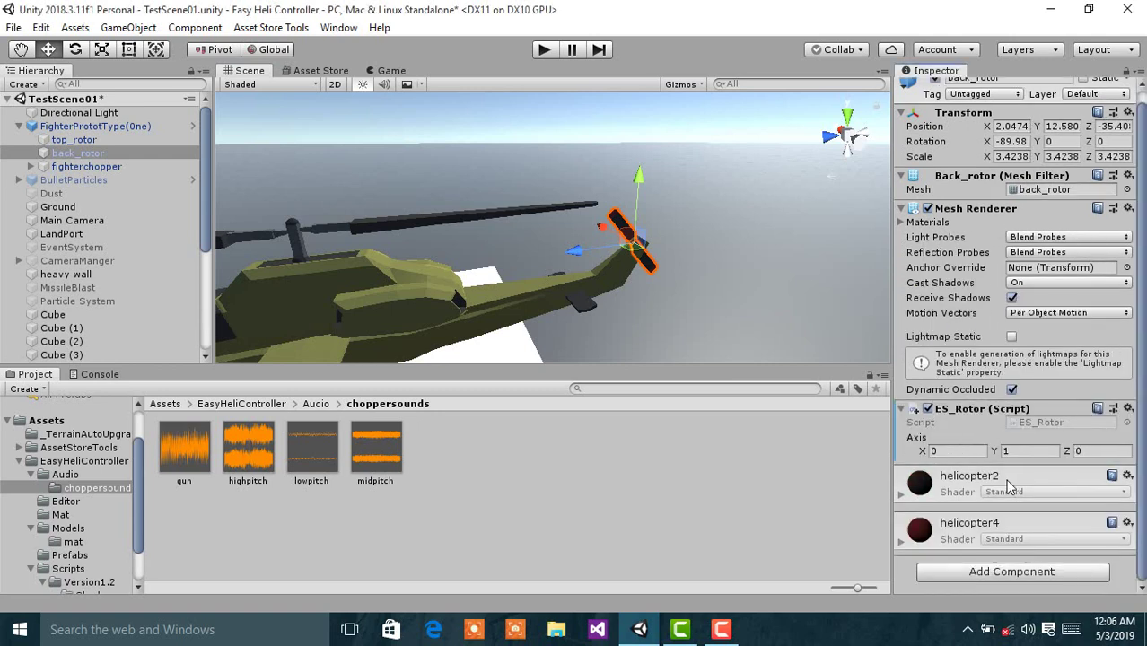
left_click(954, 452)
type("1")
key("Tab")
Orbit the Scene view around the helicopter to inspect the tail rotor, then reselect the root object.
middle_click_drag(566, 235, 613, 234)
left_click_drag(613, 234, 545, 281, "alt")
scroll(552, 283, "down", 5)
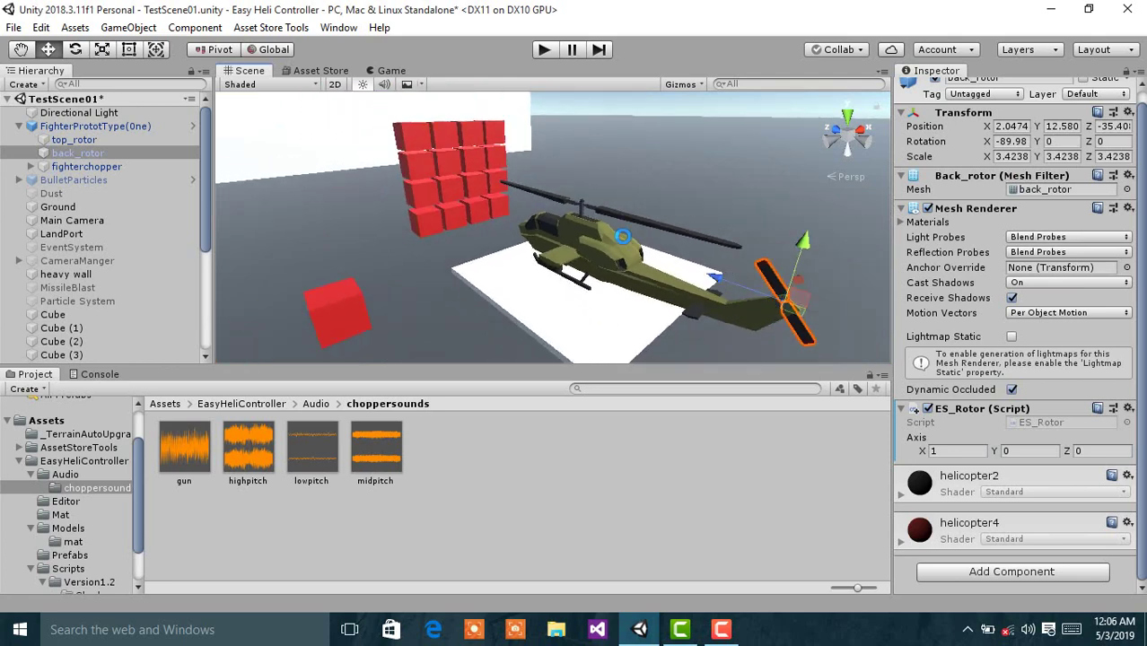
left_click_drag(708, 280, 582, 257, "alt")
scroll(566, 241, "up", 5)
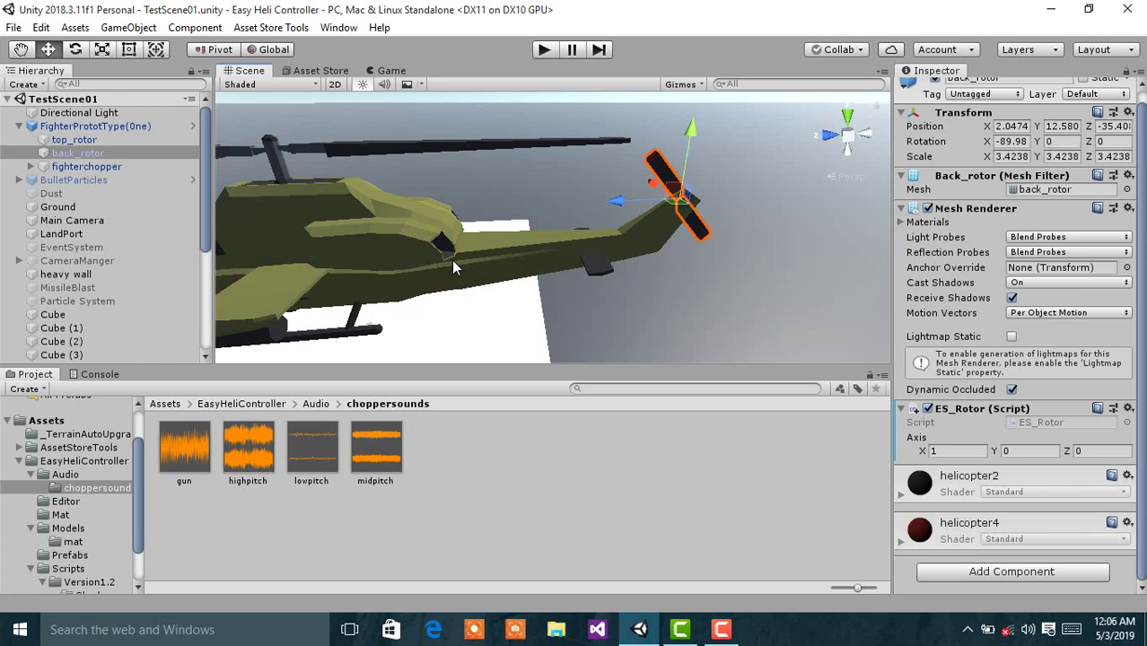
middle_click_drag(400, 274, 614, 244)
left_click_drag(498, 269, 439, 213, "alt")
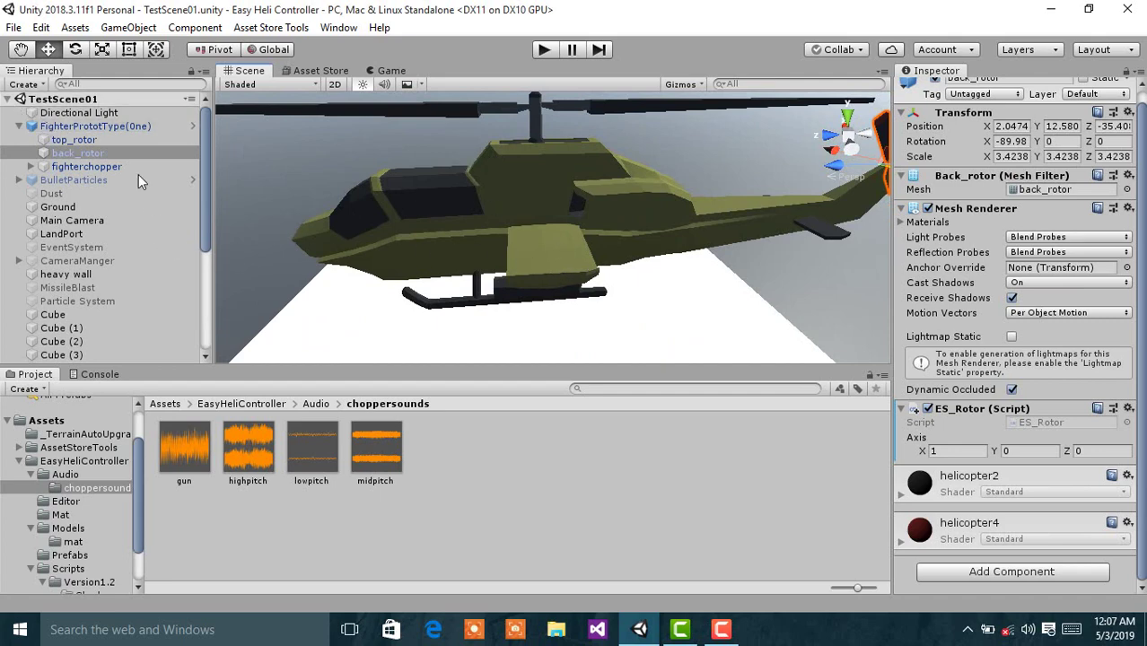
left_click(124, 127)
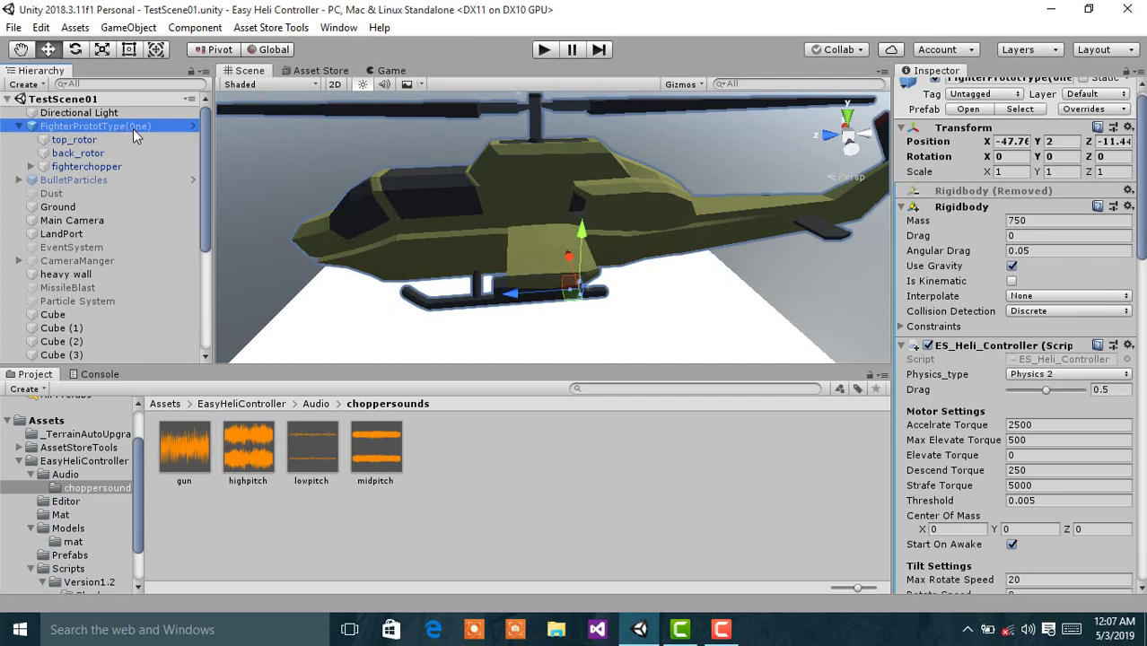
Create an empty child under FighterProtoType(One) and rename it Colliders.
right_click(133, 128)
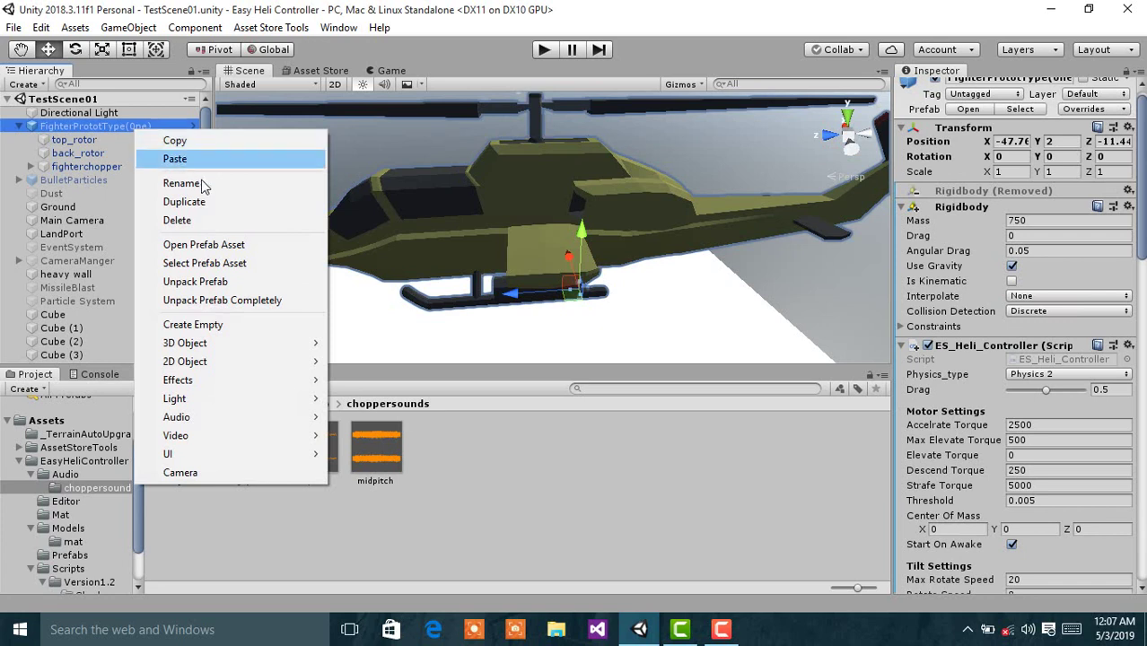
left_click(294, 330)
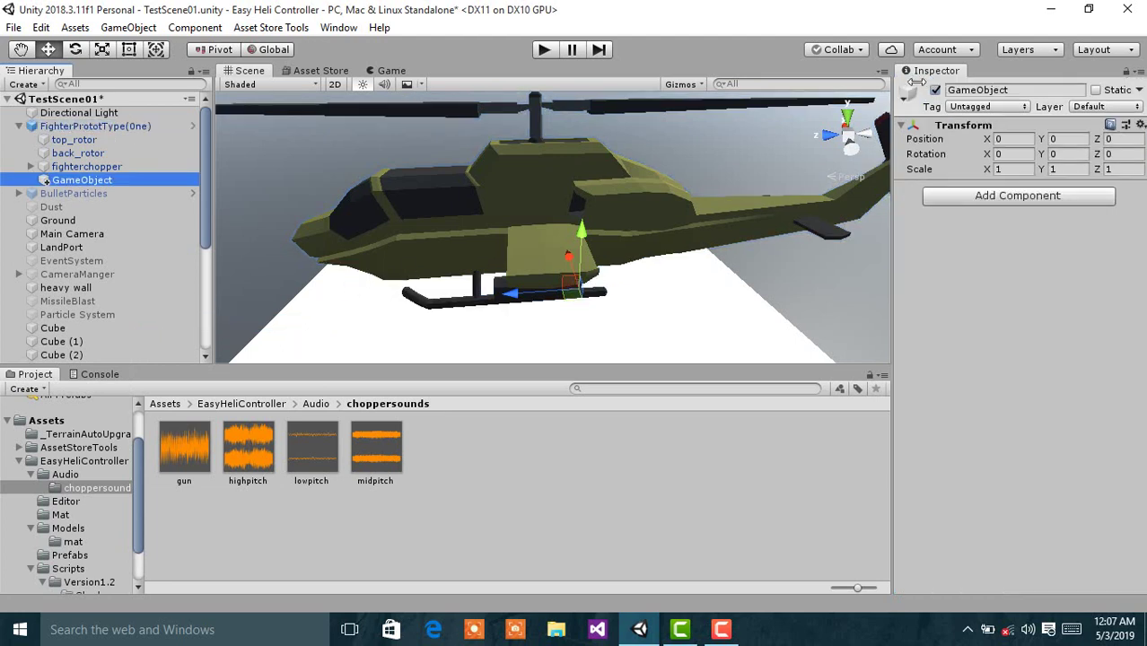
left_click(1068, 91)
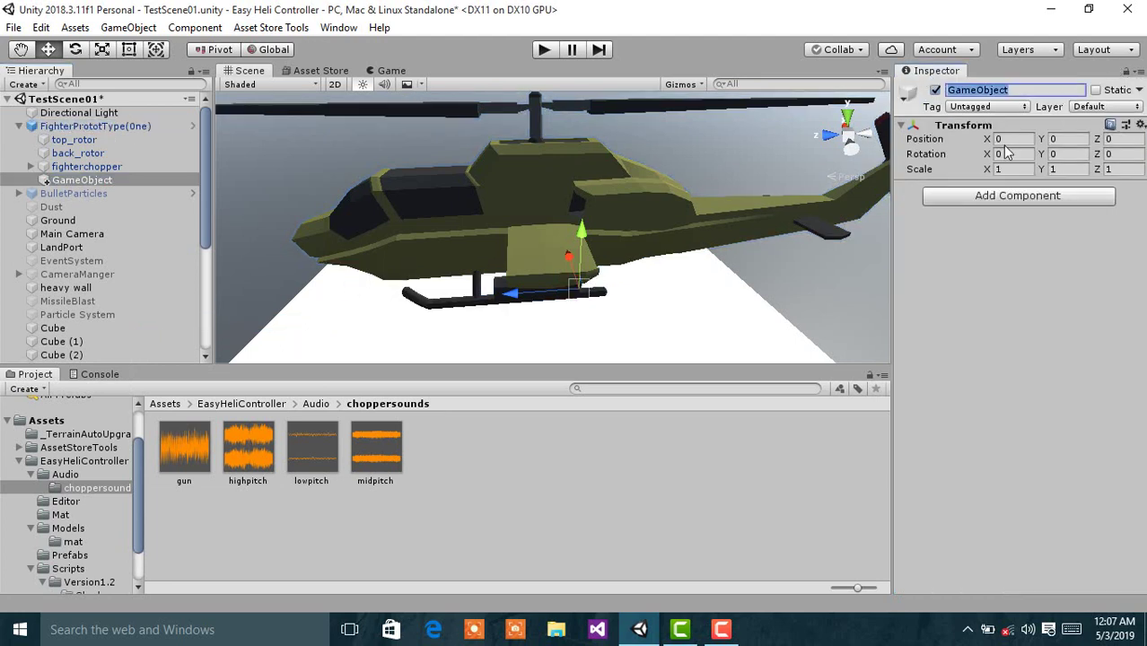
type("Colliders")
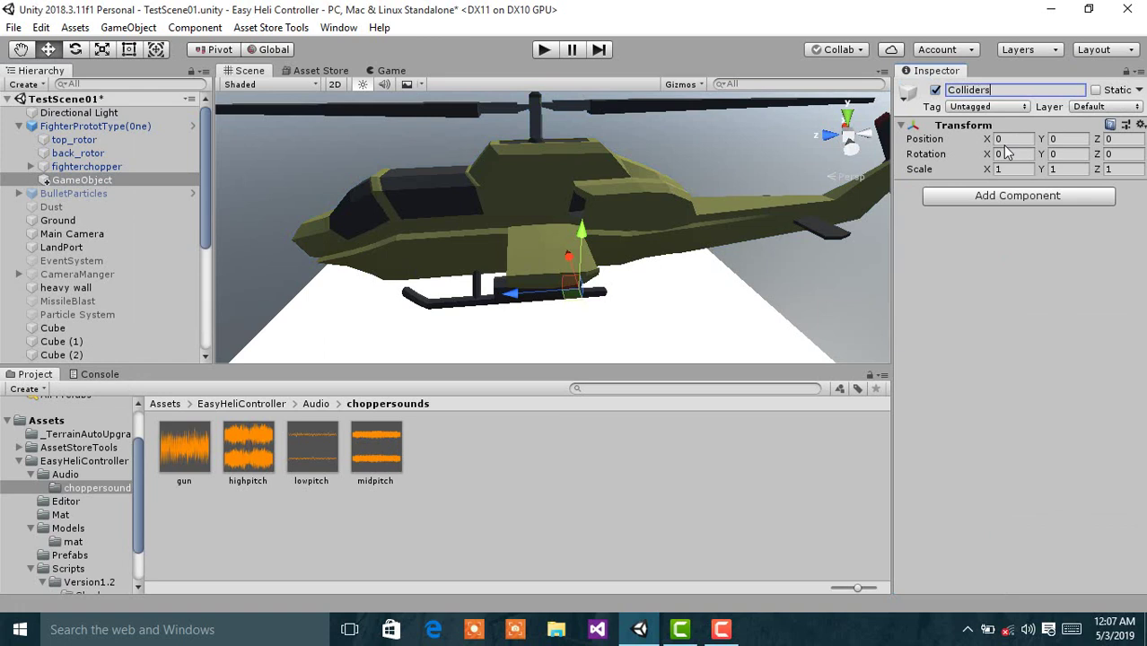
key("Return")
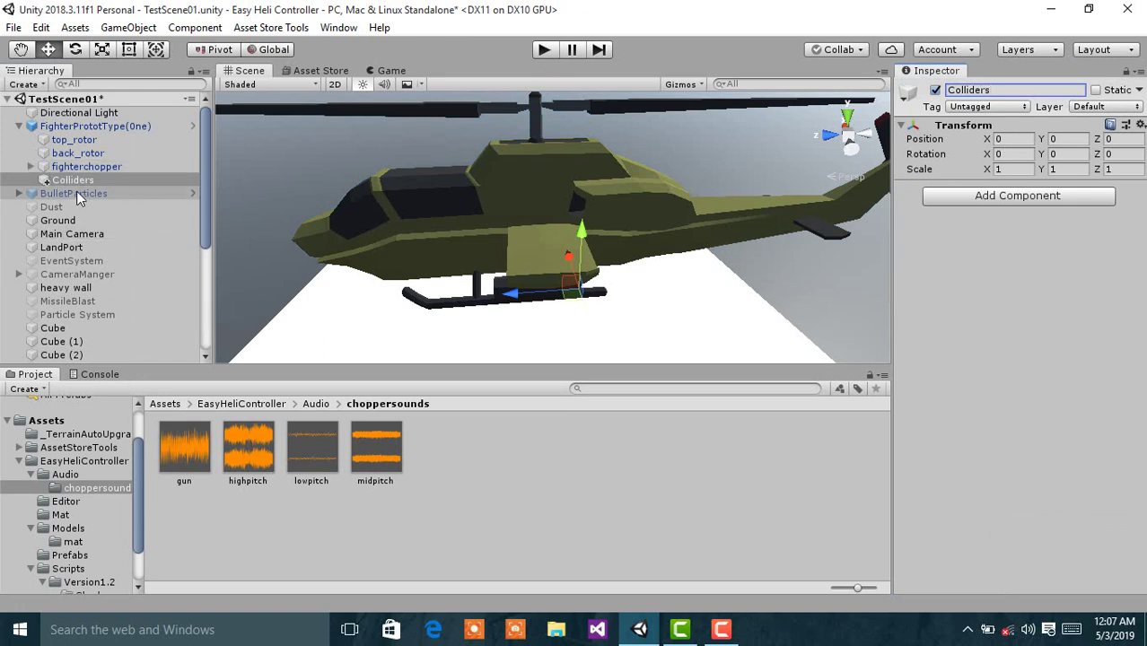
Add a Cube under Colliders, disable its Mesh Renderer, and switch the Scene to isometric.
left_click(100, 178)
right_click(107, 180)
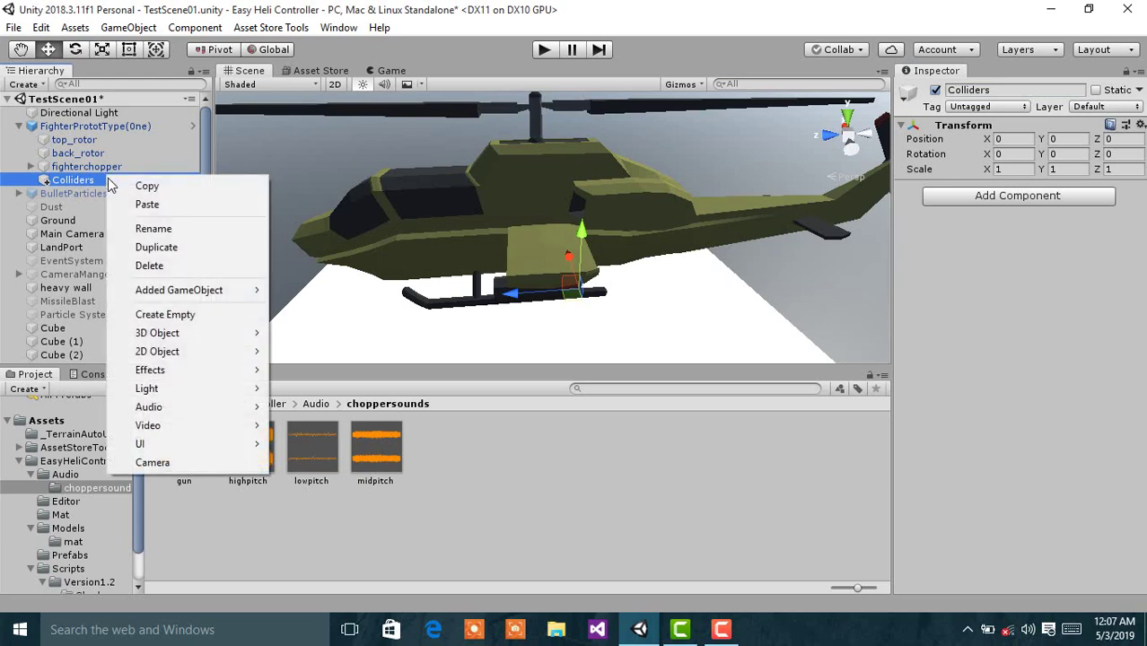
mouse_move(216, 336)
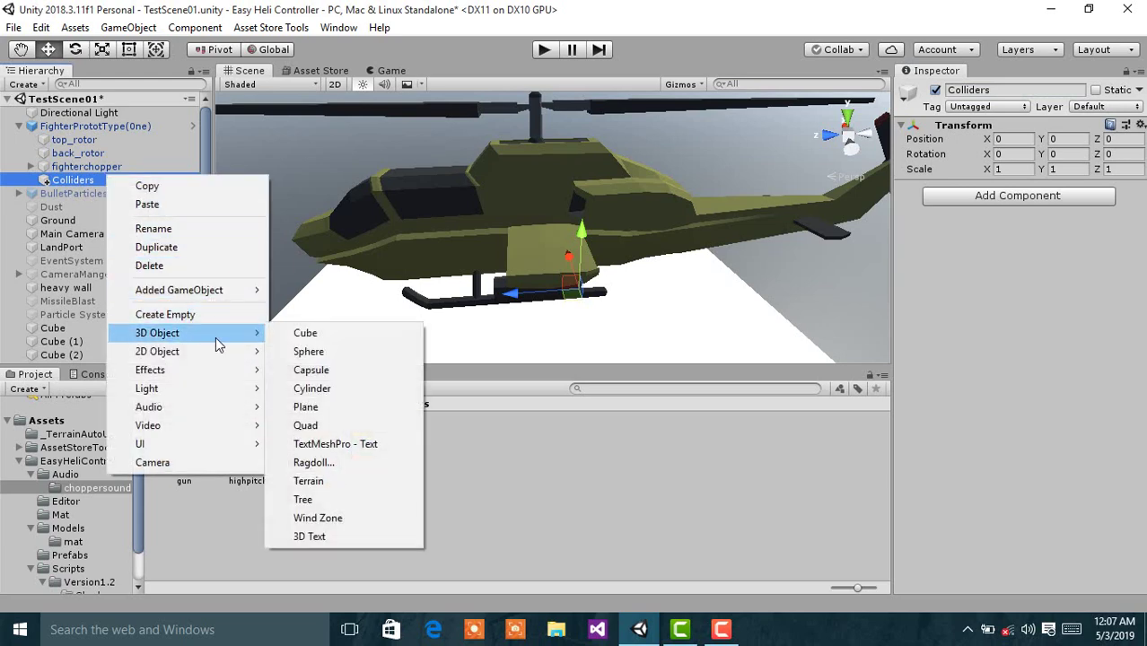
left_click(297, 334)
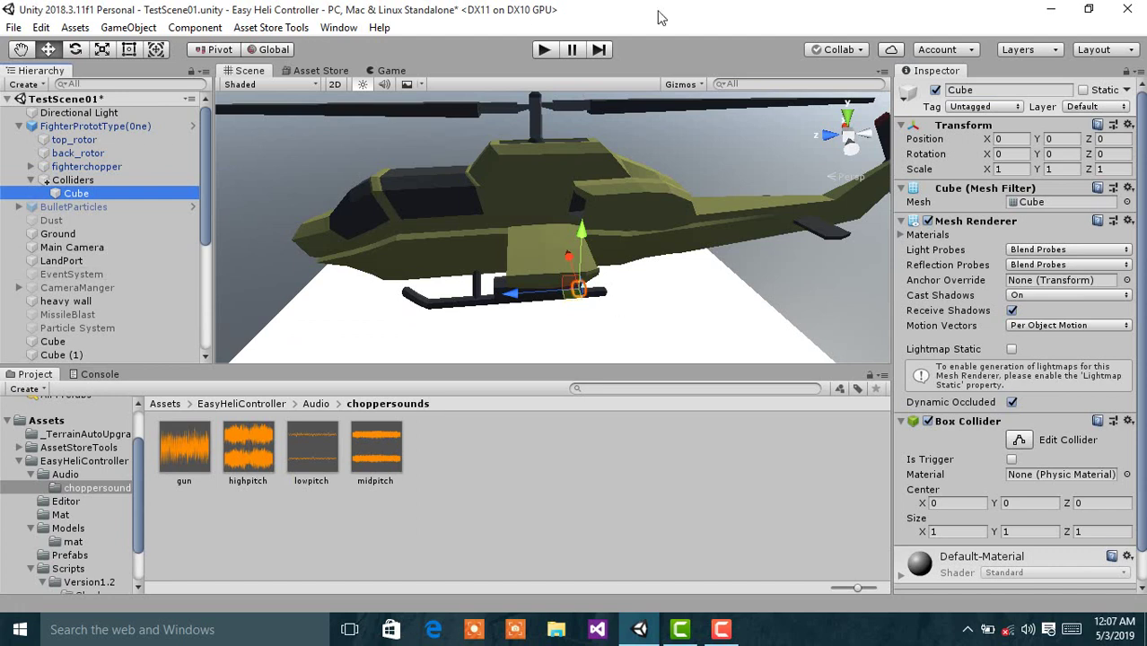
left_click(928, 221)
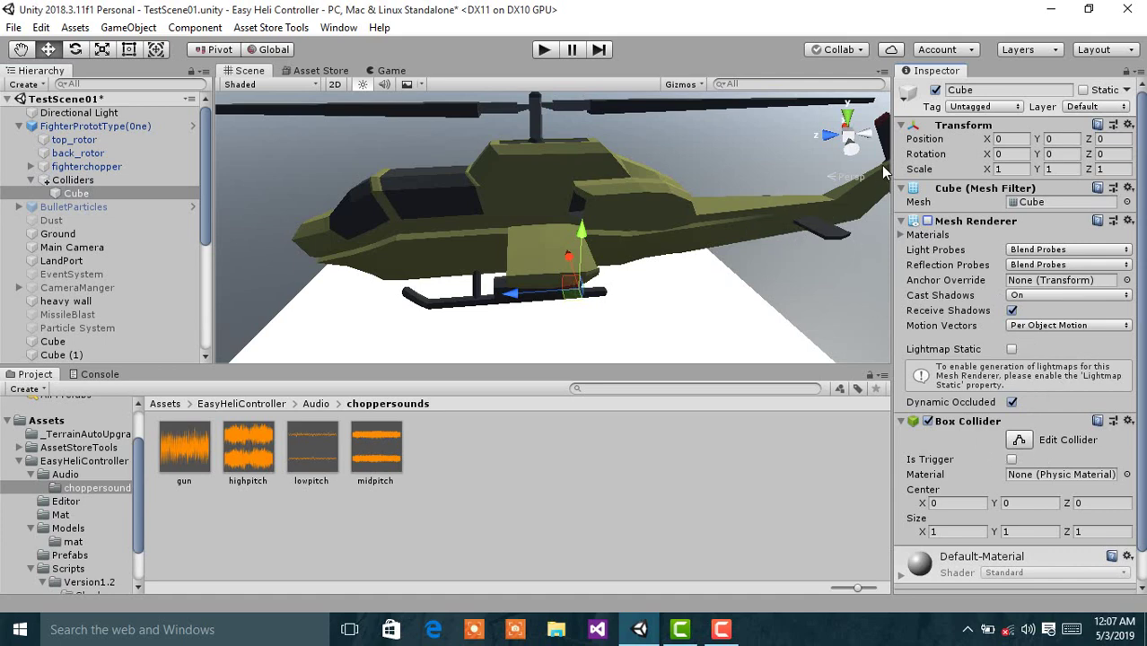
left_click(848, 177)
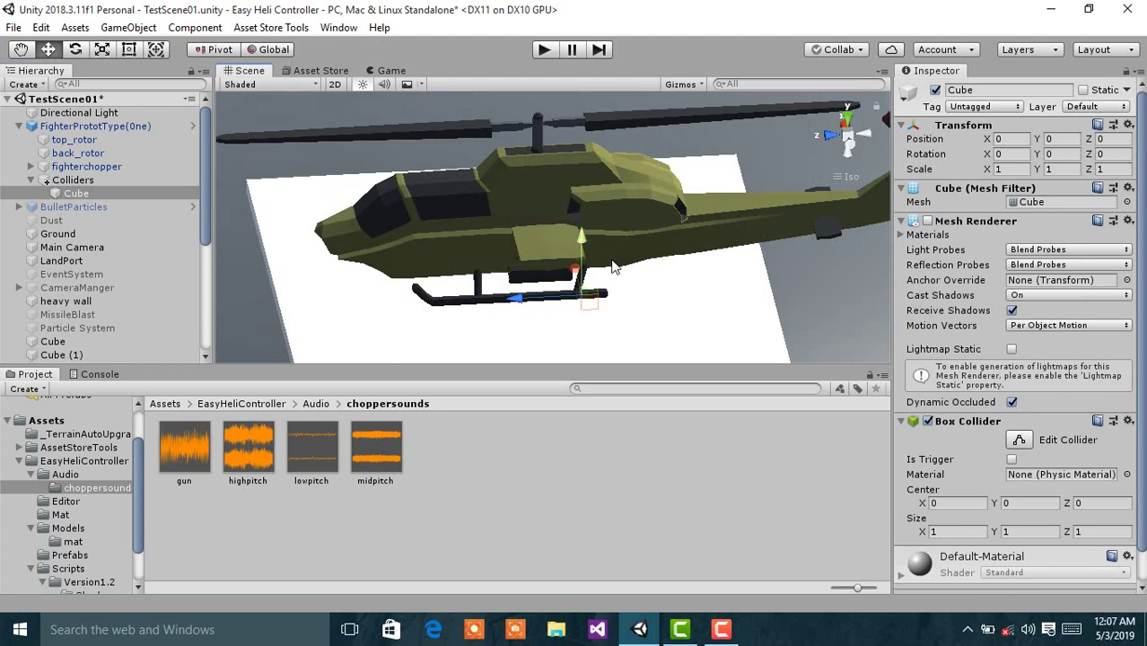
Switch the scene to Right view and move the Cube up into the helicopter body.
right_click(855, 180)
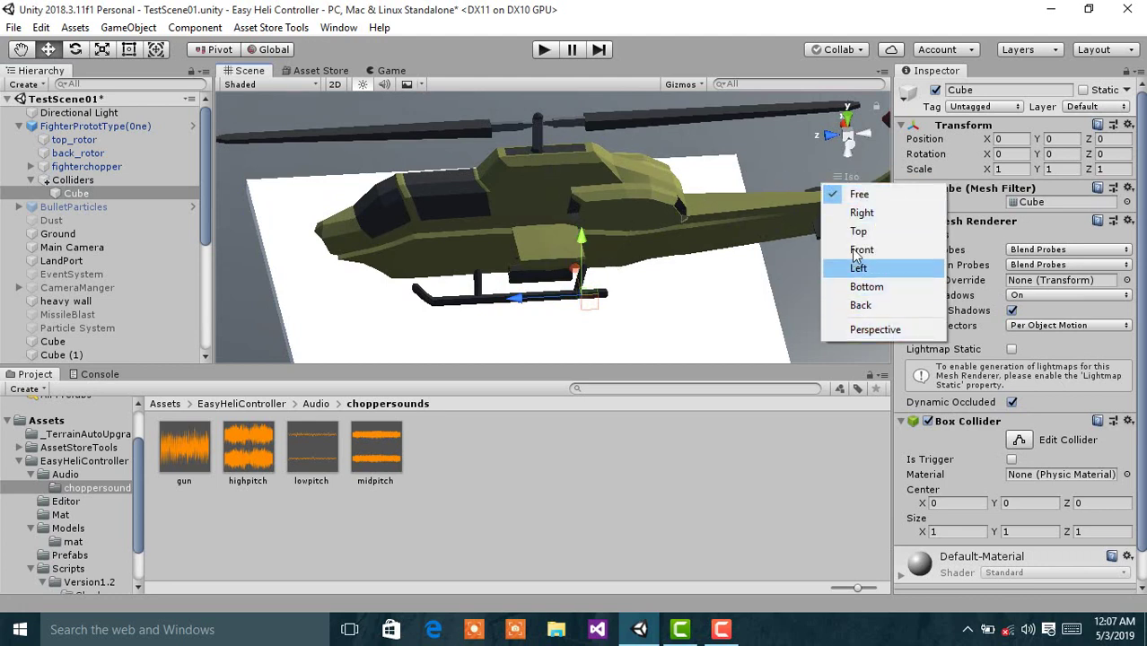
left_click(862, 213)
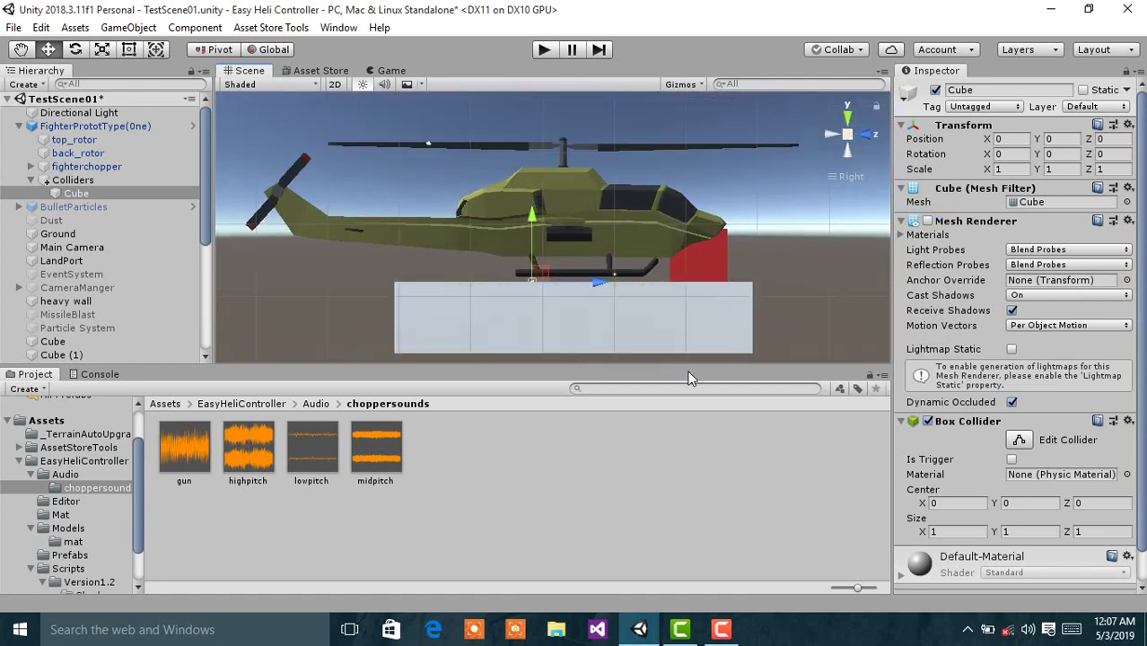
scroll(666, 257, "up", 6)
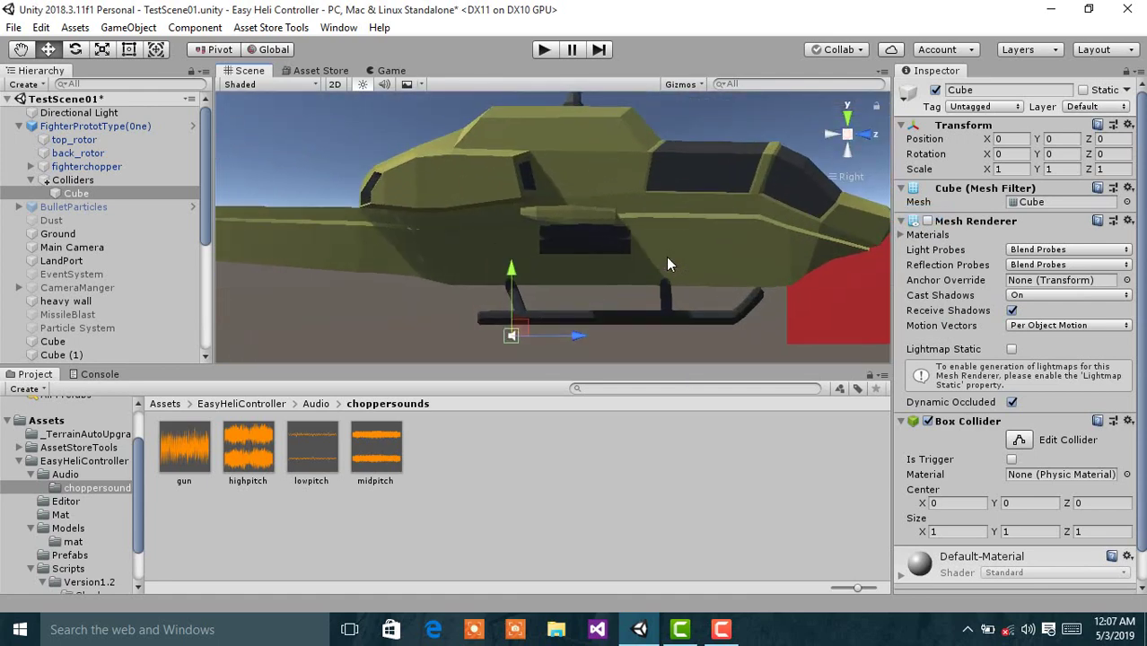
left_click_drag(505, 330, 586, 214)
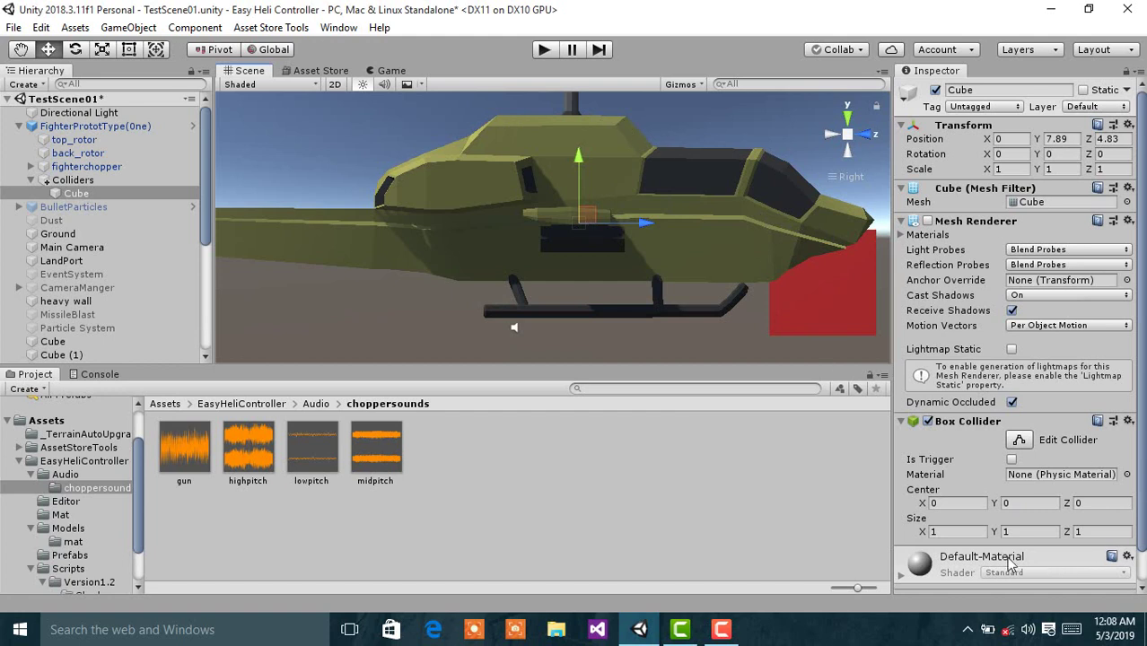
Size the Box Collider to 8.26 × 15.84 × 26.62, raising it slightly within the fuselage.
left_click(936, 532)
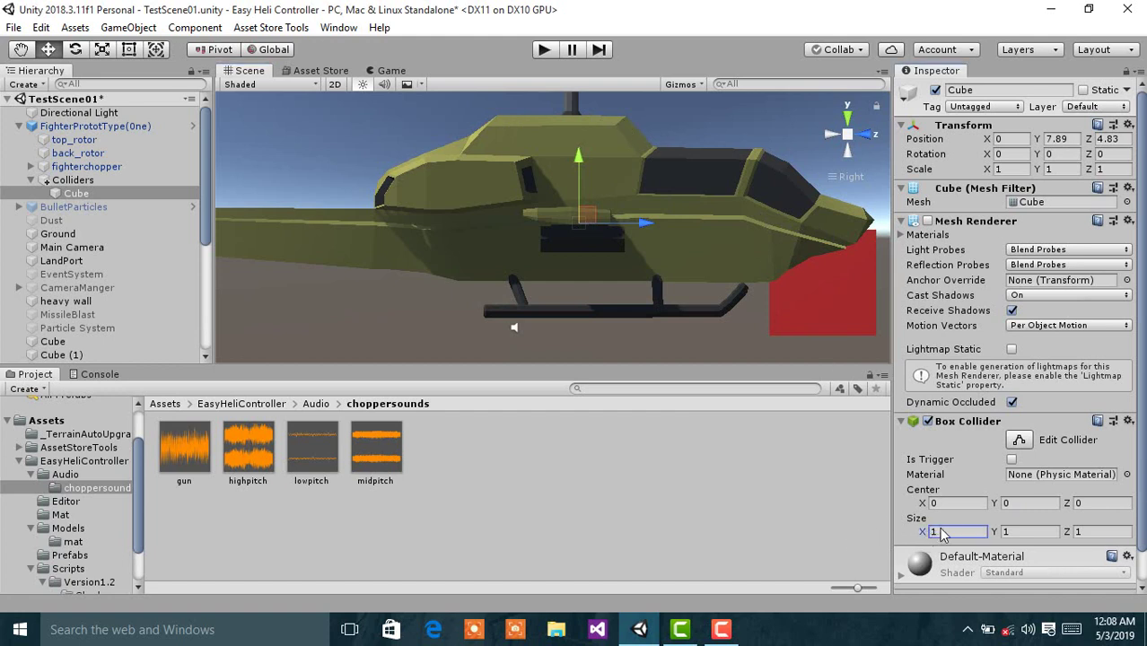
left_click_drag(940, 532, 1136, 549)
left_click(1025, 531)
left_click_drag(1025, 531, 241, 574)
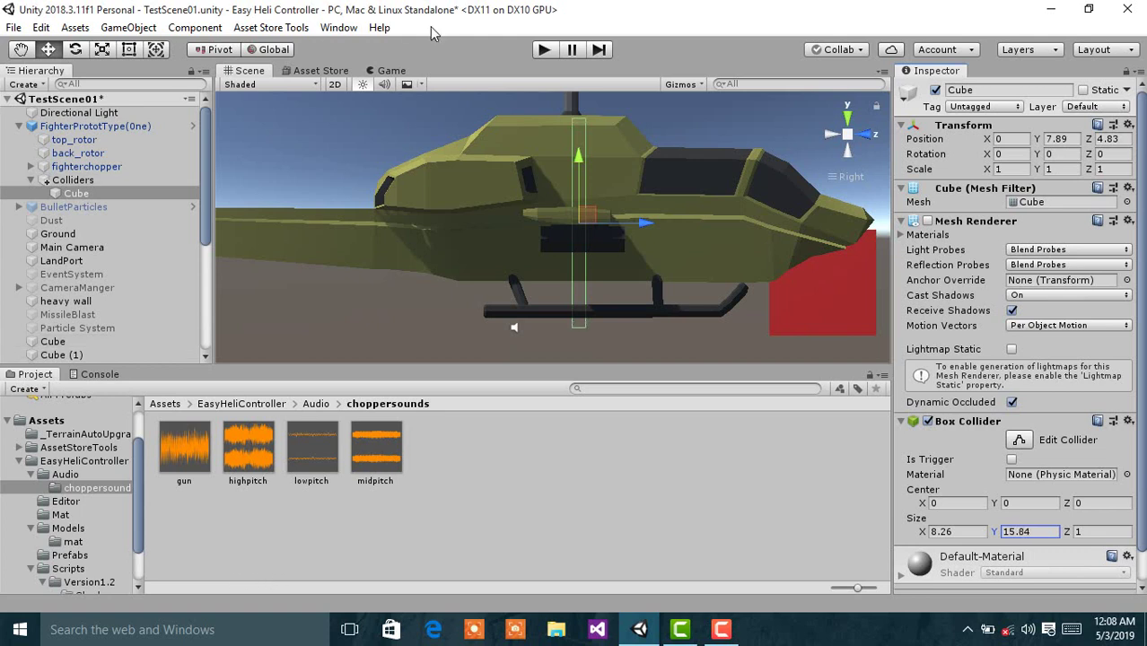
left_click(580, 164)
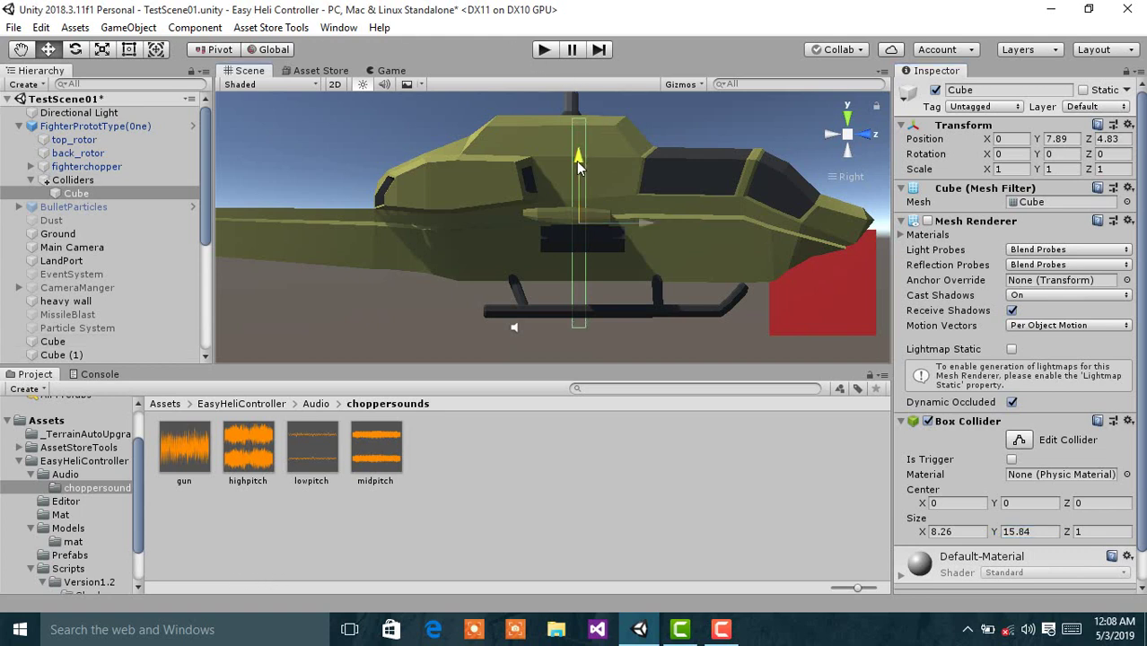
left_click_drag(576, 161, 575, 152)
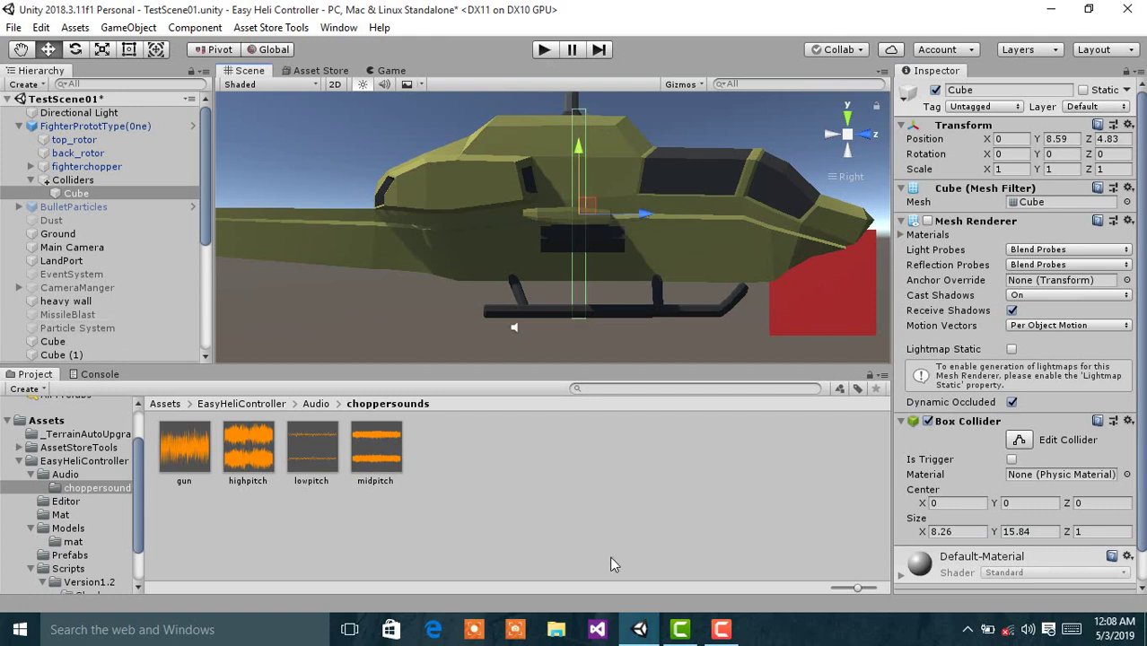
left_click_drag(1068, 536, 650, 594)
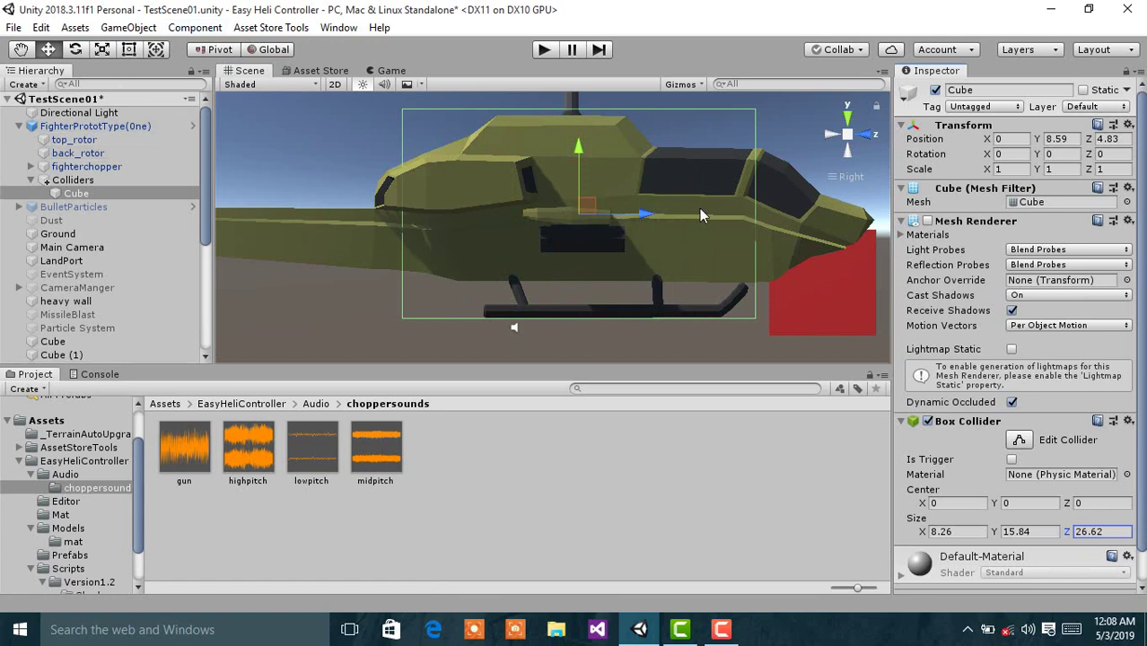
left_click(844, 180)
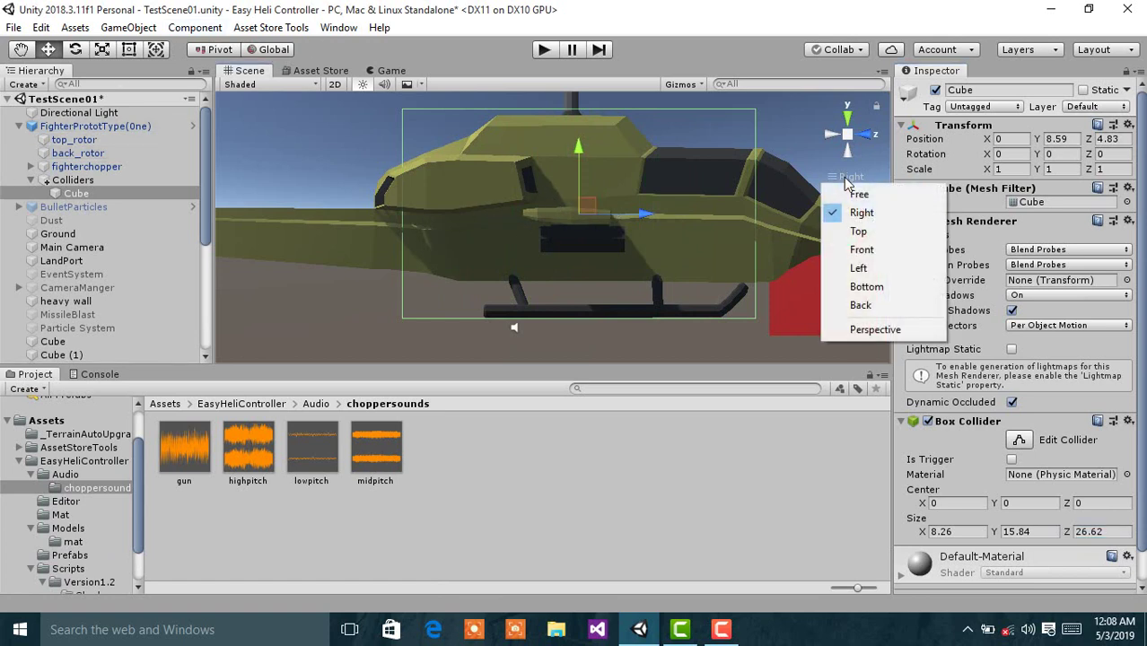
From the top view, widen the collider to X 11.23 and shift it to Position X 1.39.
left_click(868, 233)
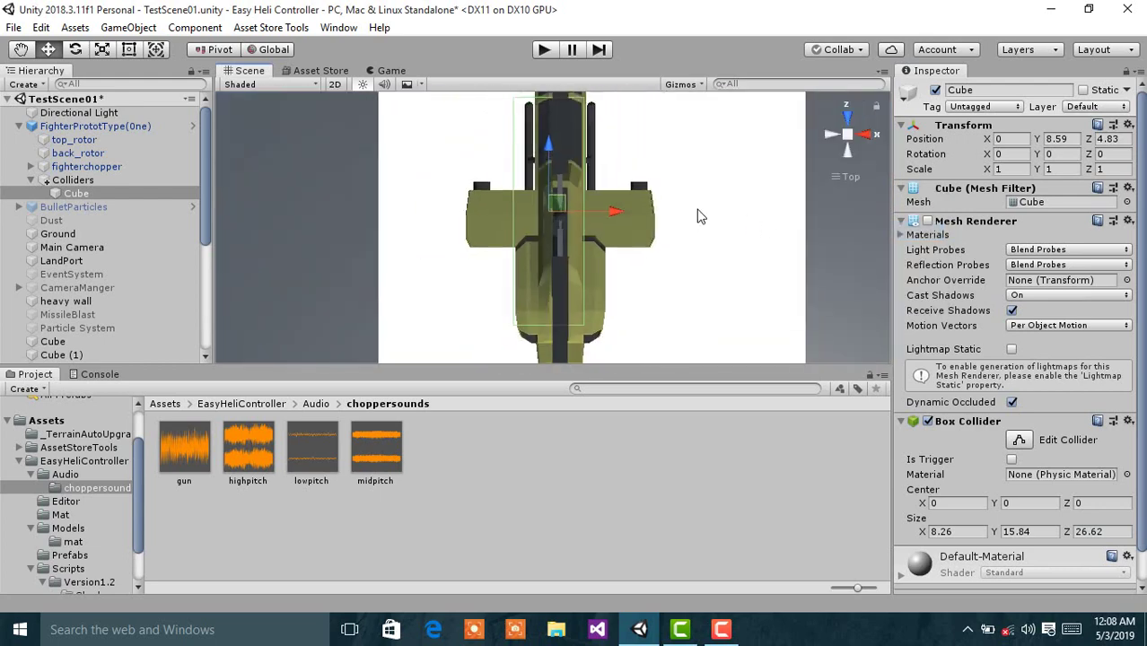
scroll(698, 161, "up", 3)
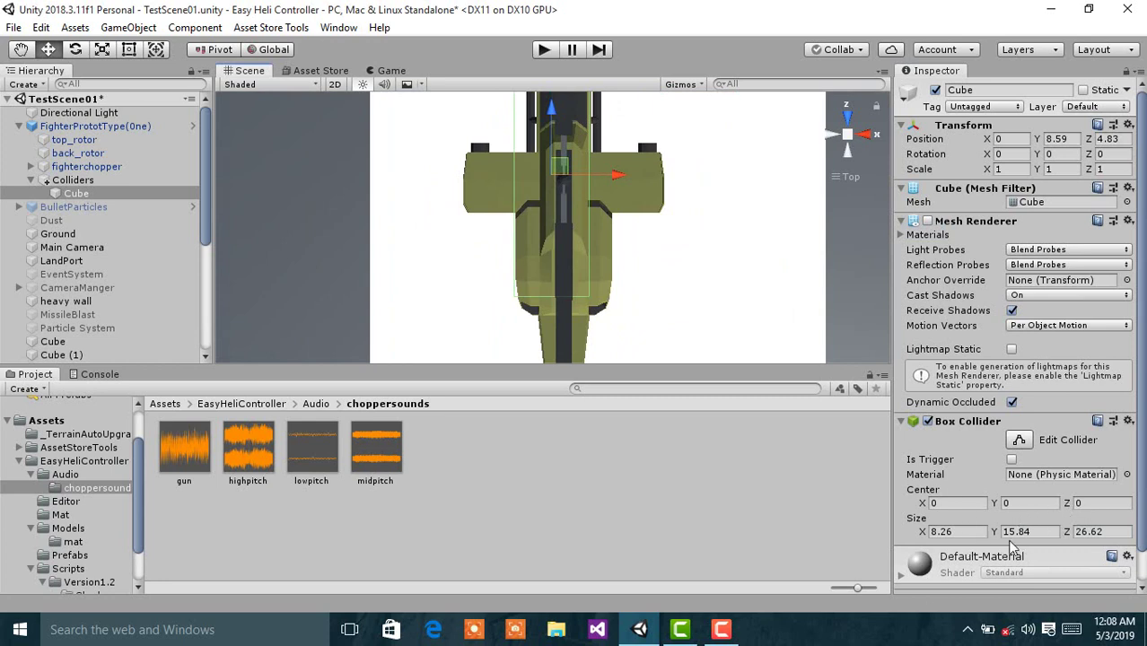
left_click_drag(924, 533, 1002, 502)
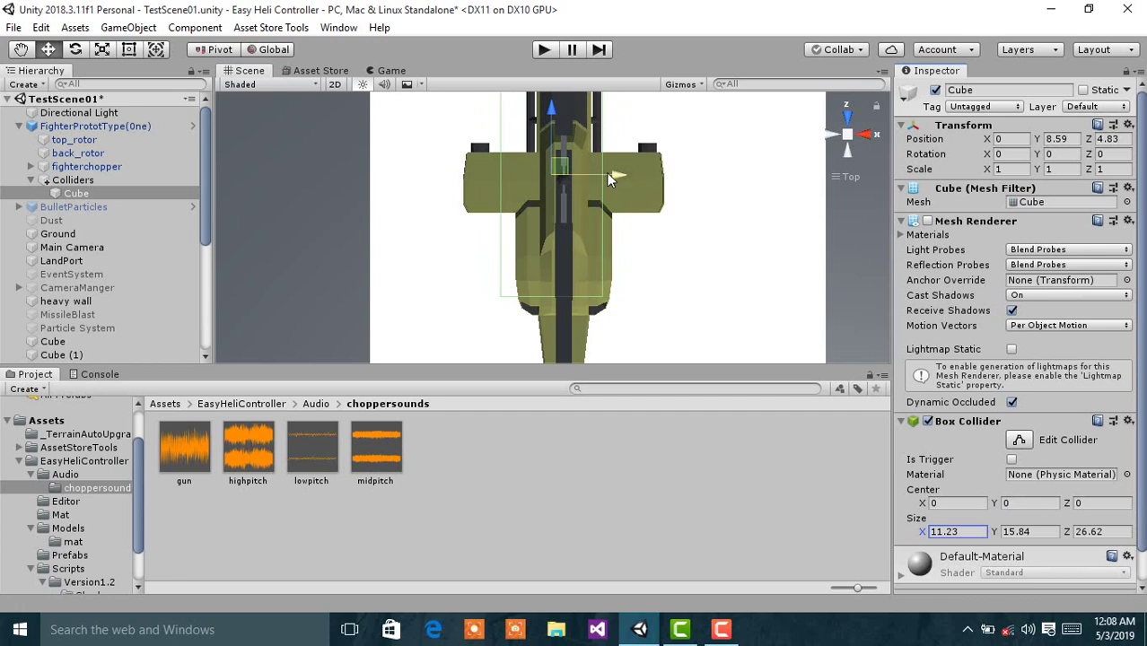
left_click_drag(606, 174, 632, 178)
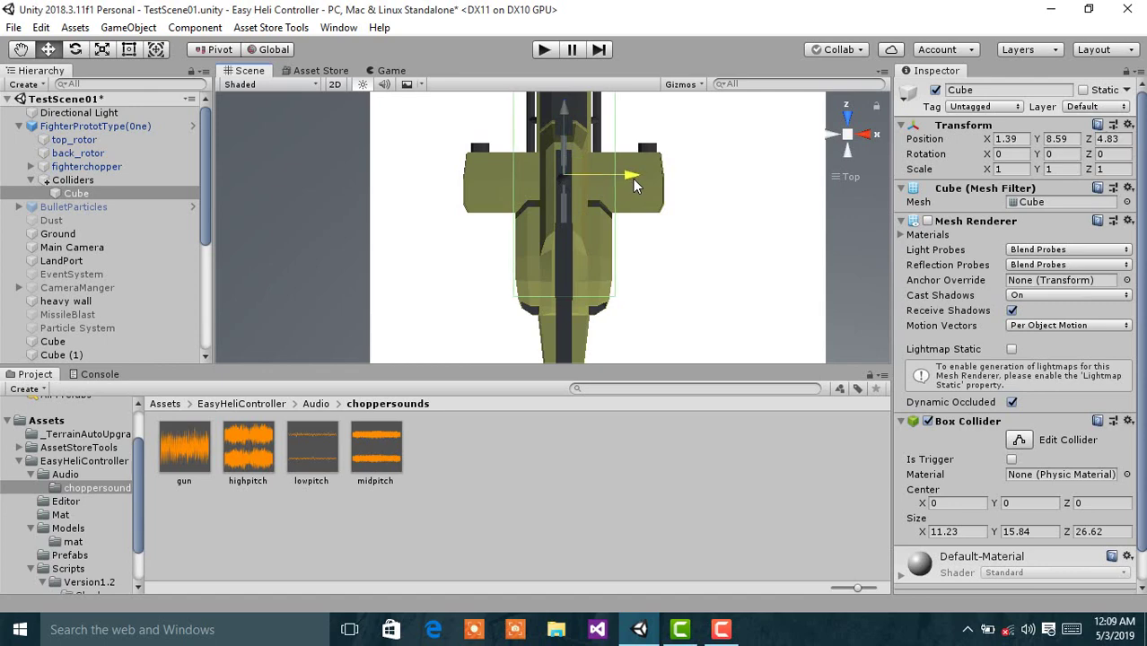
Check the collider's fit from a side view of the cockpit, then select the Colliders group.
left_click_drag(547, 223, 781, 172, "alt")
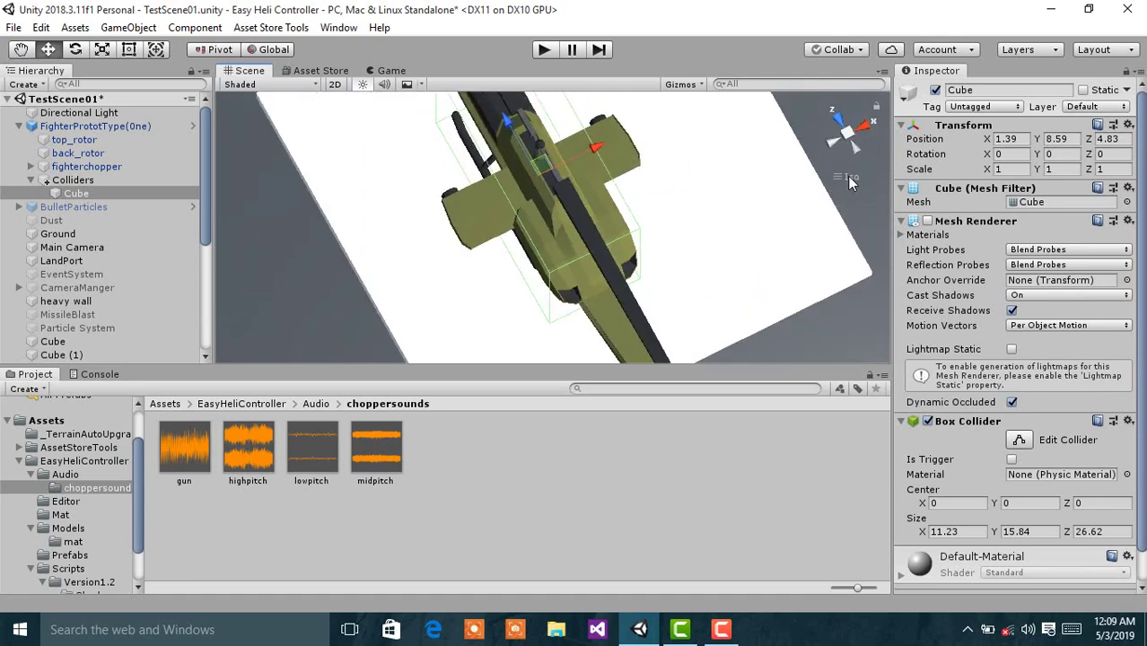
right_click(847, 176)
left_click(858, 212)
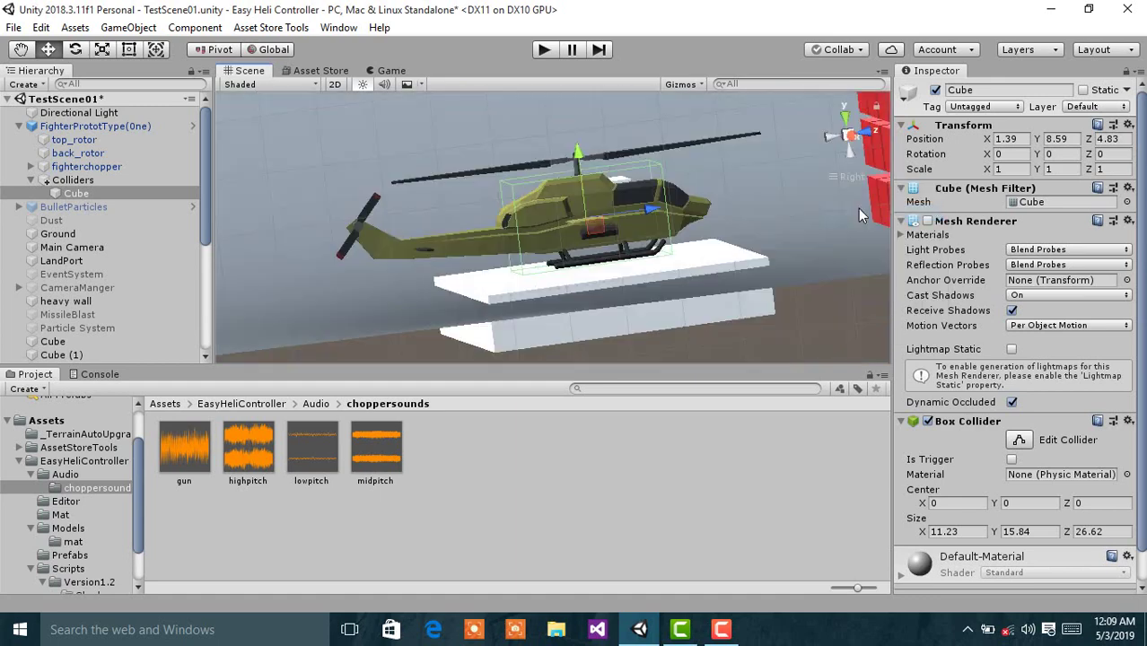
scroll(596, 265, "up", 5)
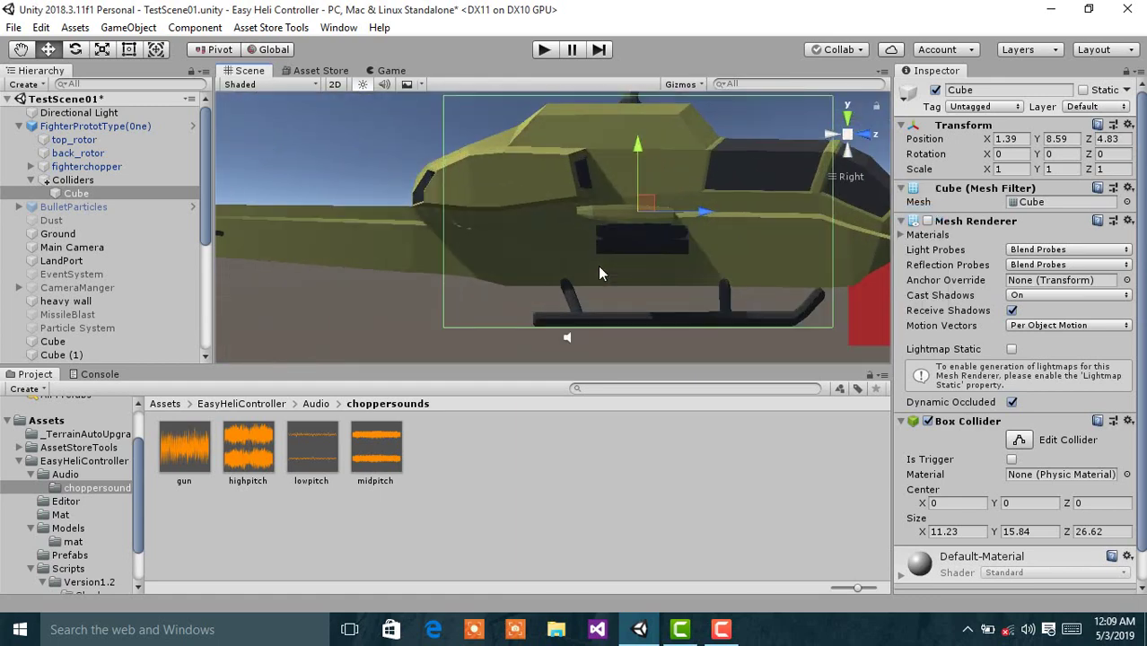
middle_click_drag(626, 268, 358, 264)
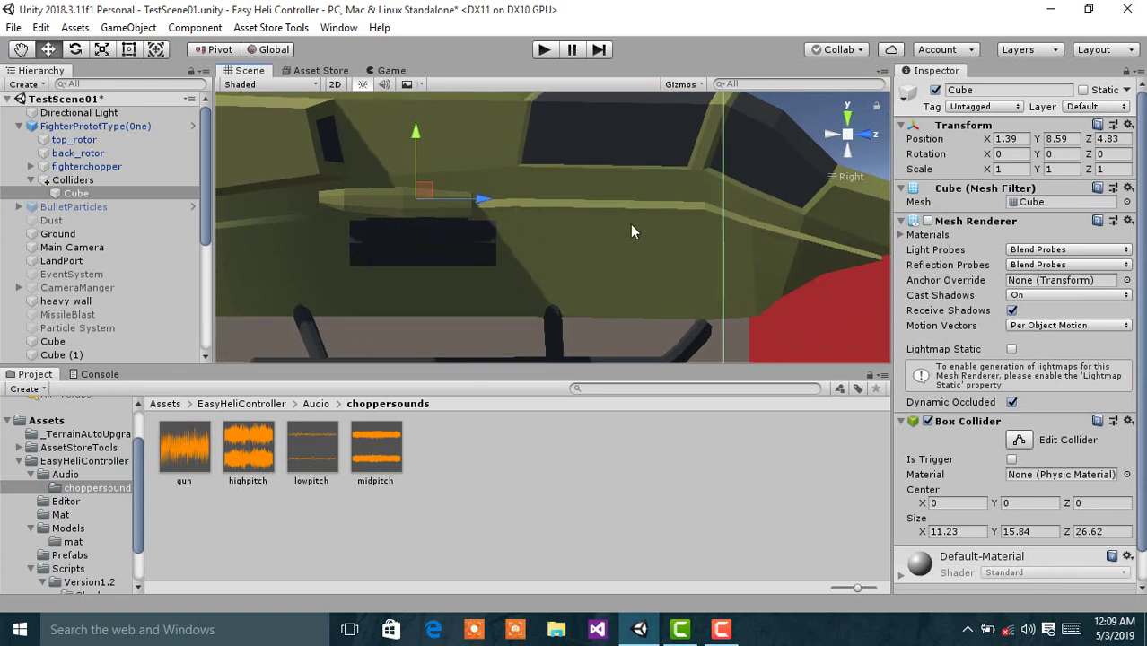
middle_click_drag(630, 224, 605, 224)
scroll(634, 215, "down", 2)
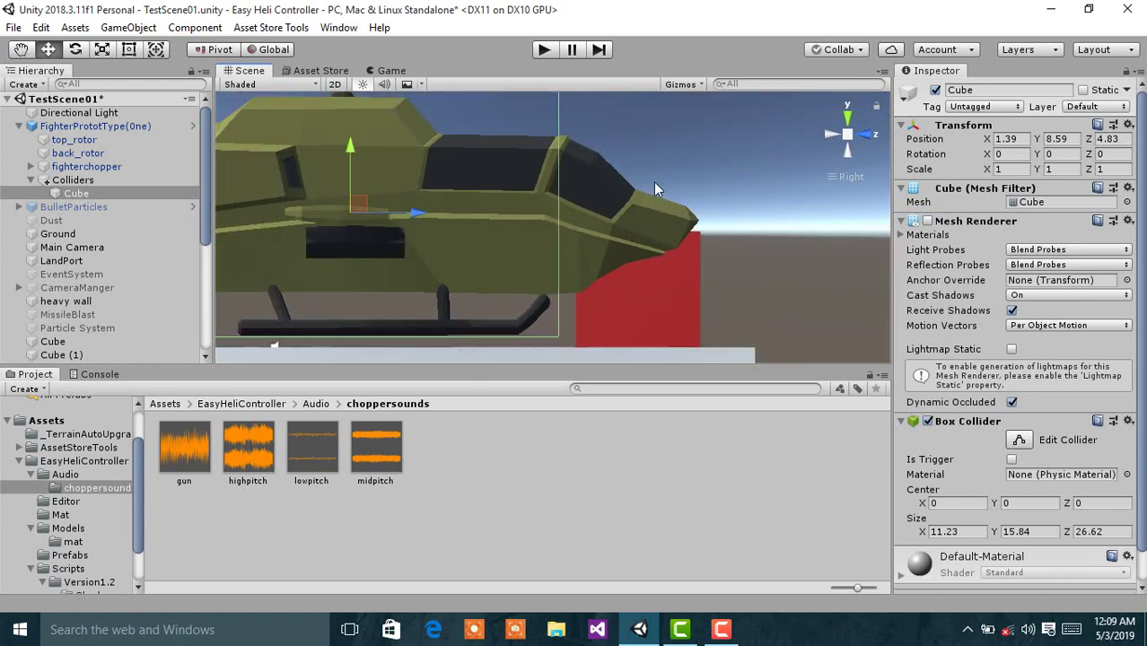
left_click(136, 182)
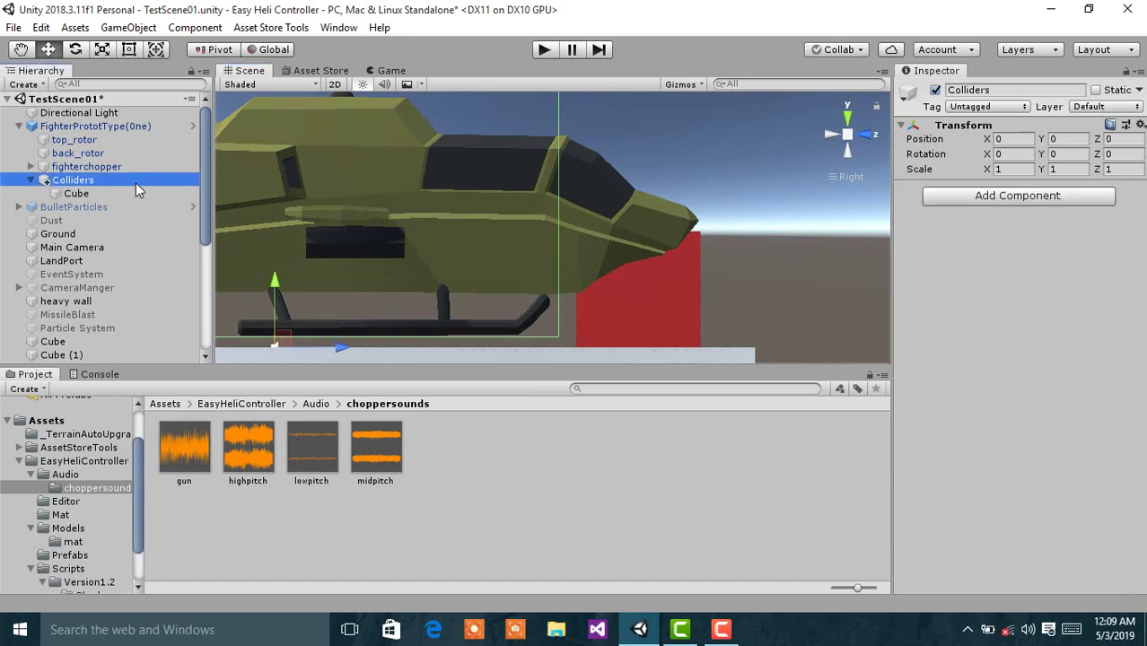
Add a Sphere under Colliders, disable its Mesh Renderer, and move it to the helicopter's nose.
right_click(135, 182)
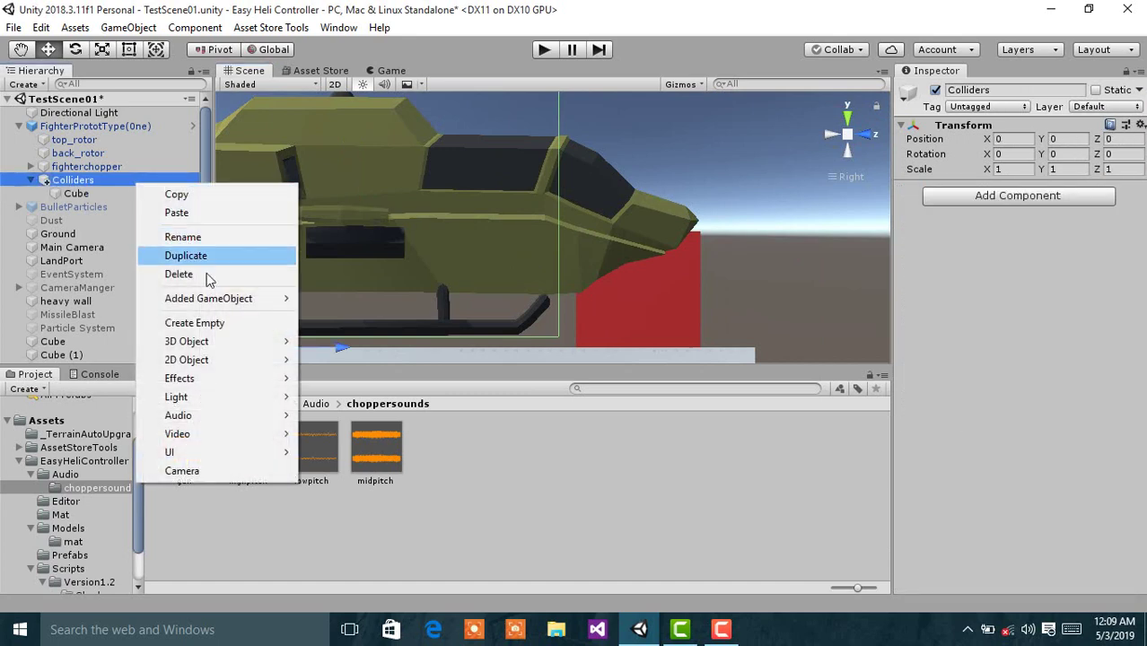
mouse_move(256, 340)
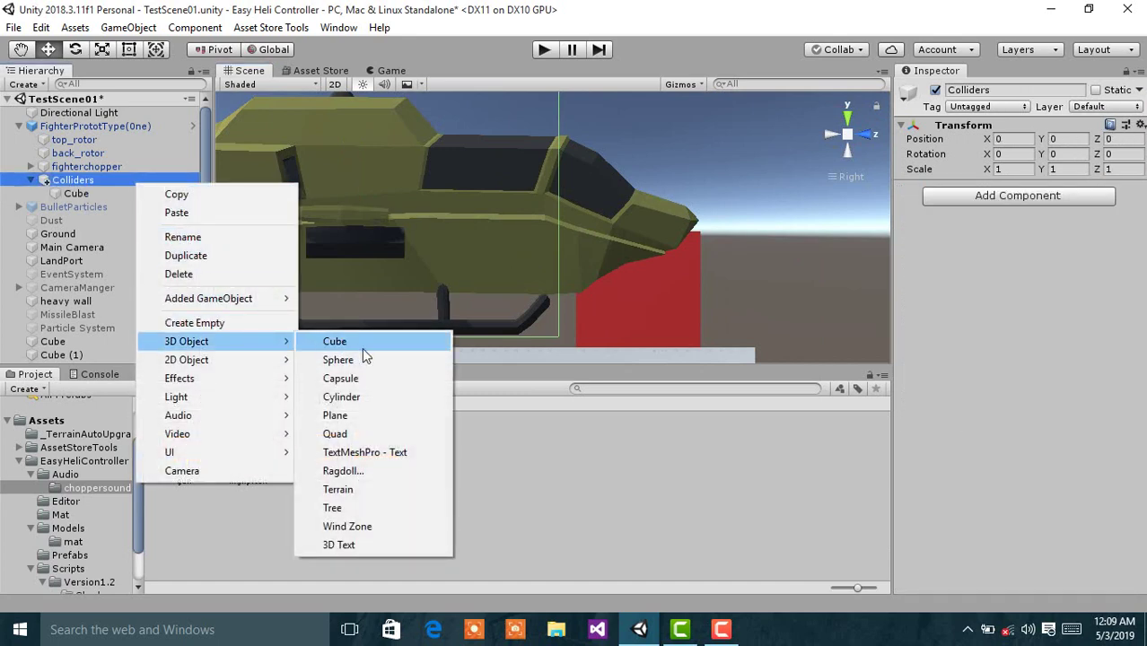
left_click(388, 361)
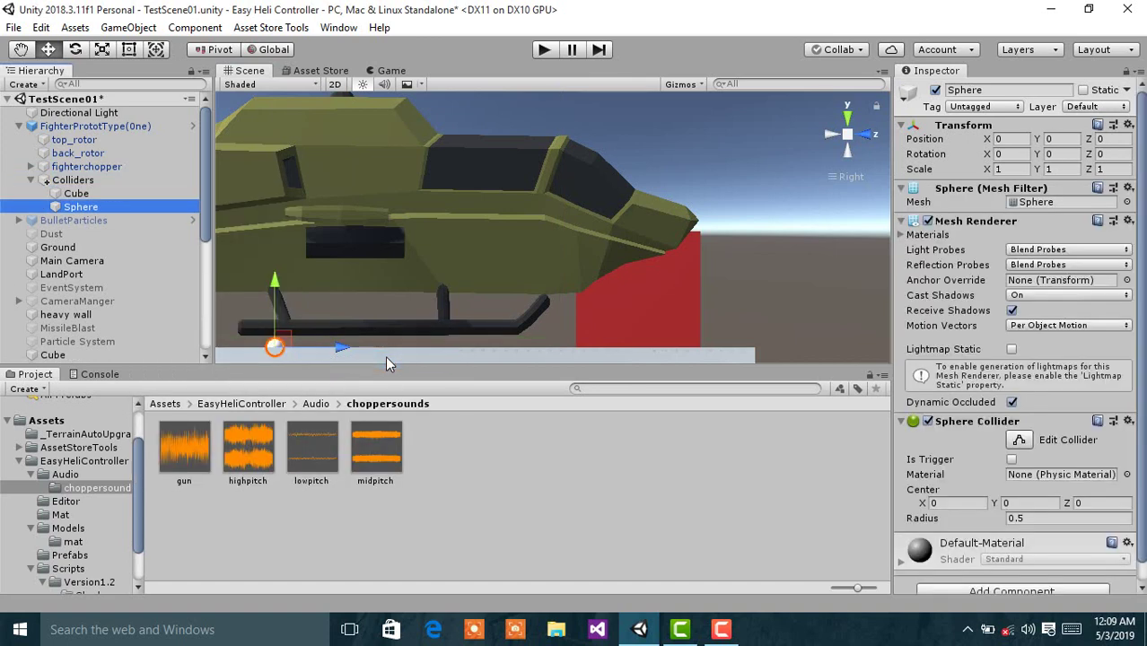
left_click(928, 221)
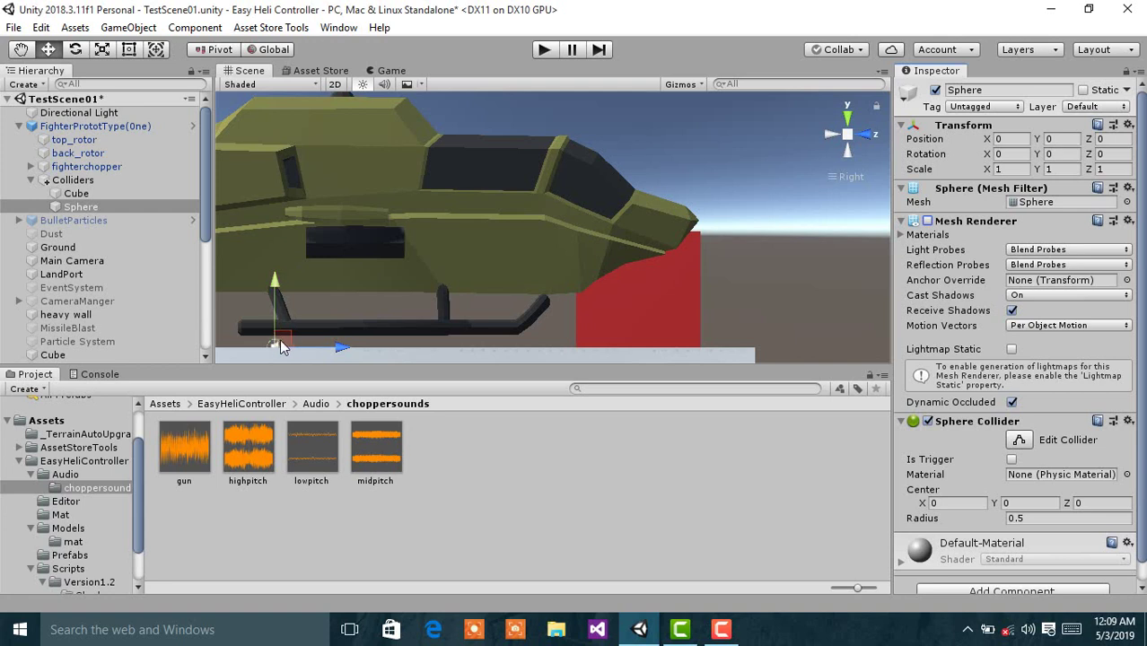
left_click_drag(280, 345, 645, 227)
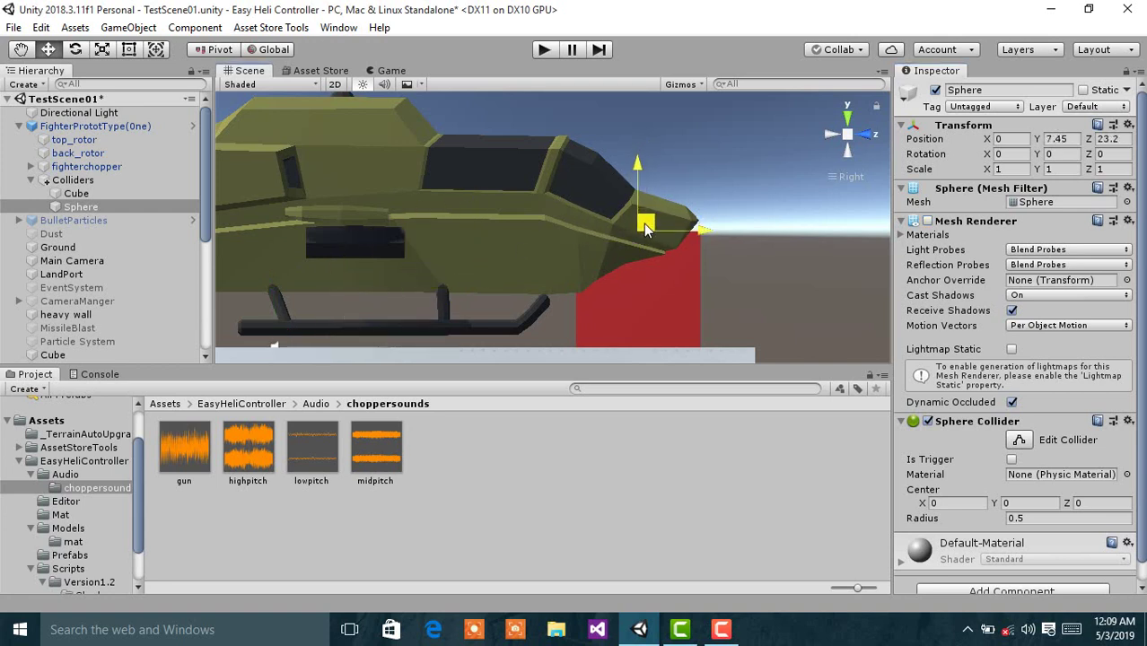
Set the Sphere Collider radius to 3.08 and center it on the nose in Top view.
scroll(978, 458, "down", 1)
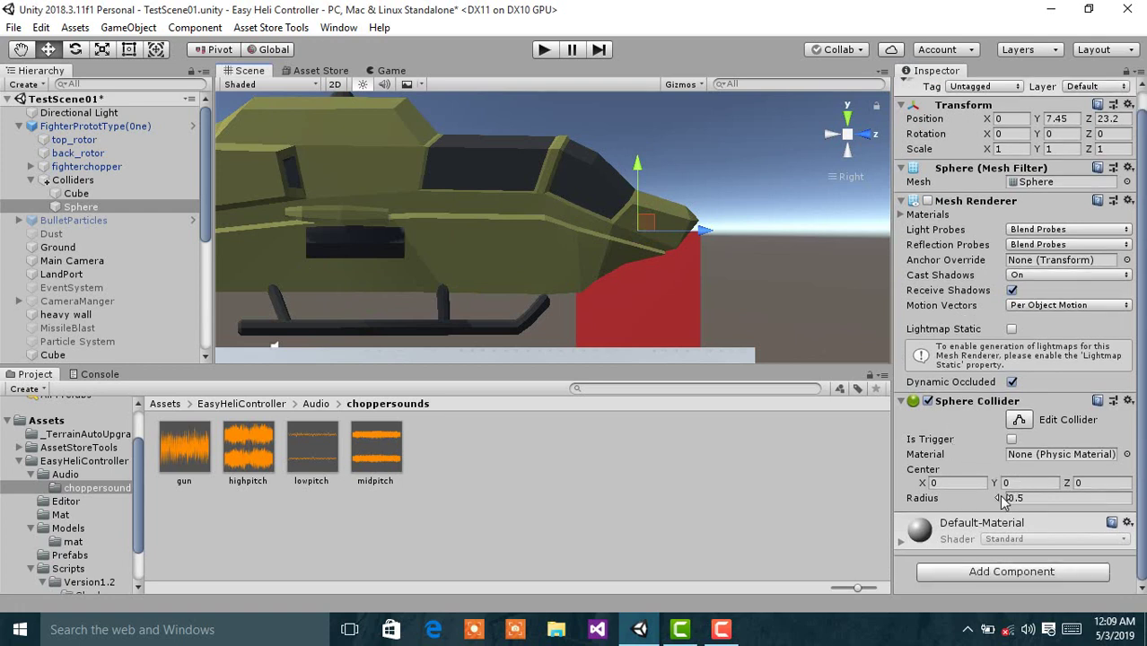
left_click_drag(1003, 500, 1031, 493)
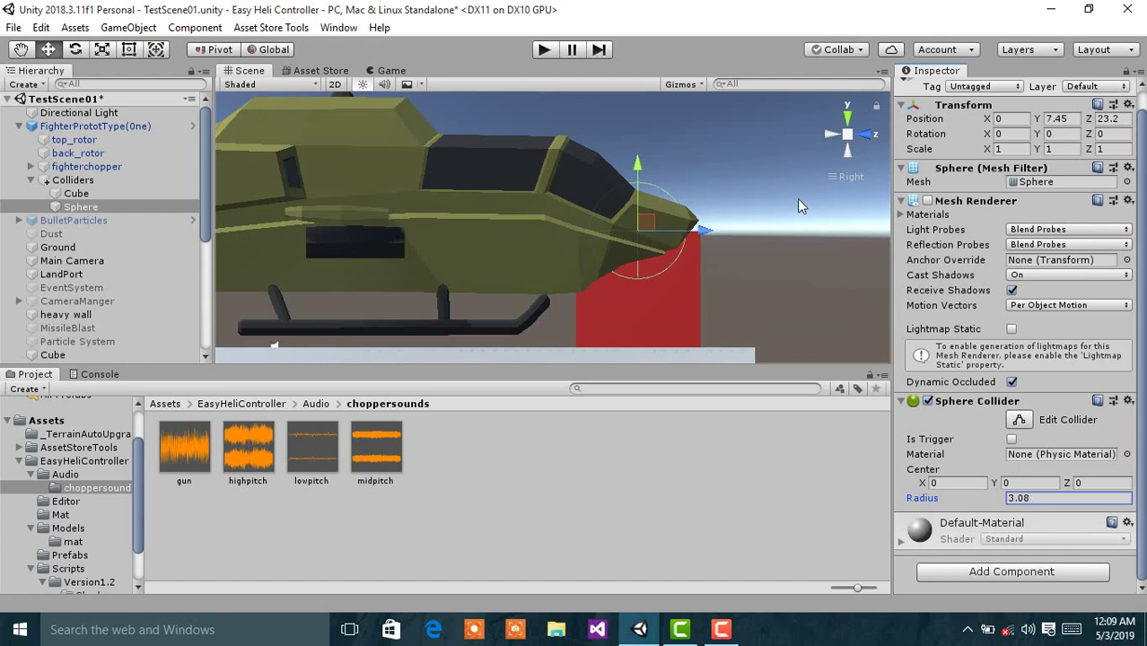
right_click(832, 177)
left_click(851, 231)
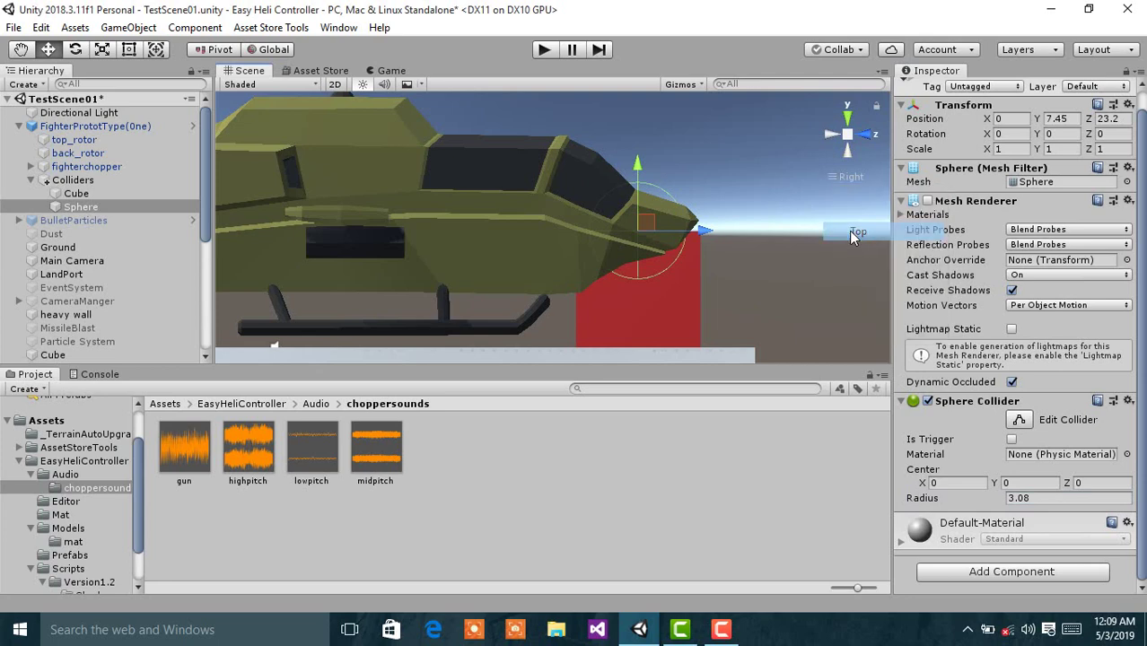
left_click_drag(623, 168, 634, 172)
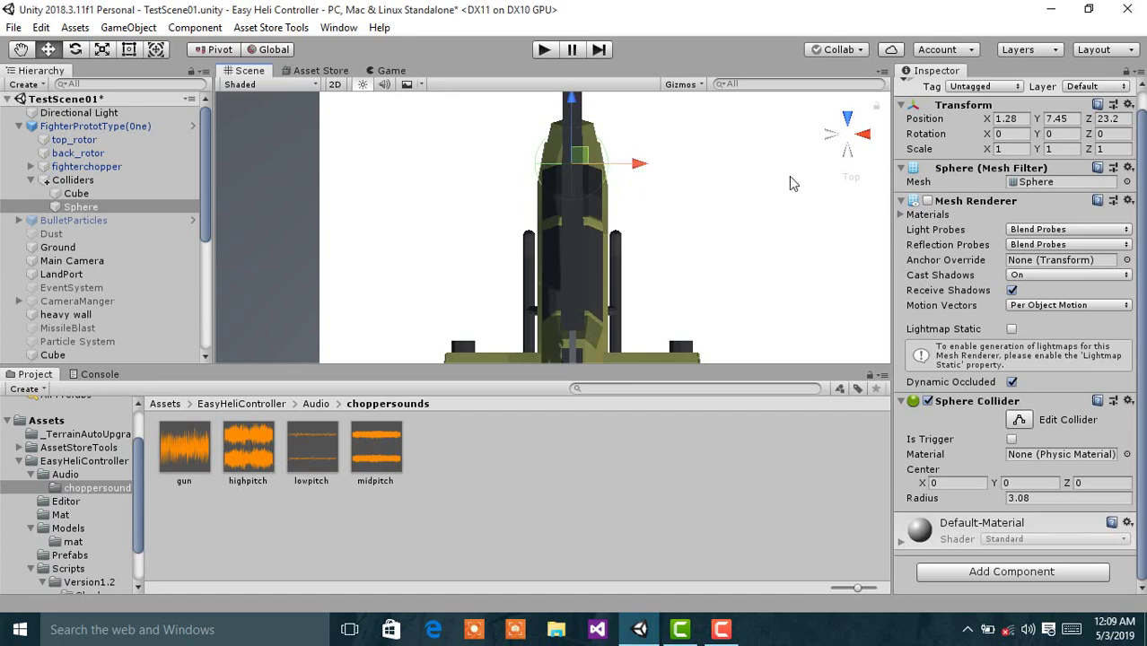
Review the sphere's placement from the side view and reselect the Colliders group.
right_click(850, 178)
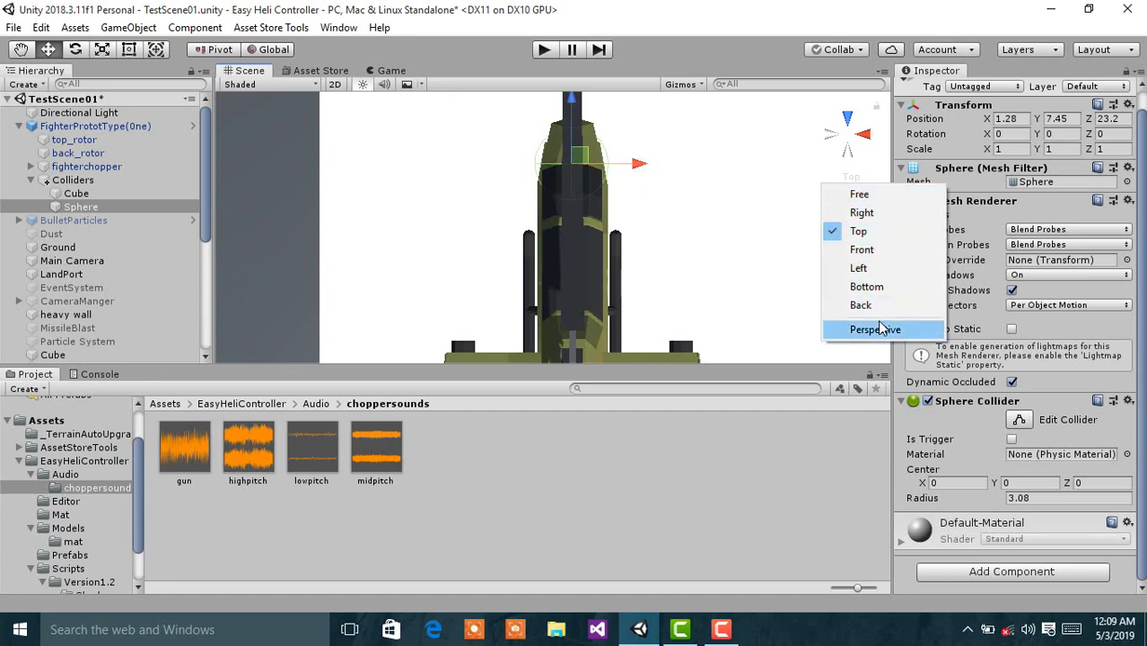
left_click(852, 213)
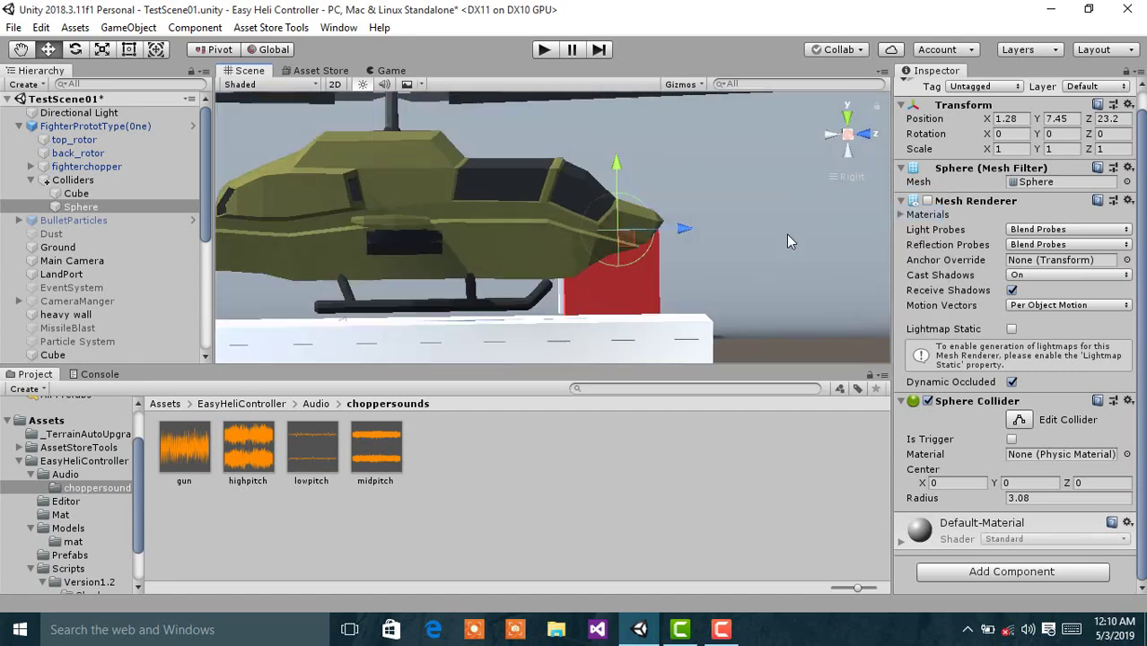
scroll(877, 267, "up", 5)
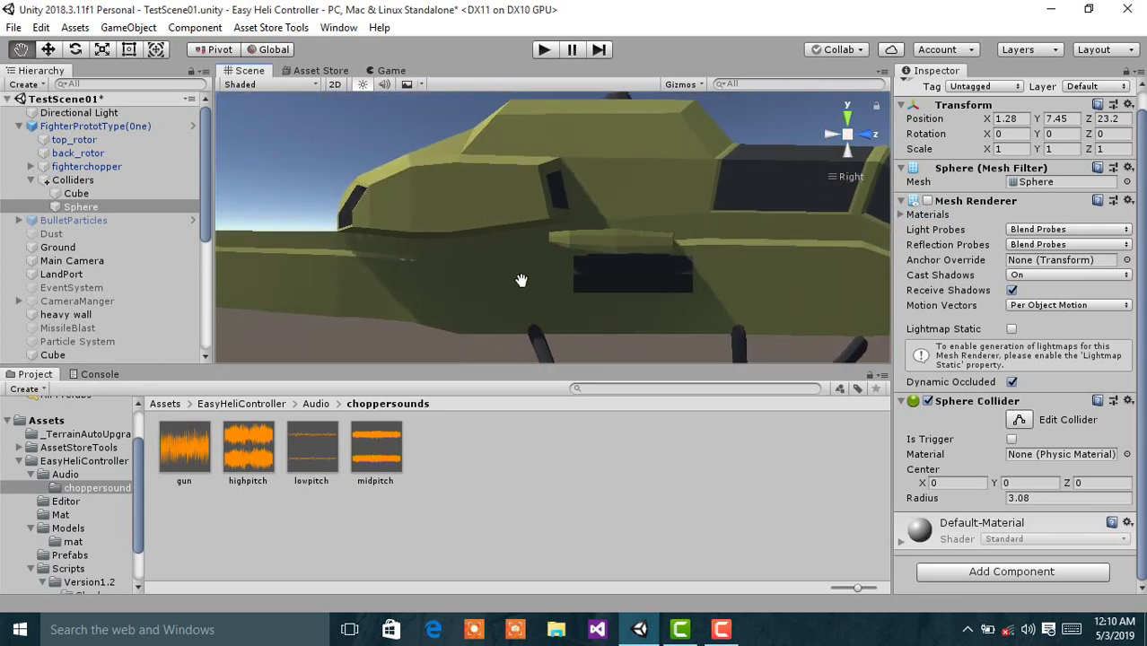
middle_click_drag(522, 277, 546, 280)
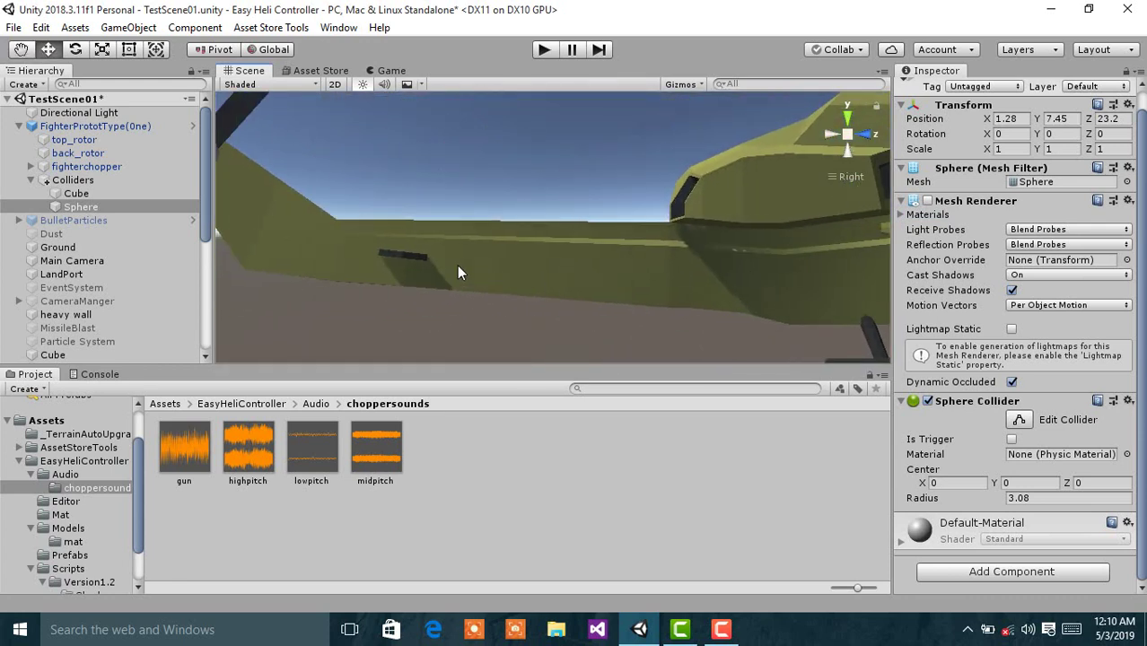
scroll(301, 233, "down", 5)
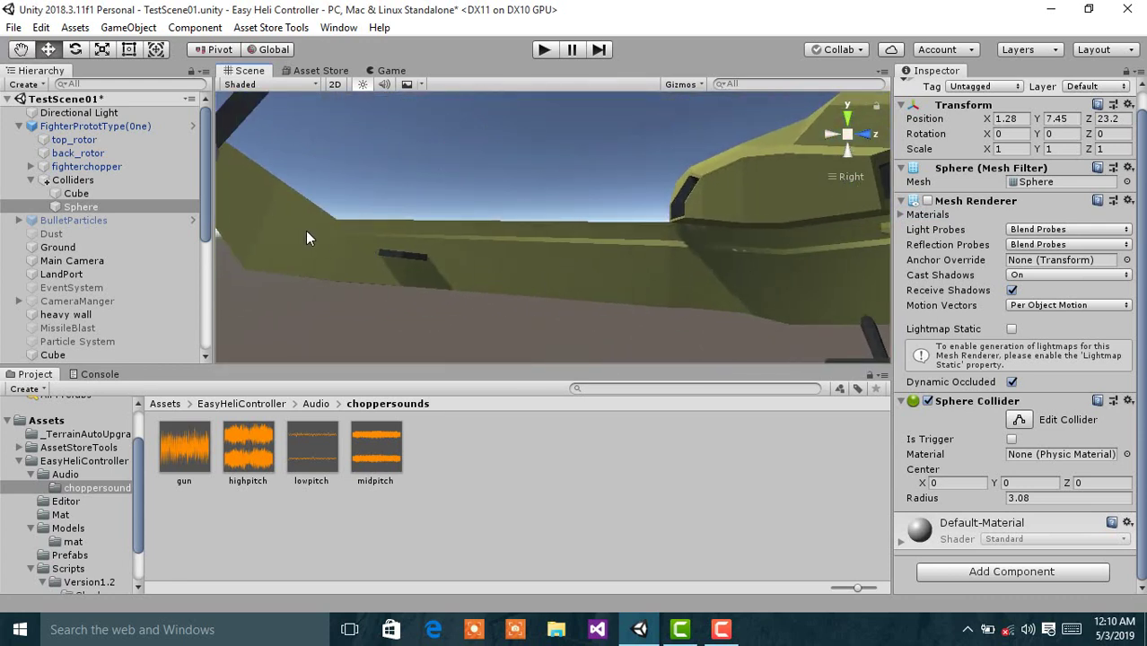
left_click(107, 183)
Add a Capsule under Colliders, disable its Mesh Renderer, and move it into the tail boom.
right_click(115, 177)
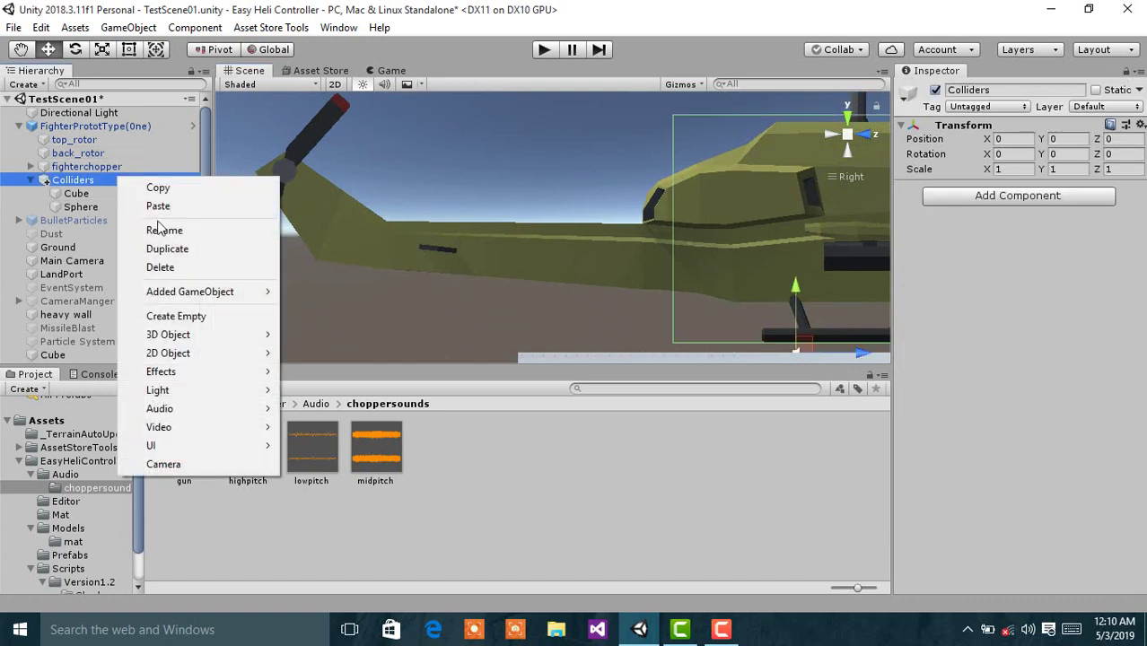
mouse_move(212, 334)
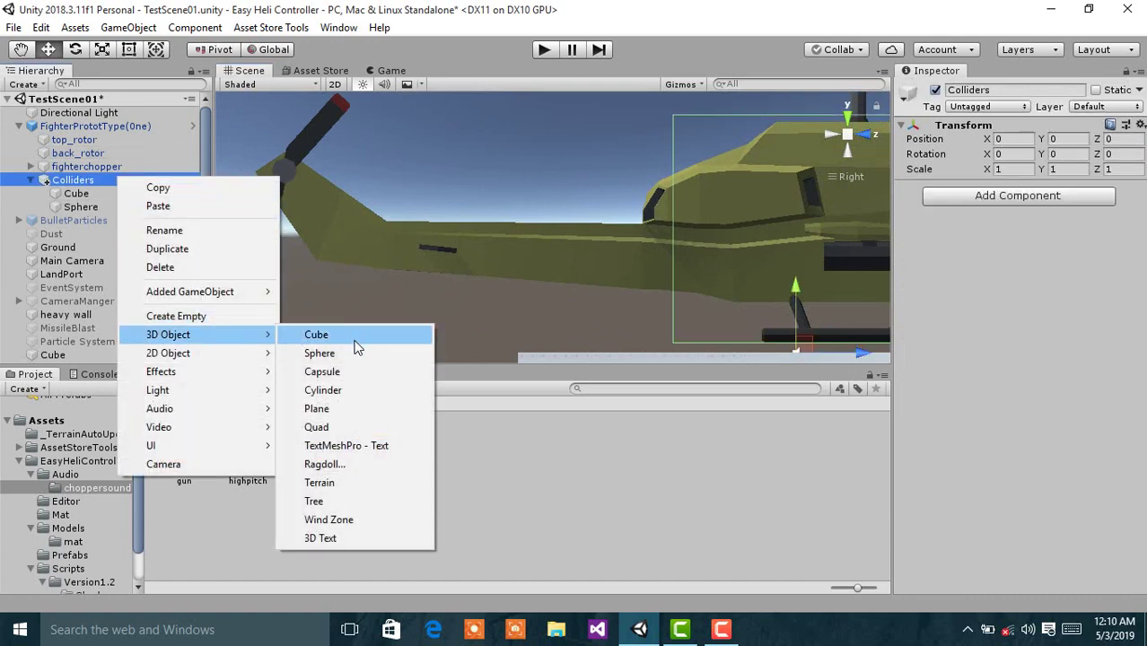
left_click(370, 374)
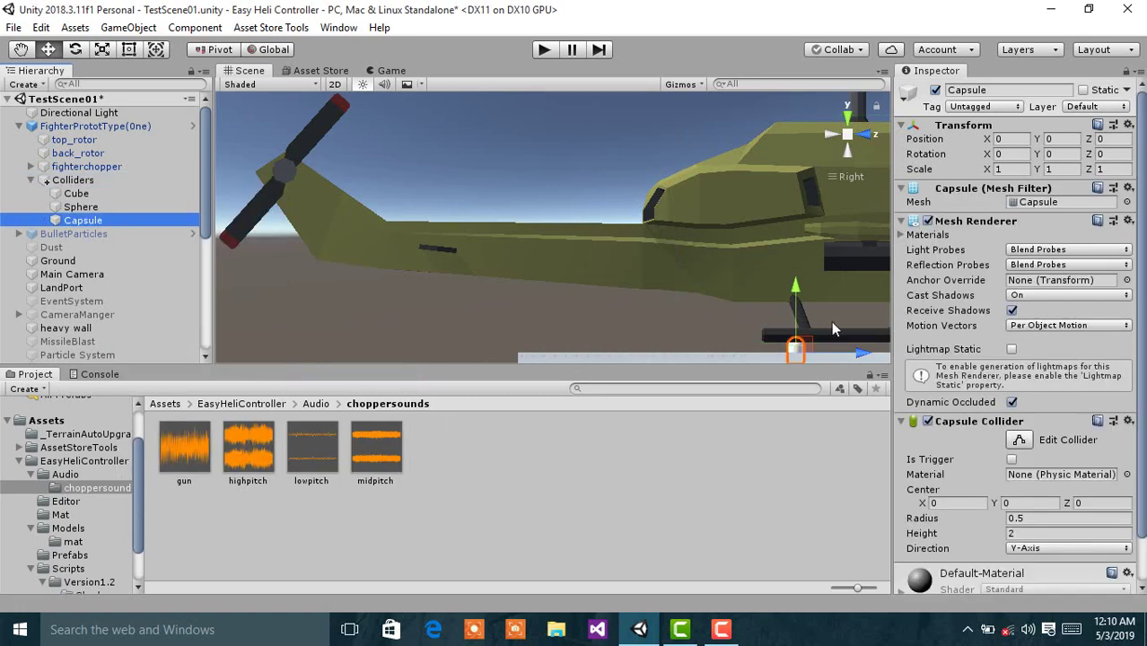
left_click(928, 221)
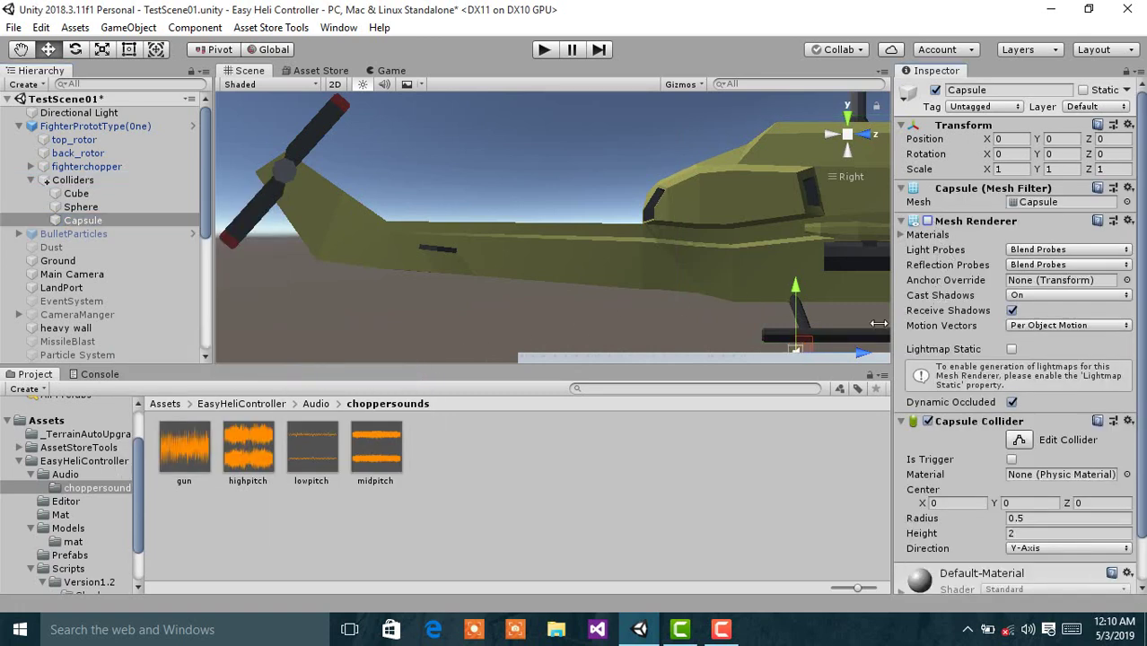
left_click_drag(783, 348, 530, 243)
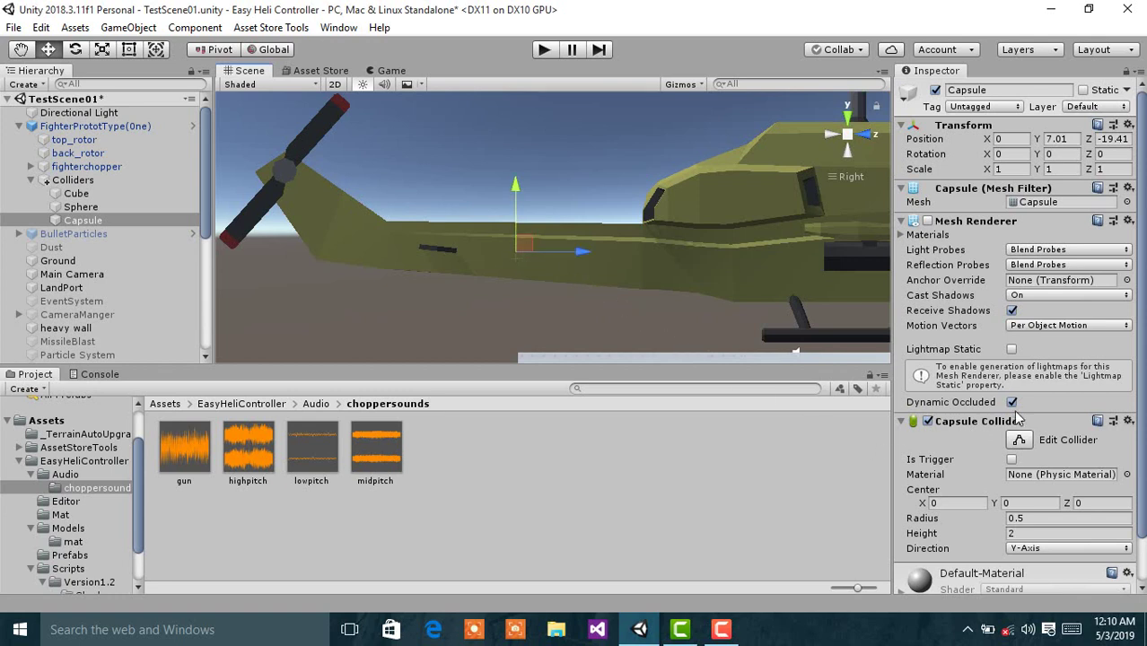
Give the Capsule Collider Z-Axis direction, radius 2.15 and height 28.83.
scroll(1019, 413, "down", 2)
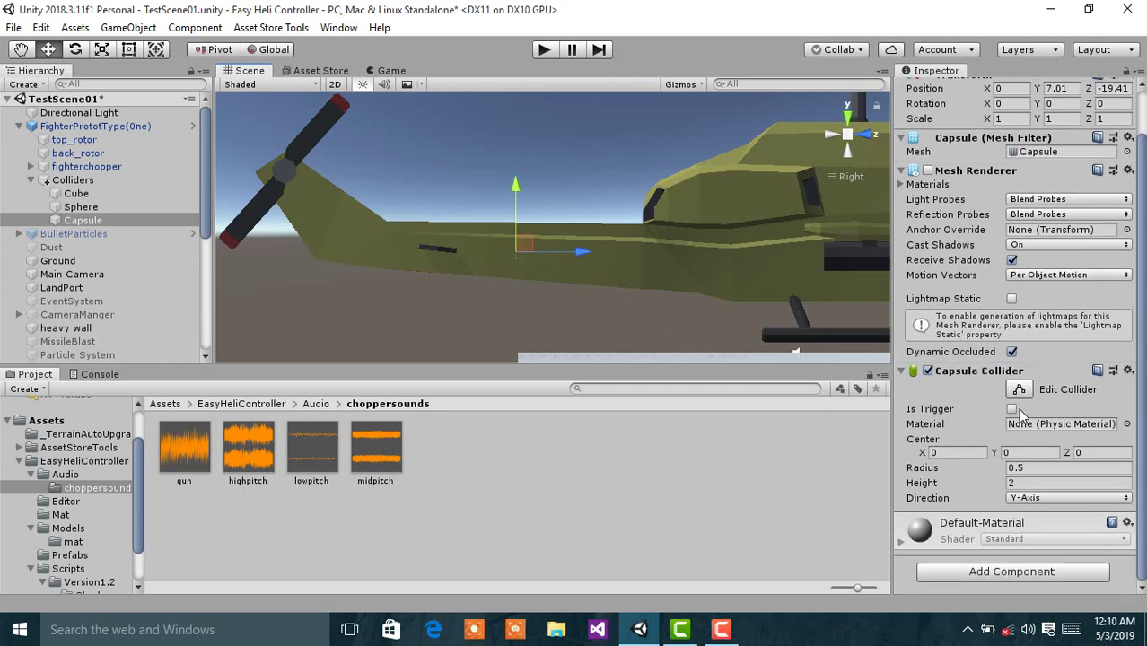
left_click(1021, 498)
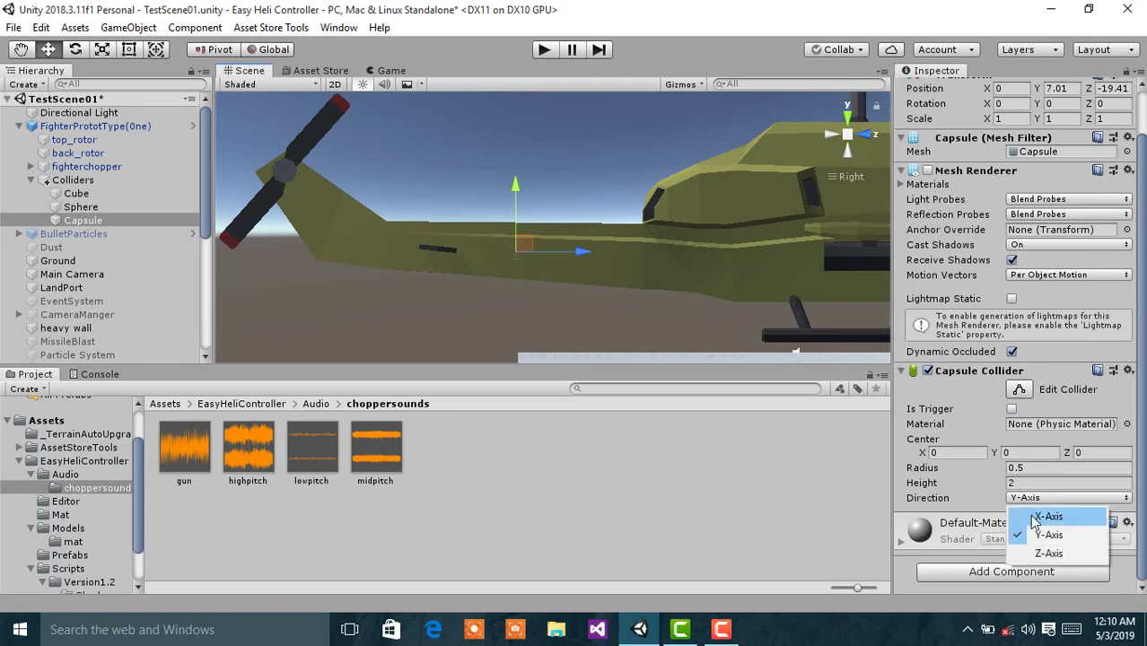
left_click(1050, 549)
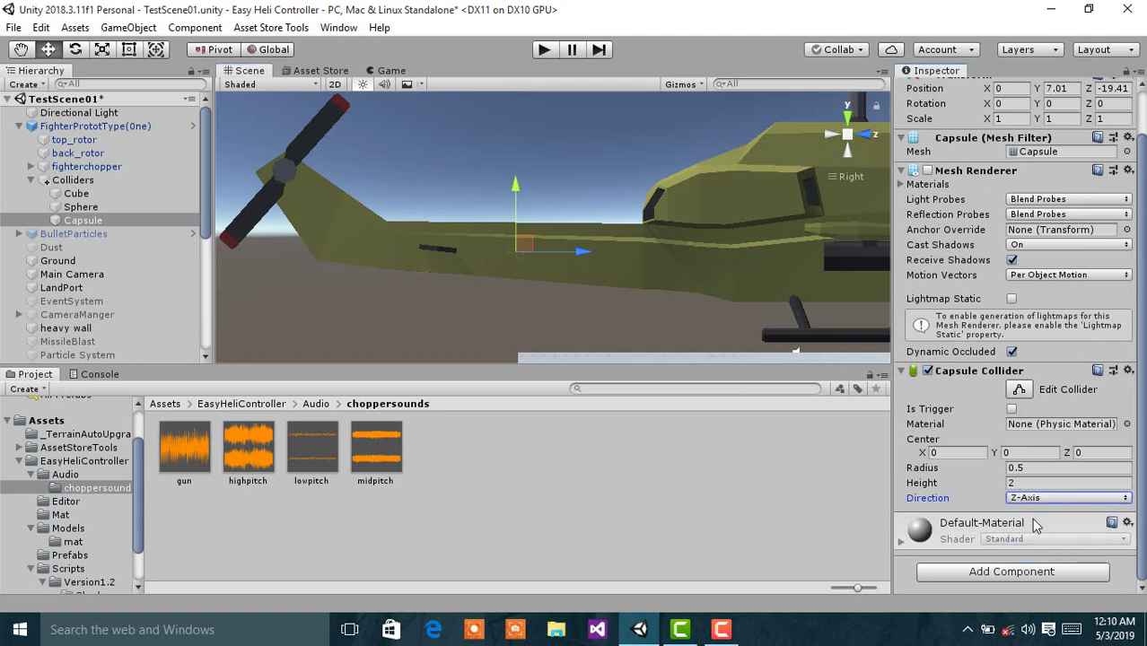
left_click(1012, 468)
left_click_drag(1013, 467, 624, 590)
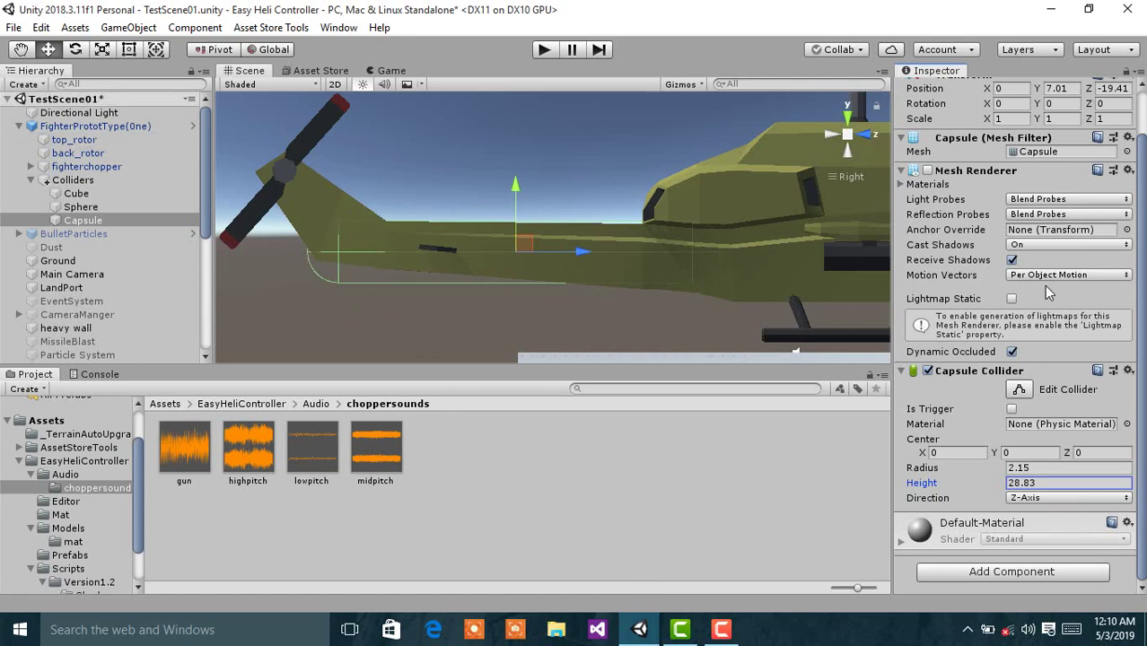
In Top view, move the Capsule collider to Position X 1.39 to line up with the tail boom.
right_click(852, 176)
left_click(860, 231)
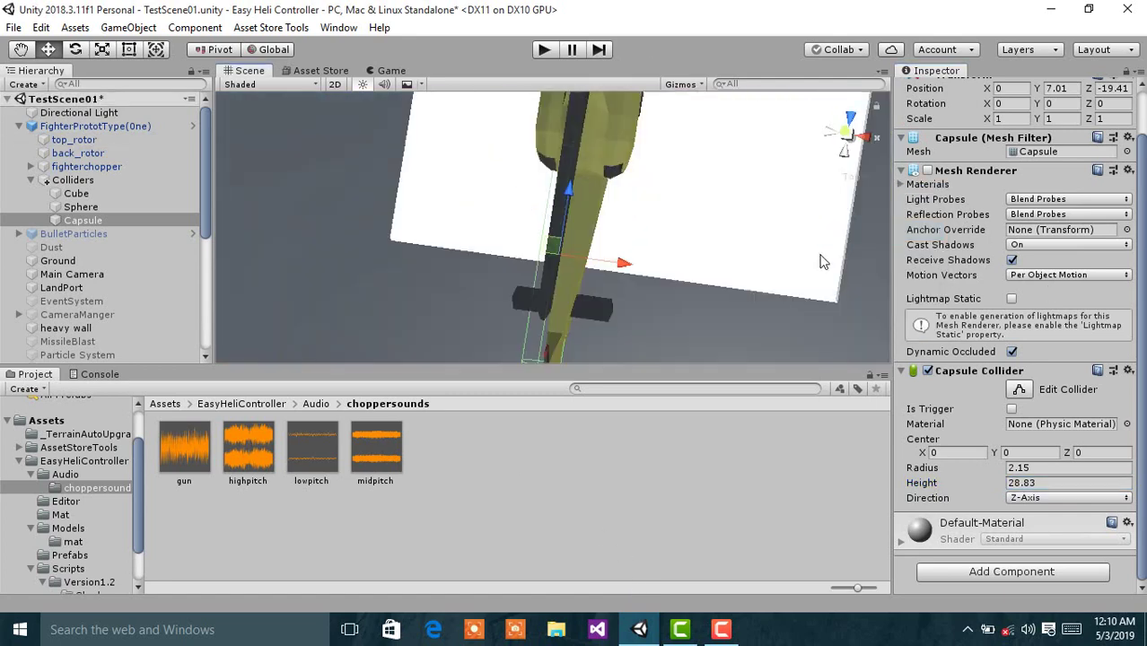
mouse_move(630, 252)
left_mouse_down()
mouse_move(653, 251)
mouse_move(639, 250)
left_mouse_up()
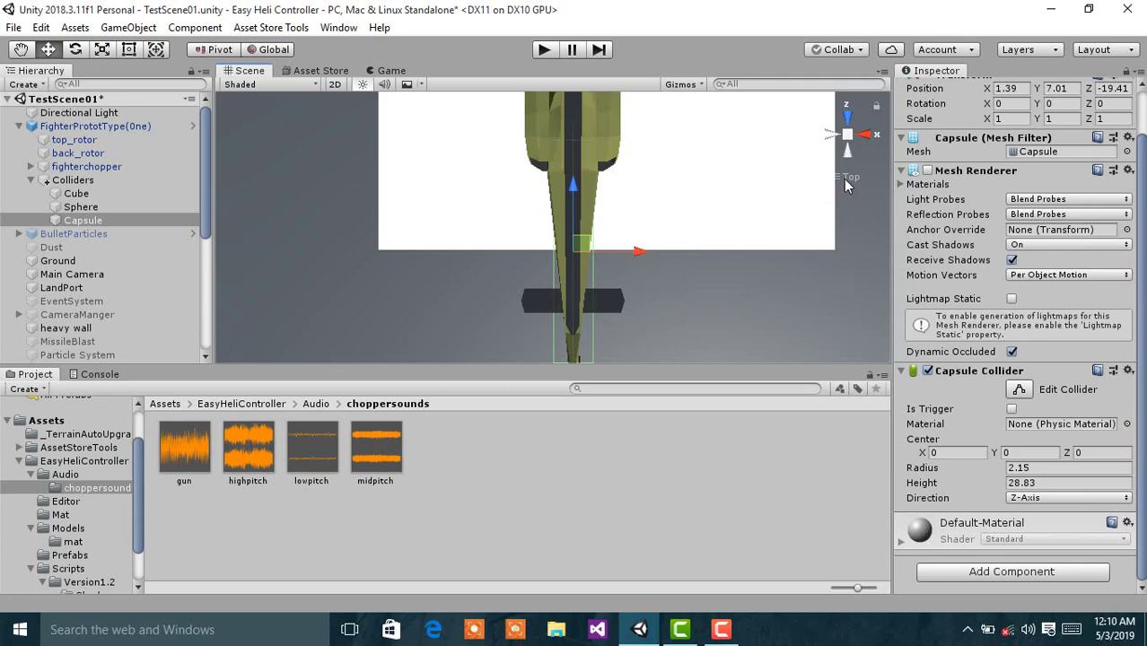
left_click_drag(848, 184, 574, 270, "alt")
left_click(62, 168)
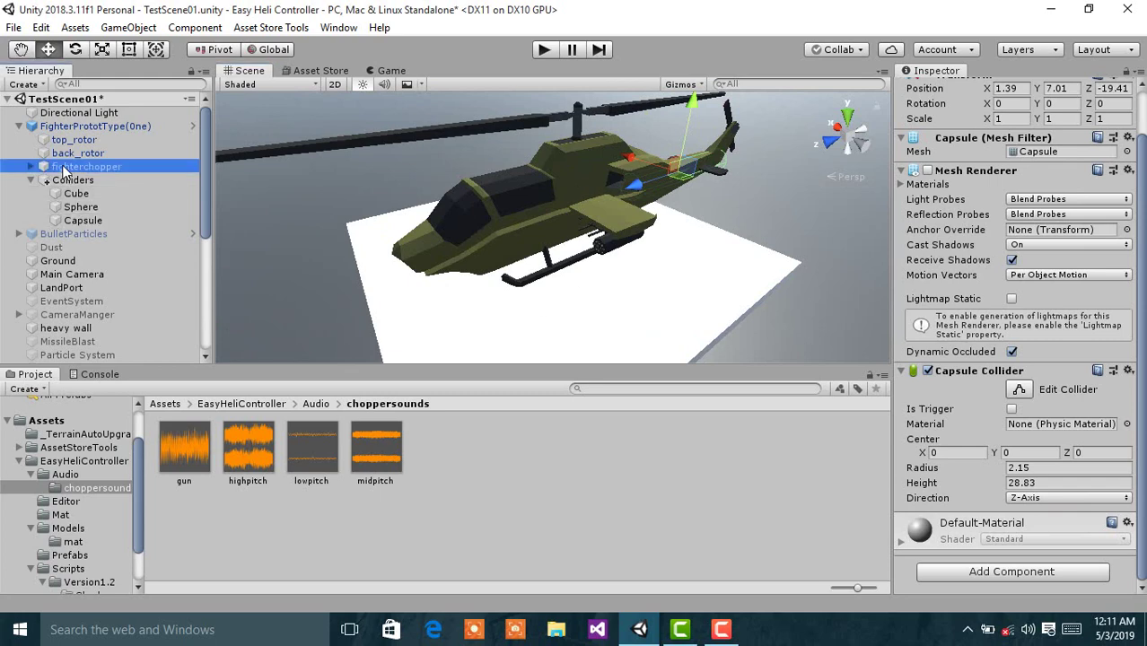
Review the back_rotor, top_rotor and FighterProtoType settings, then collapse the helicopter's children and deselect.
left_click(71, 154)
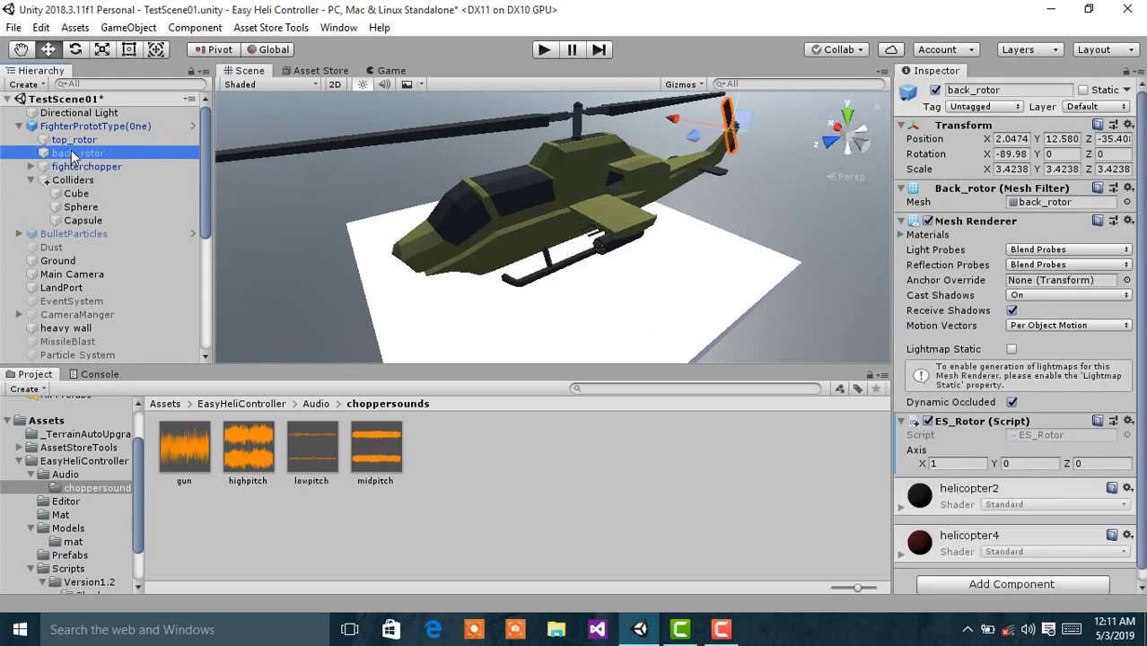
left_click(74, 142)
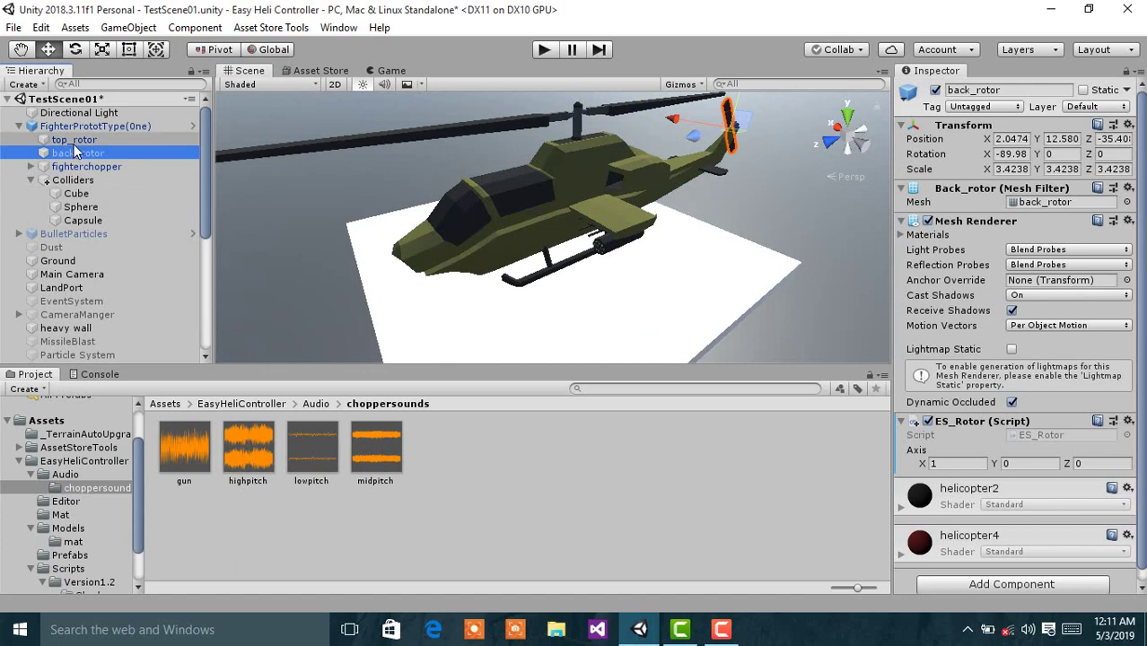
left_click(81, 128)
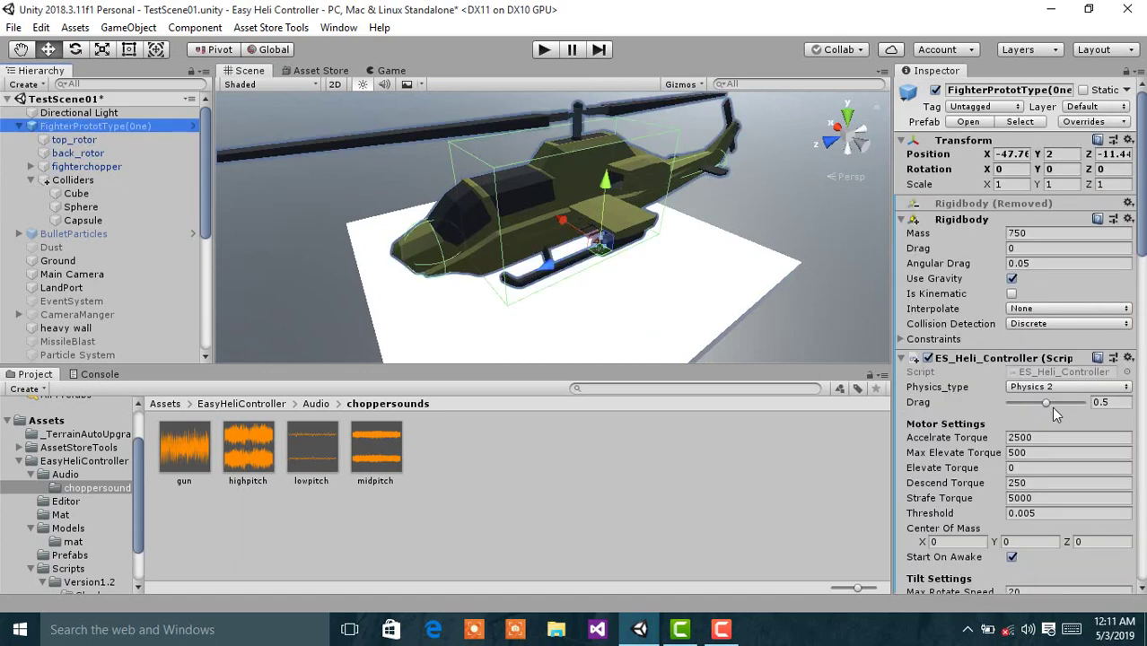
scroll(1055, 413, "down", 10)
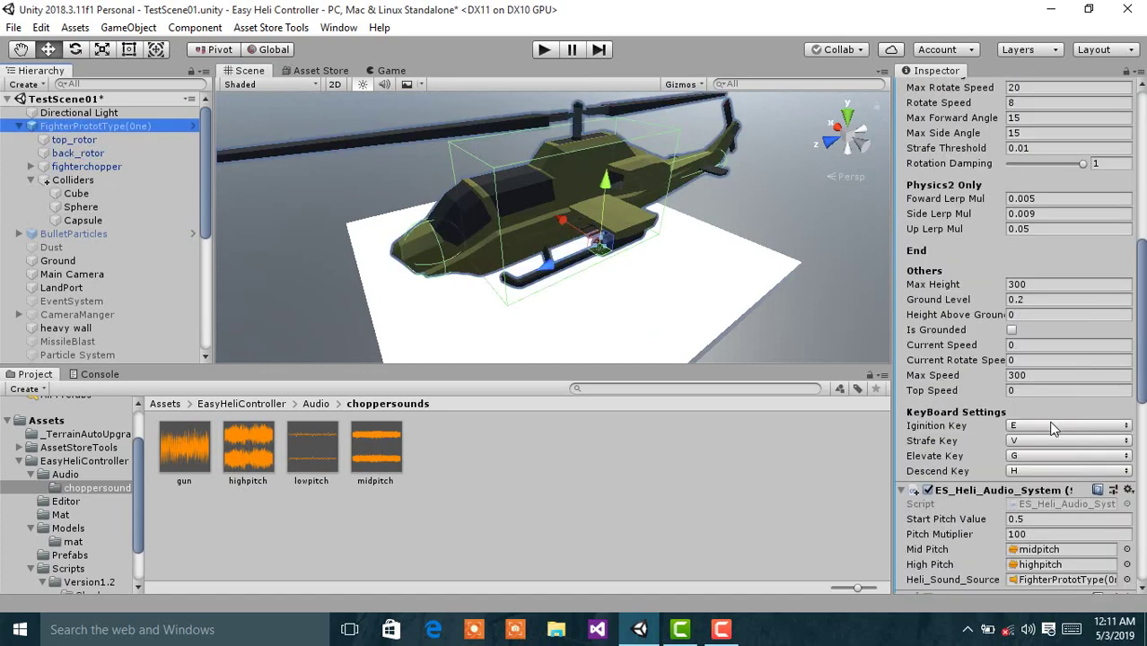
scroll(1054, 429, "down", 8)
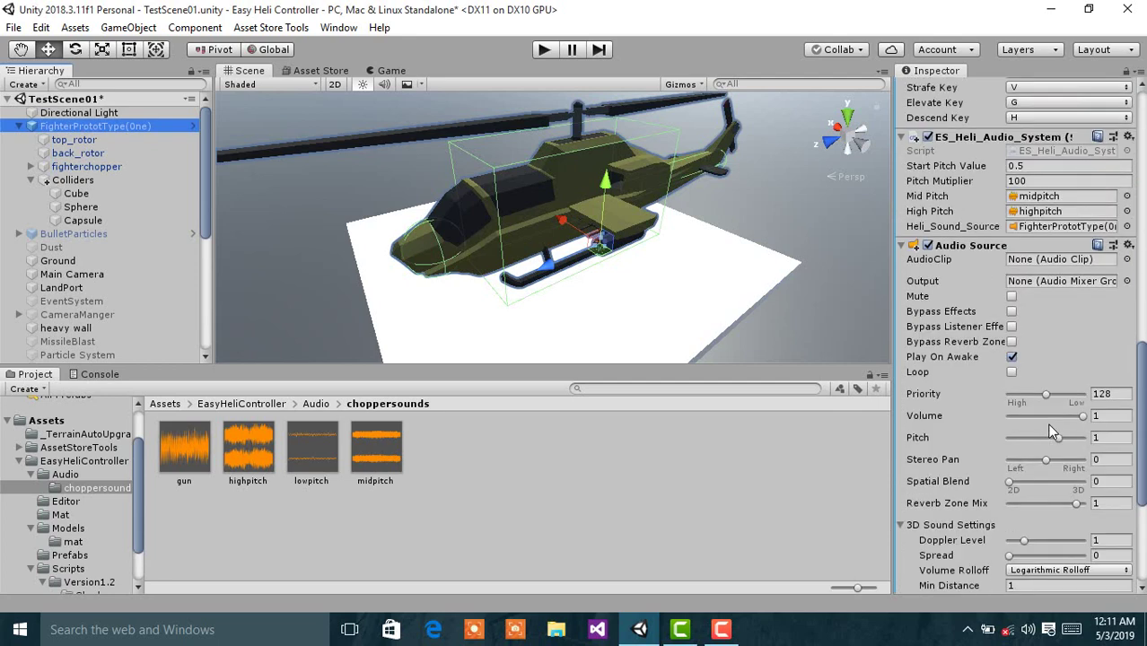
left_click_drag(653, 232, 517, 197, "alt")
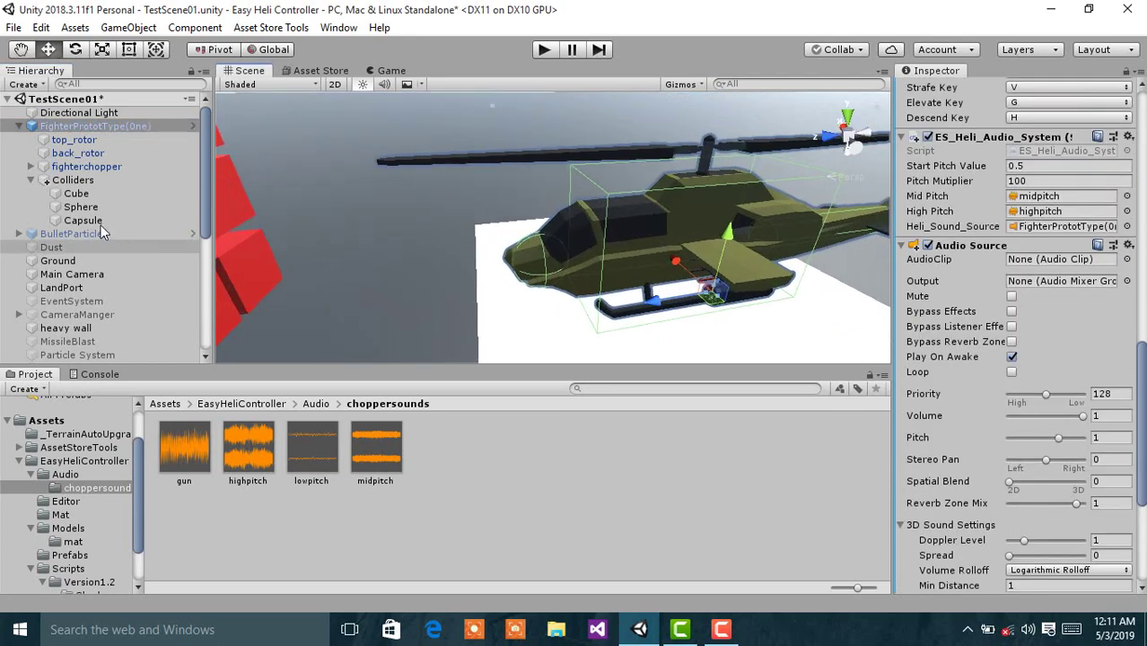
left_click(19, 127)
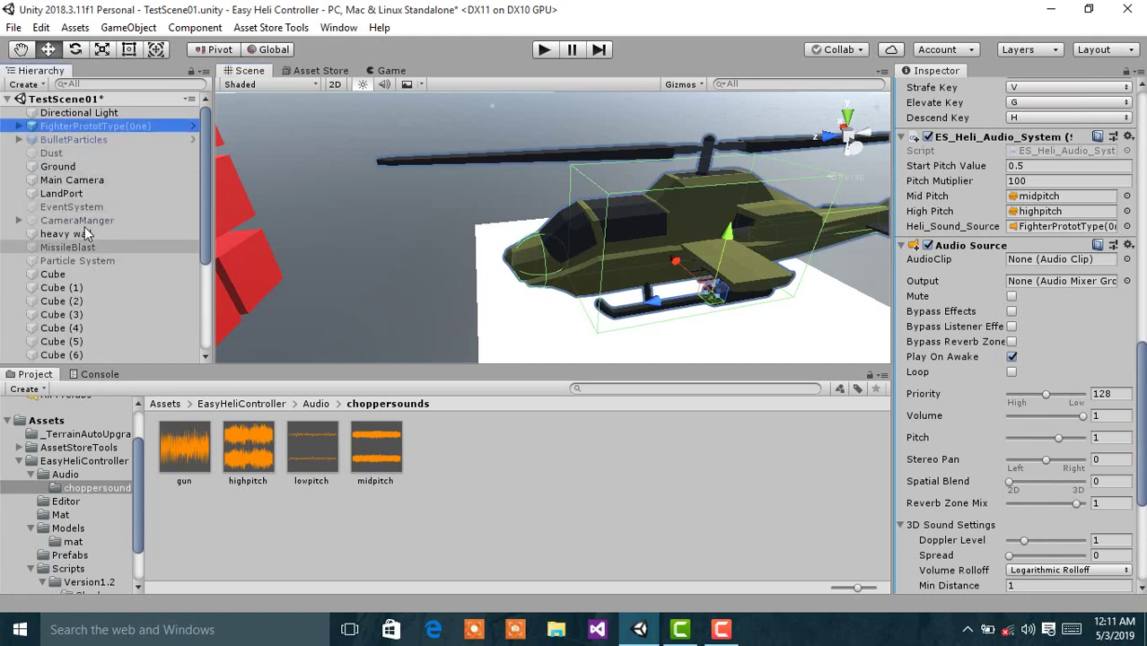
left_click(667, 443)
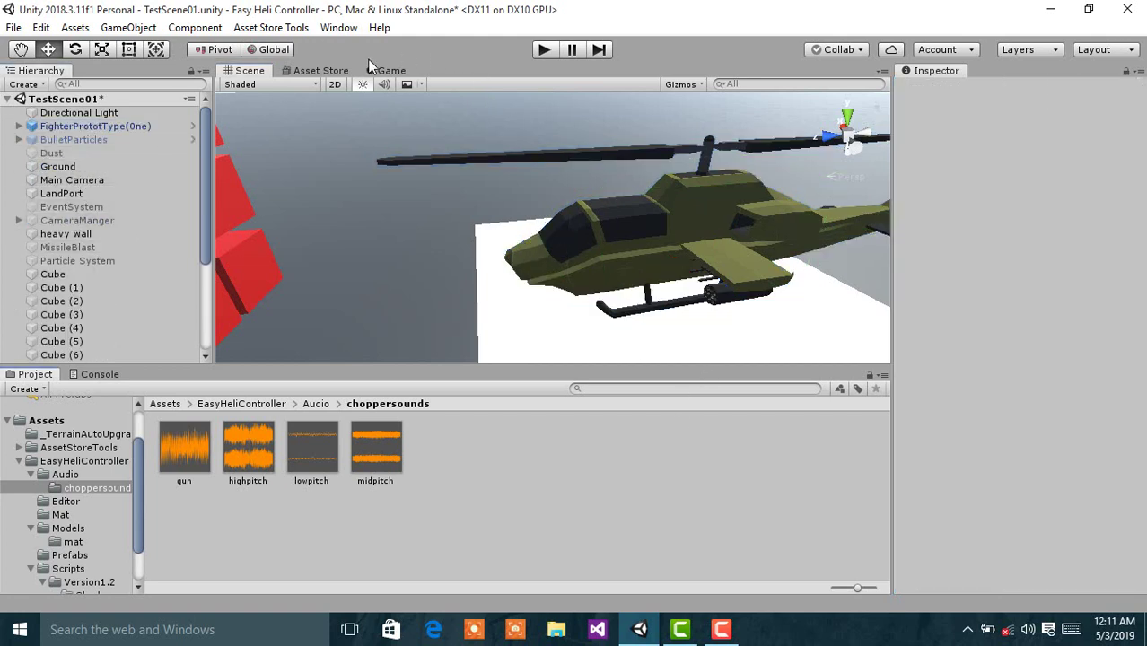
Dock the Game view beside the Scene view, then run and stop a helicopter test play.
left_click_drag(380, 70, 812, 179)
left_click(544, 50)
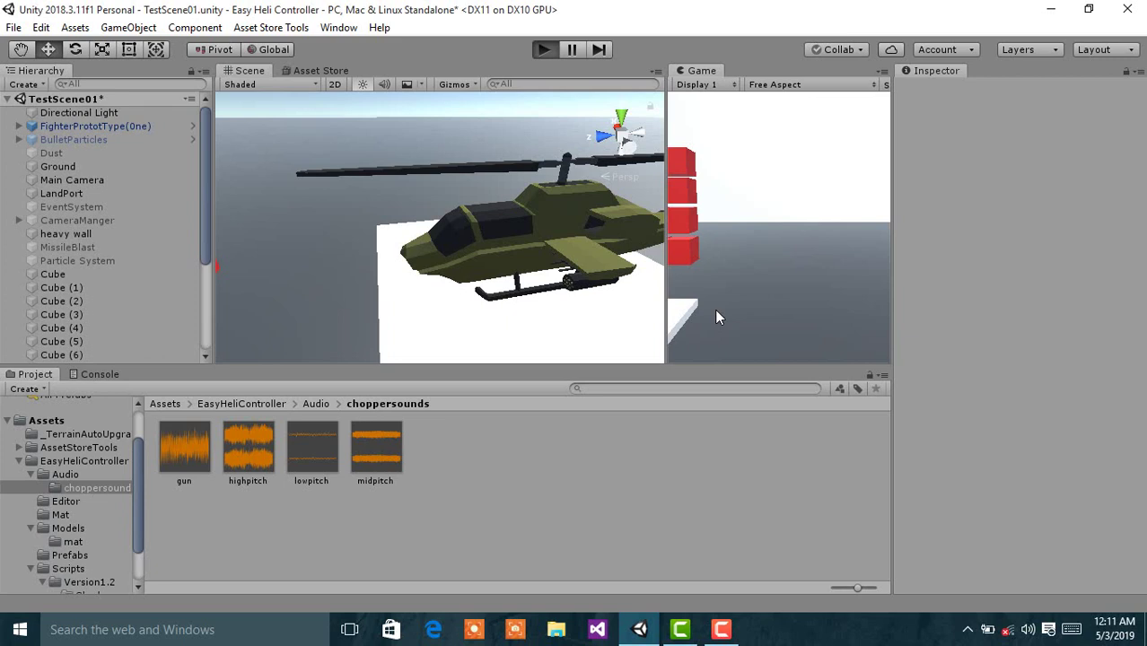
key("ctrl+p")
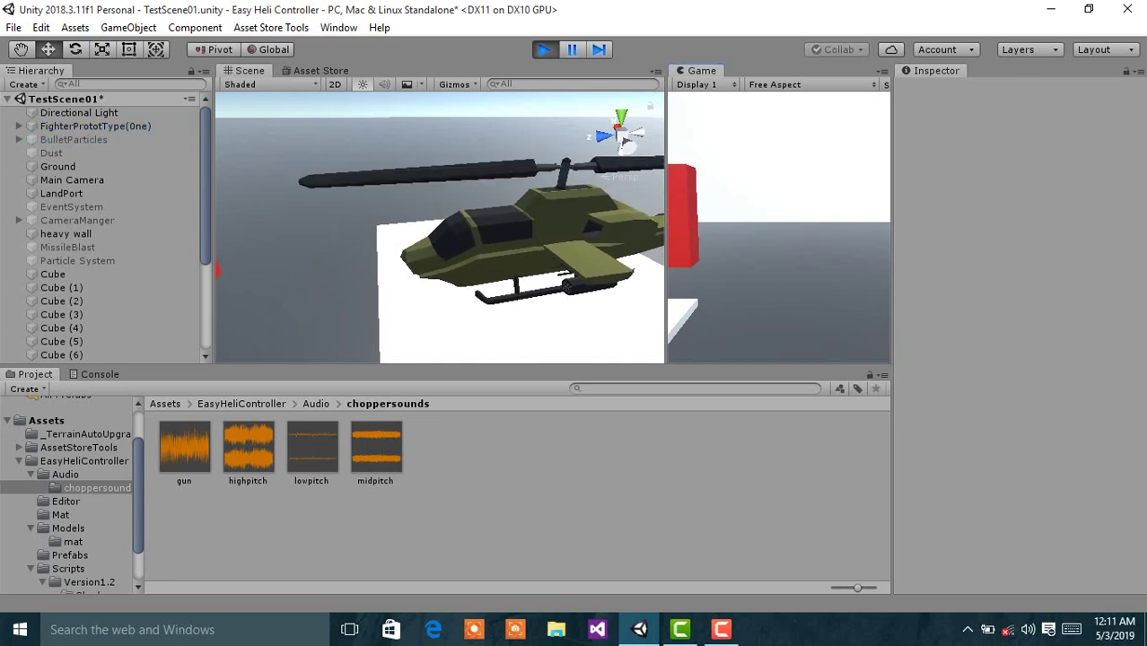
left_click_drag(541, 208, 605, 213, "alt")
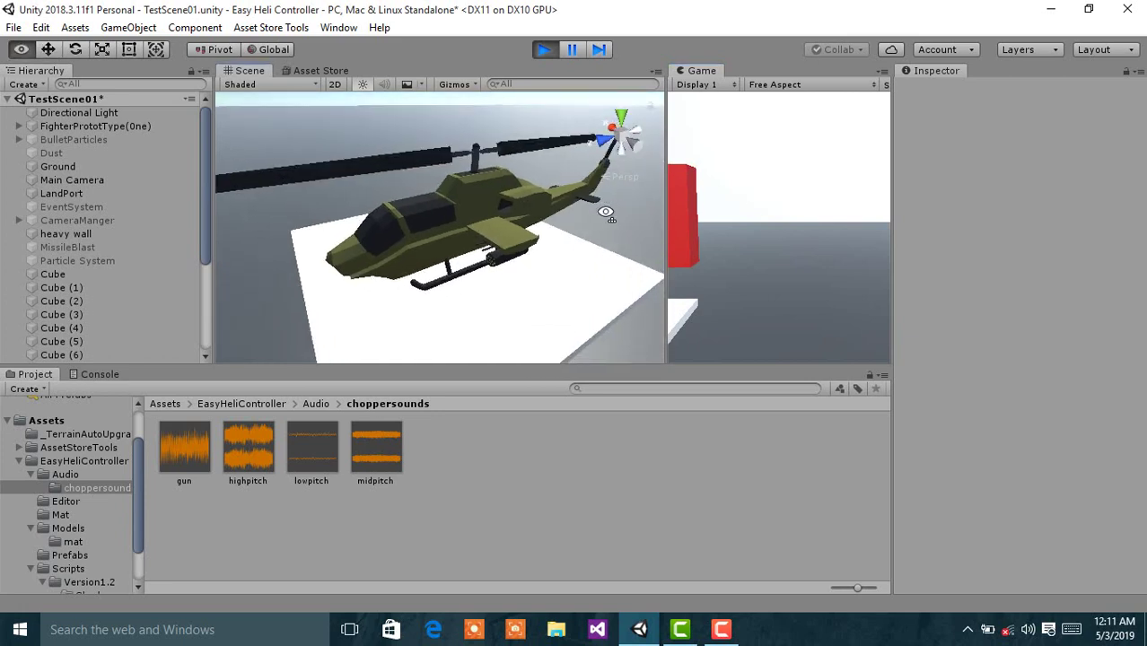
left_click_drag(467, 206, 537, 251, "alt")
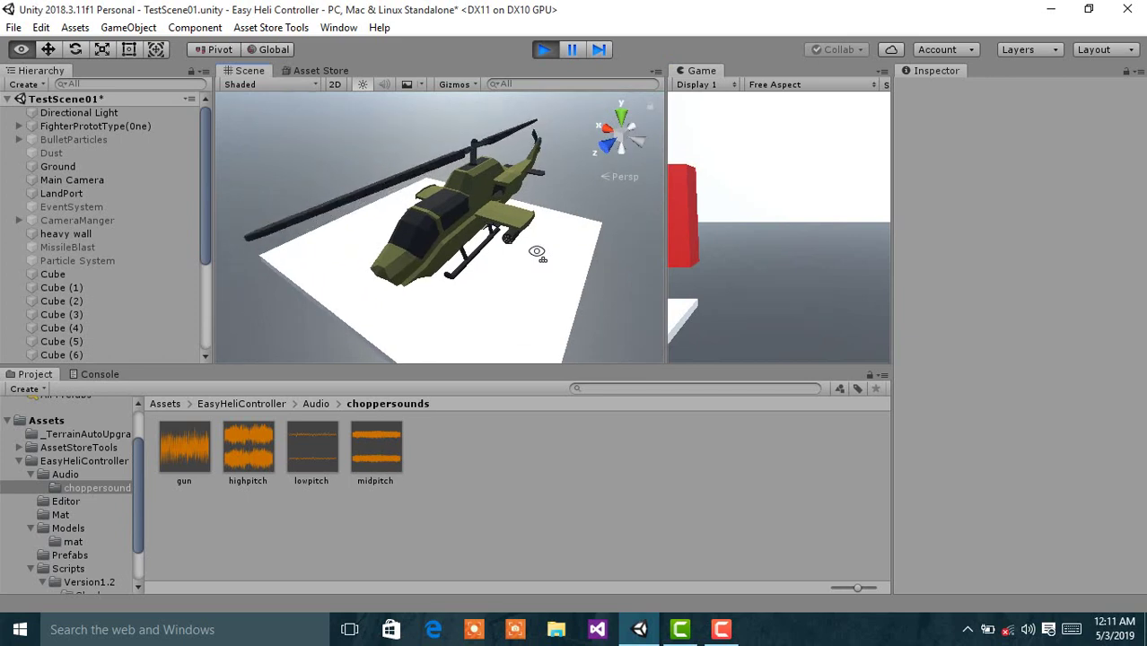
left_click(544, 51)
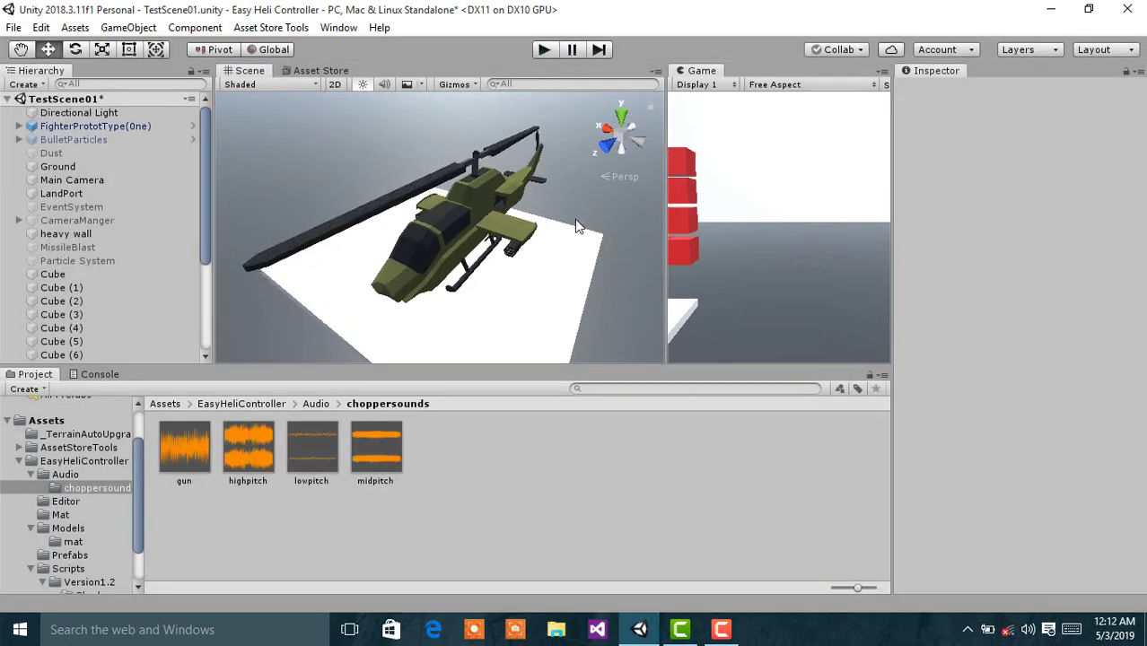
left_click_drag(577, 227, 545, 212, "alt")
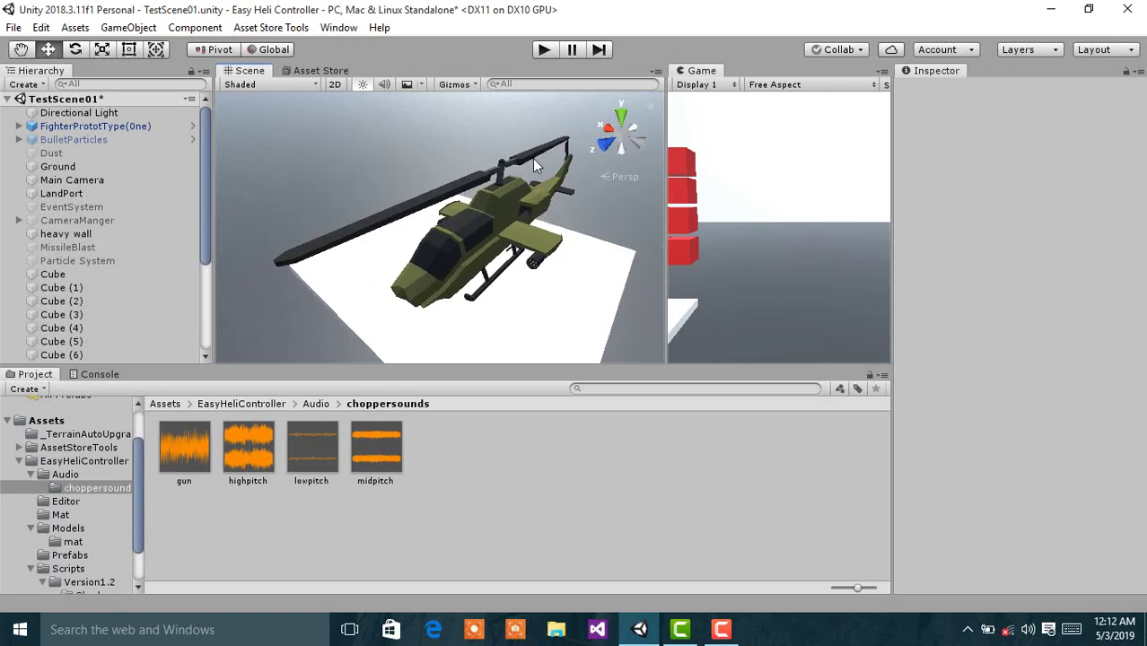
left_click_drag(552, 184, 578, 180, "alt")
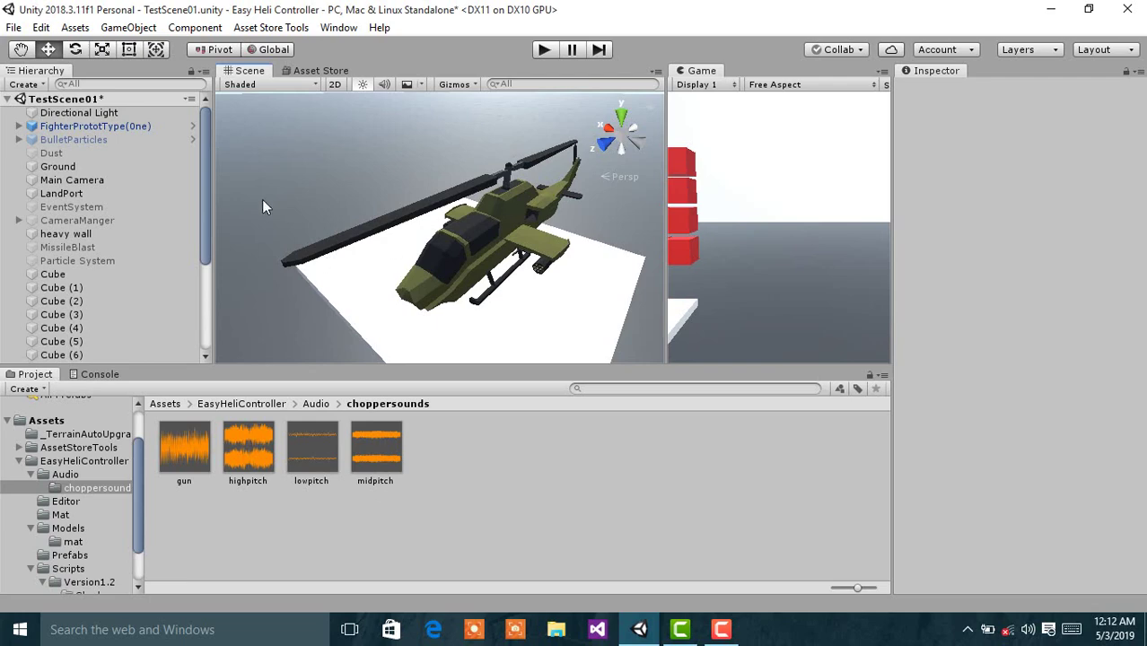
Set the top_rotor's ES_Rotor Axis to X 0, Y 0, Z 1.
left_click(444, 204)
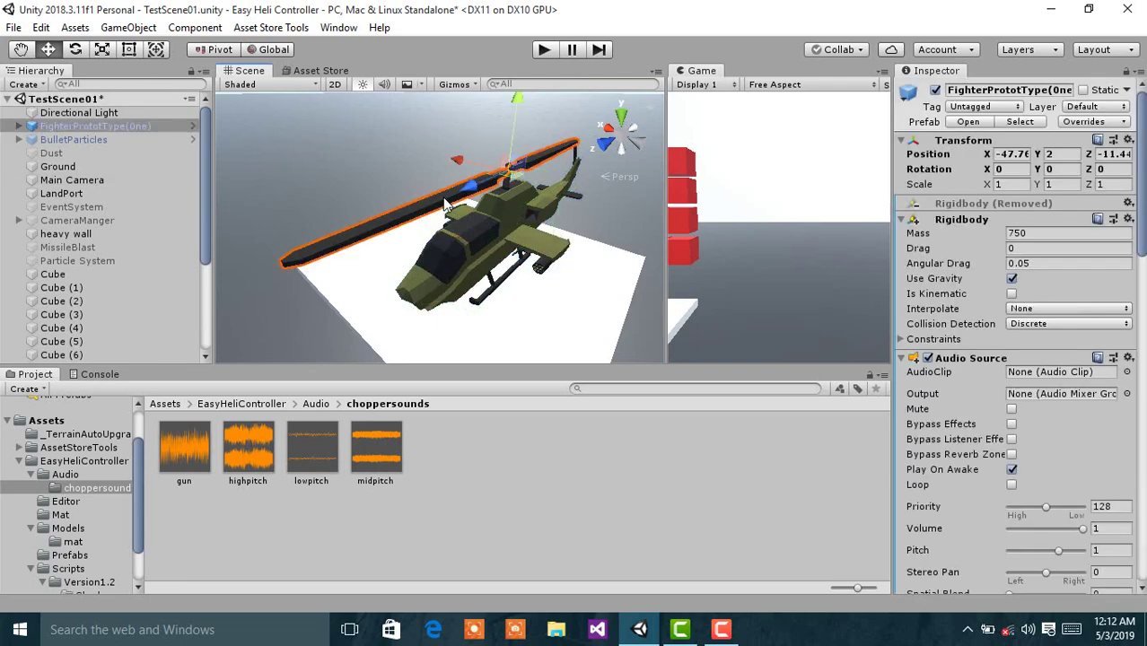
left_click(447, 200)
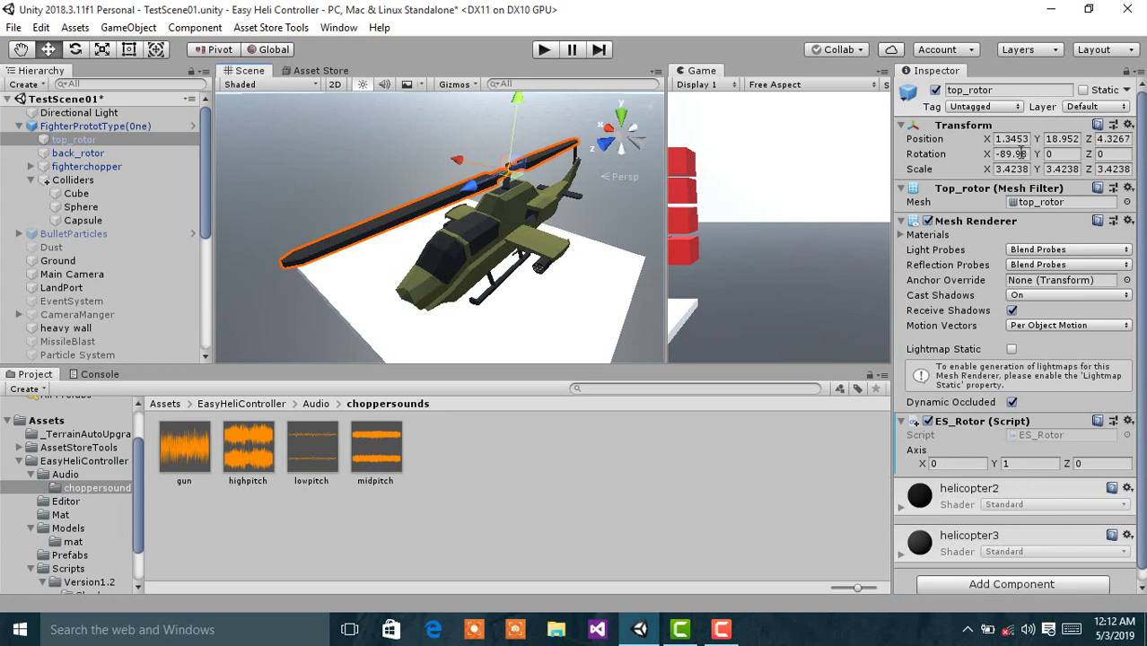
left_click_drag(1039, 157, 135, 153)
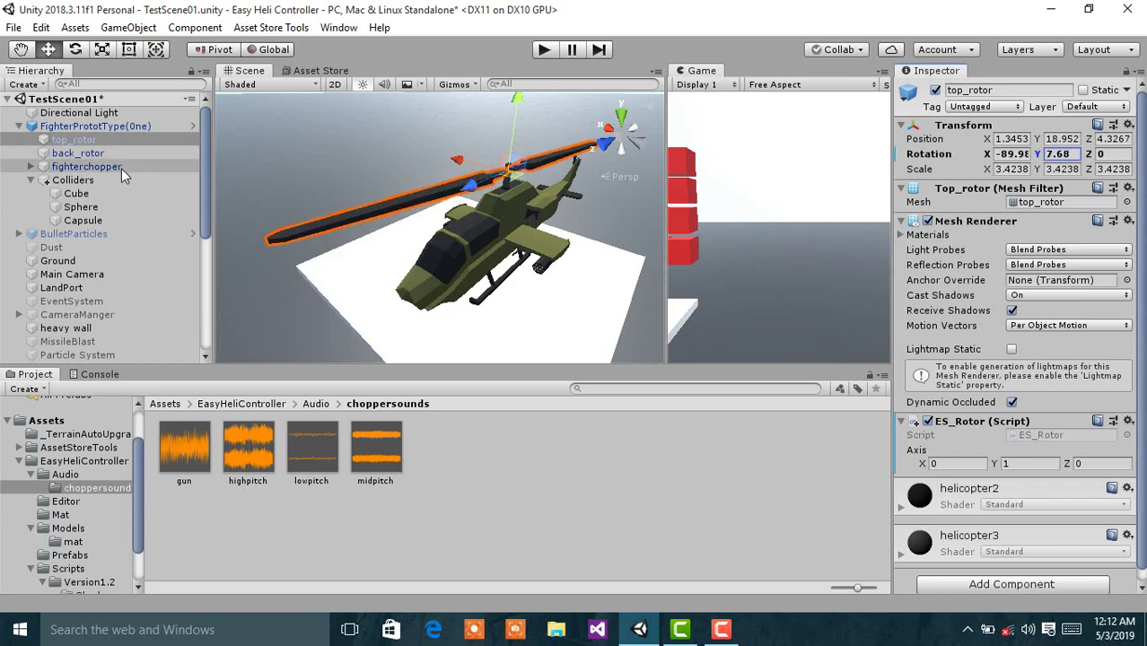
type("0")
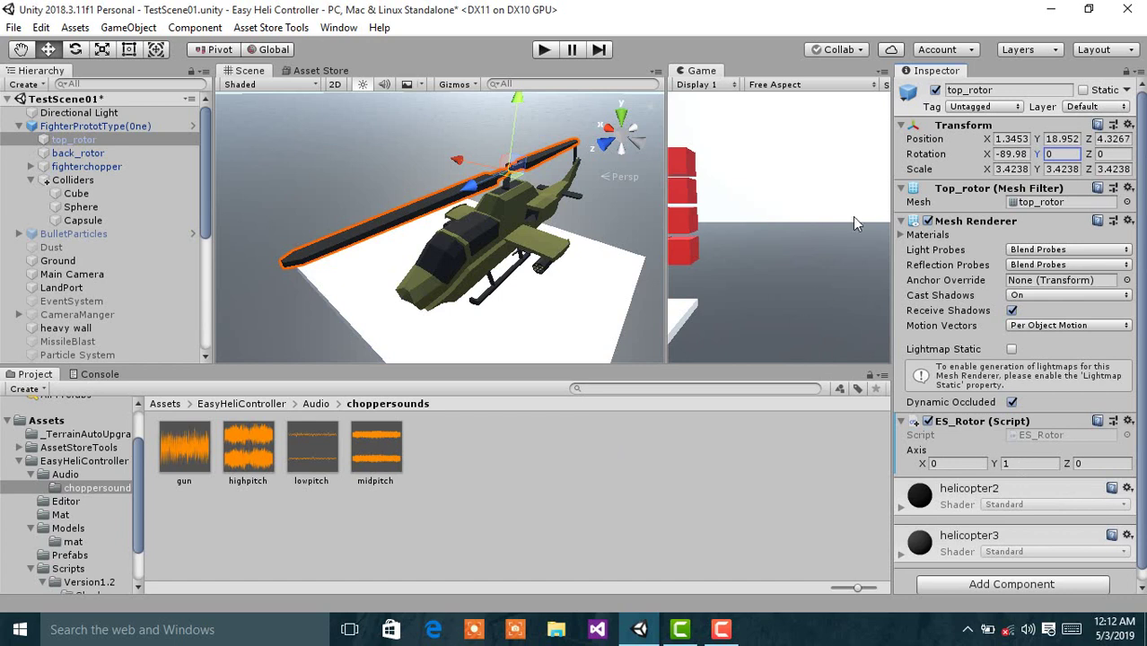
left_click_drag(996, 157, 1112, 160)
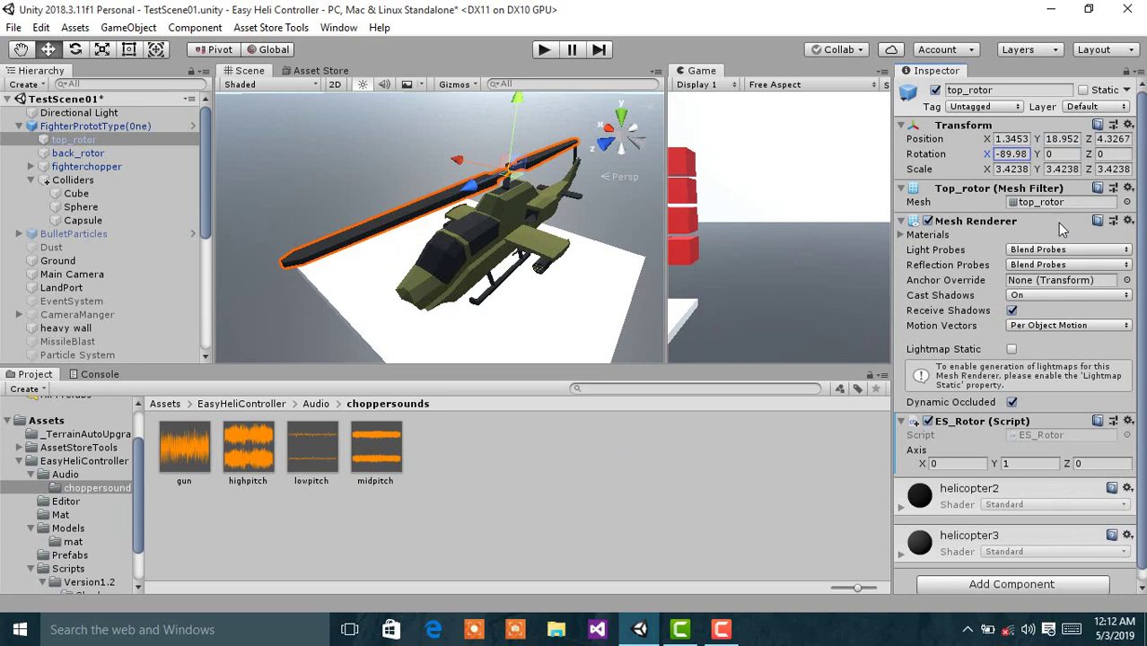
left_click(1014, 465)
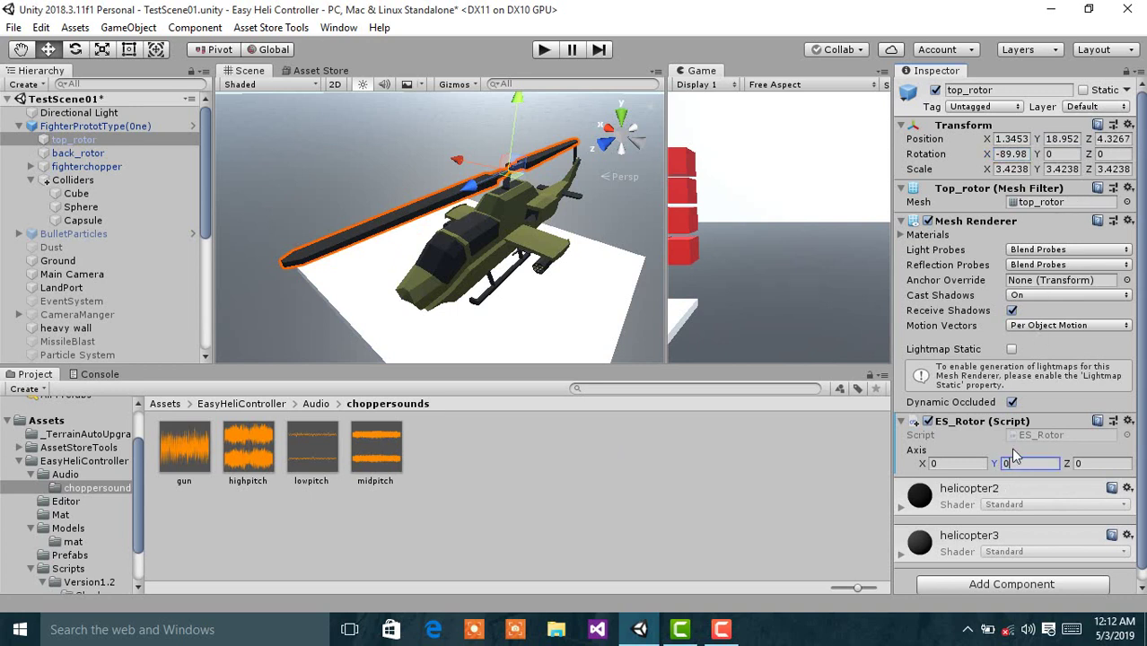
left_click(1109, 465)
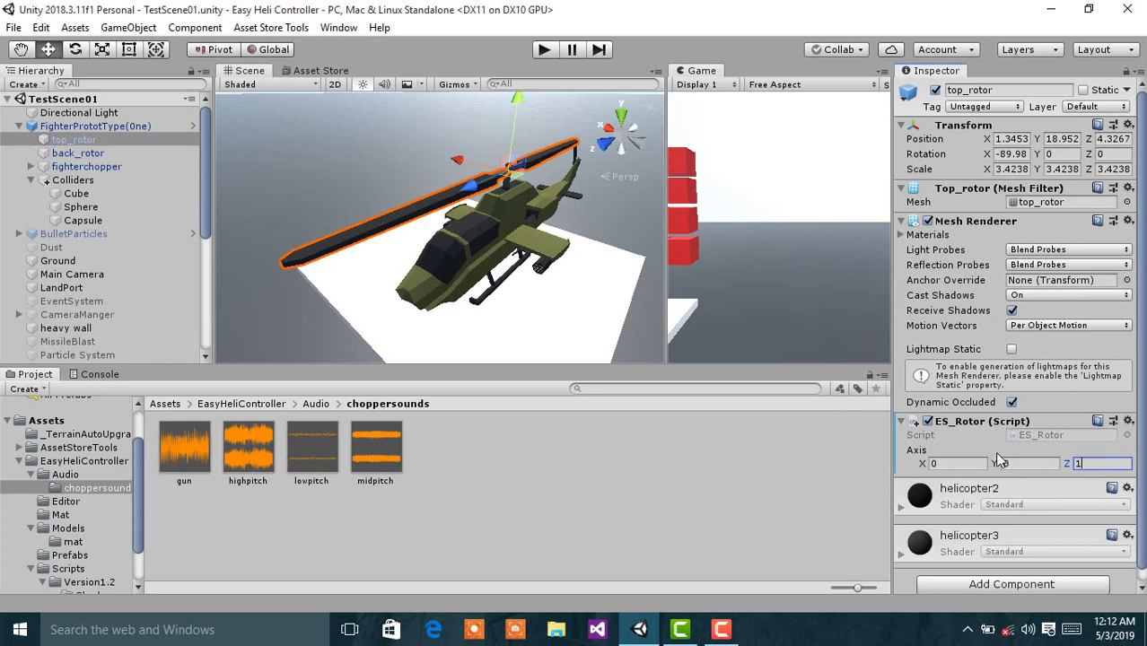
Compare against the back_rotor's axis, then start a test play of the scene.
left_click(63, 156)
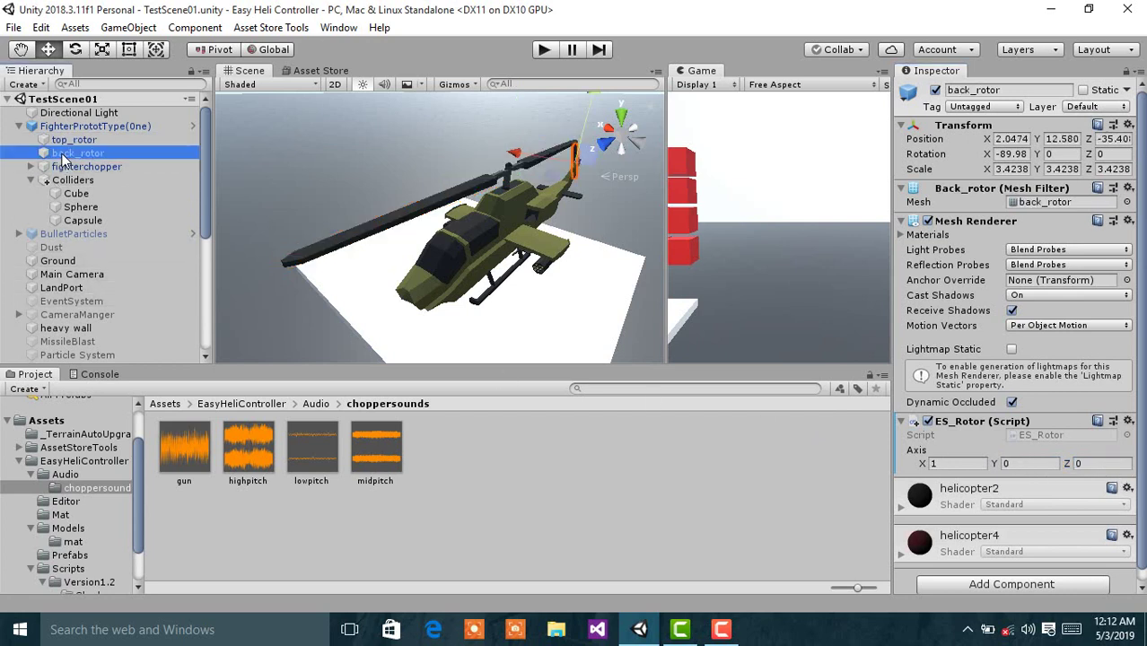
left_click(67, 140)
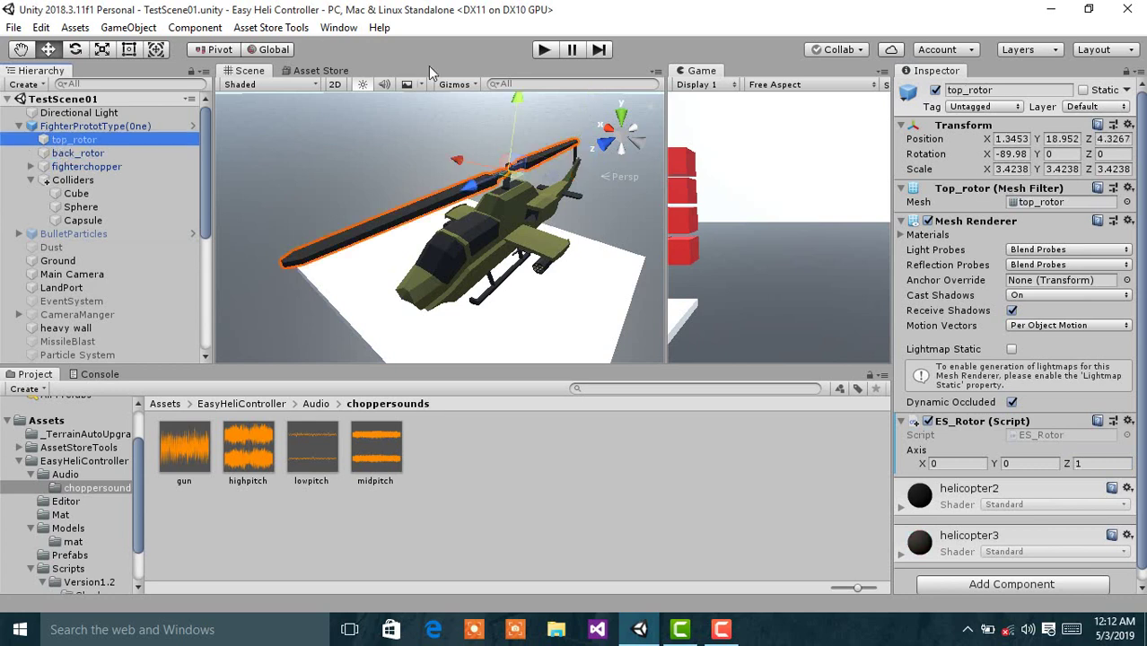
left_click(770, 248)
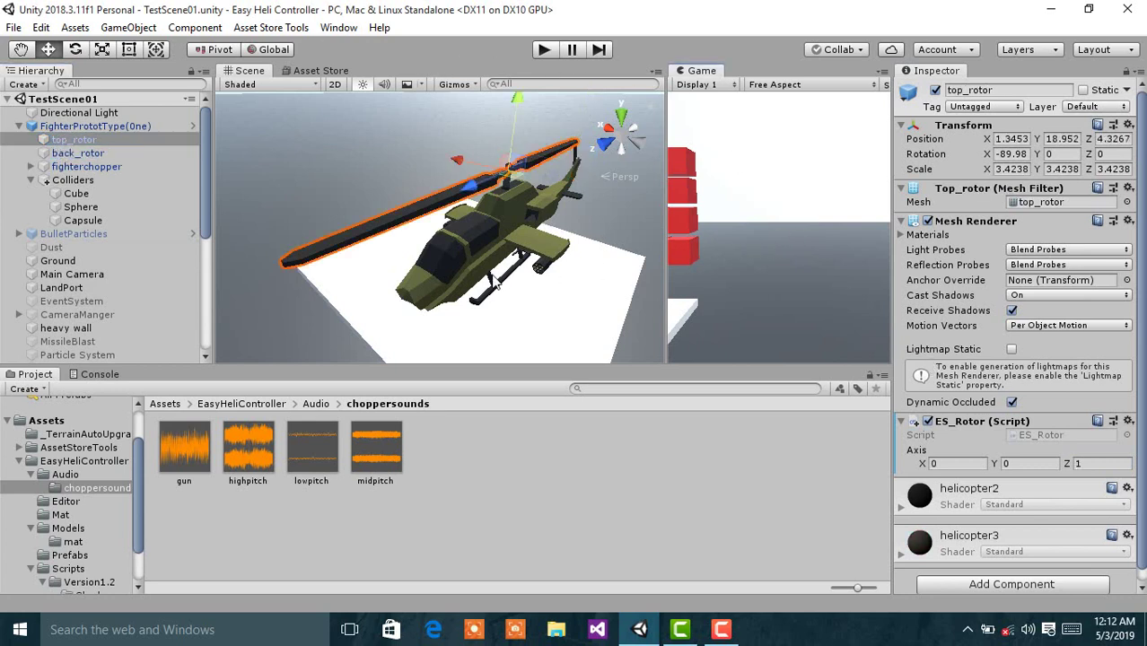
left_click_drag(494, 283, 358, 207, "alt")
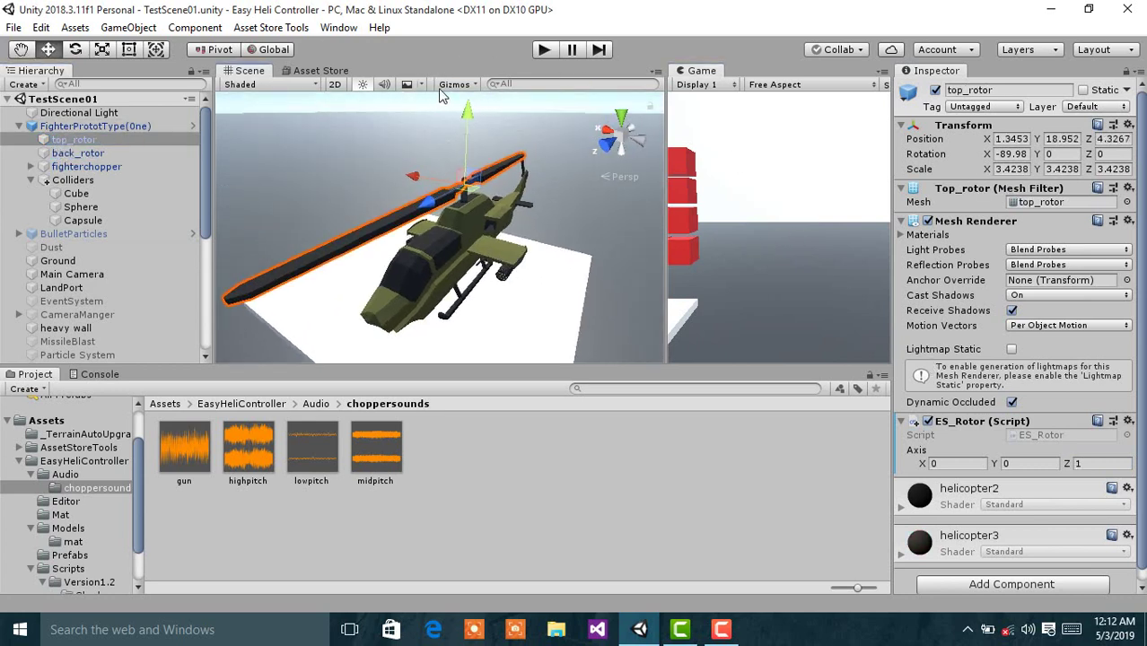
left_click(544, 50)
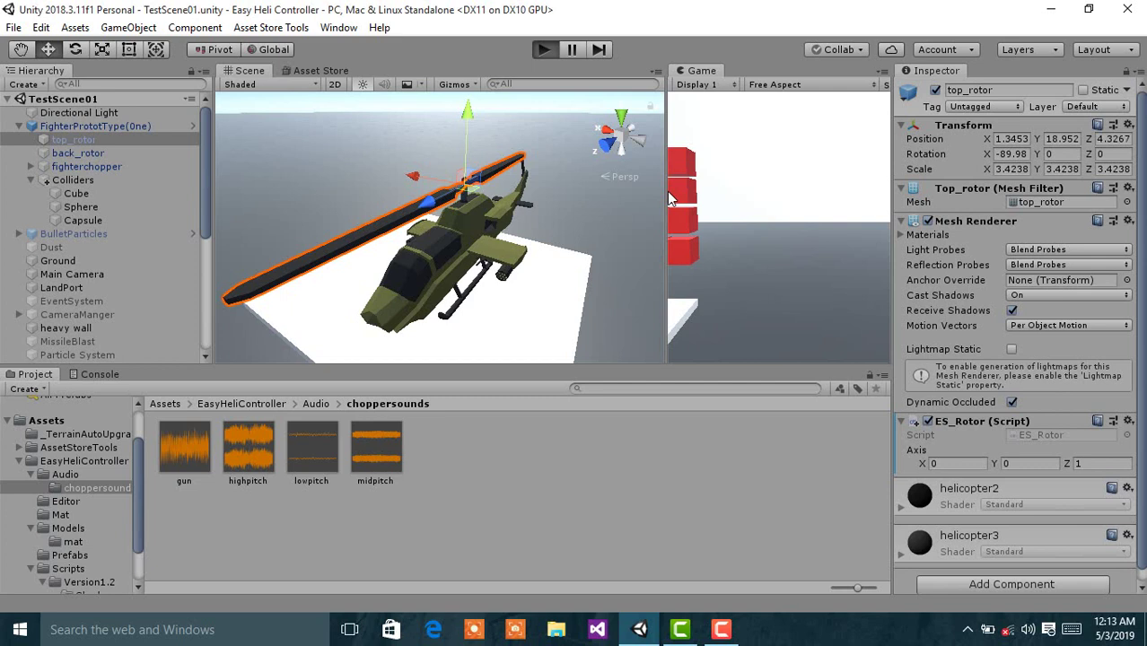
key("ctrl+p")
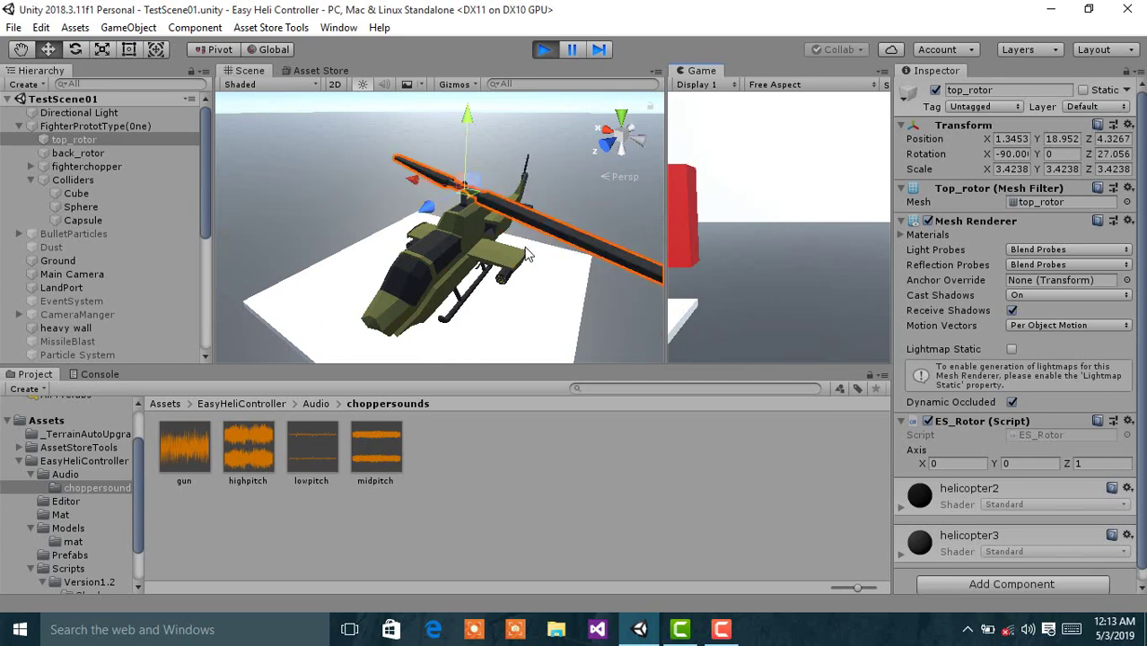
right_click_drag(611, 290, 462, 258)
key("f")
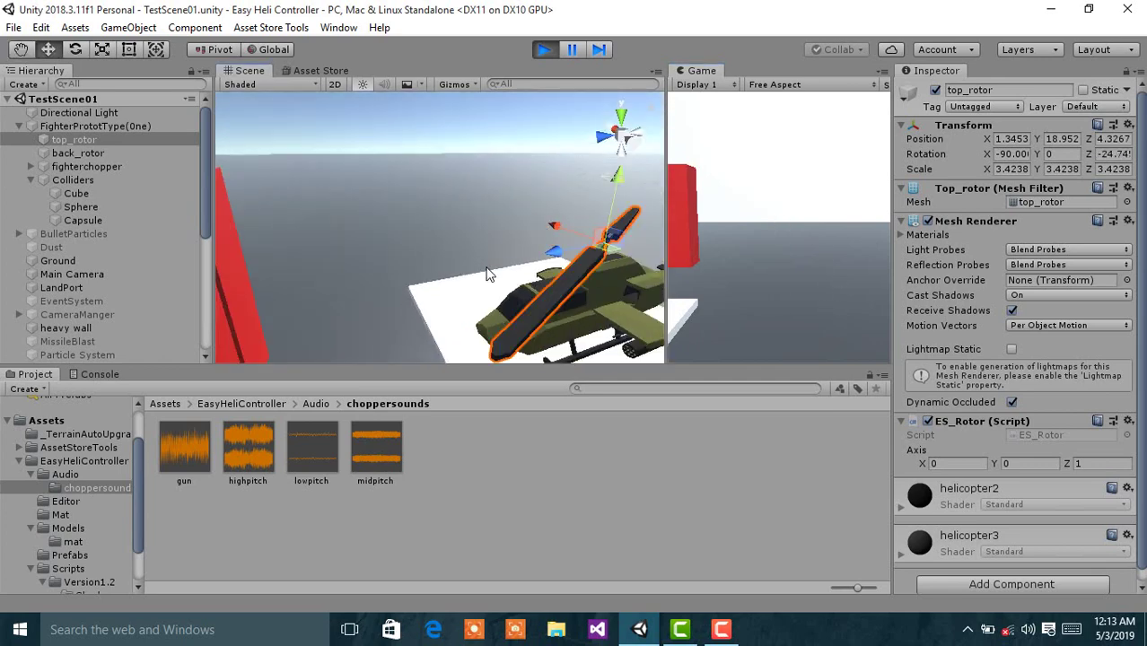
left_click(571, 444)
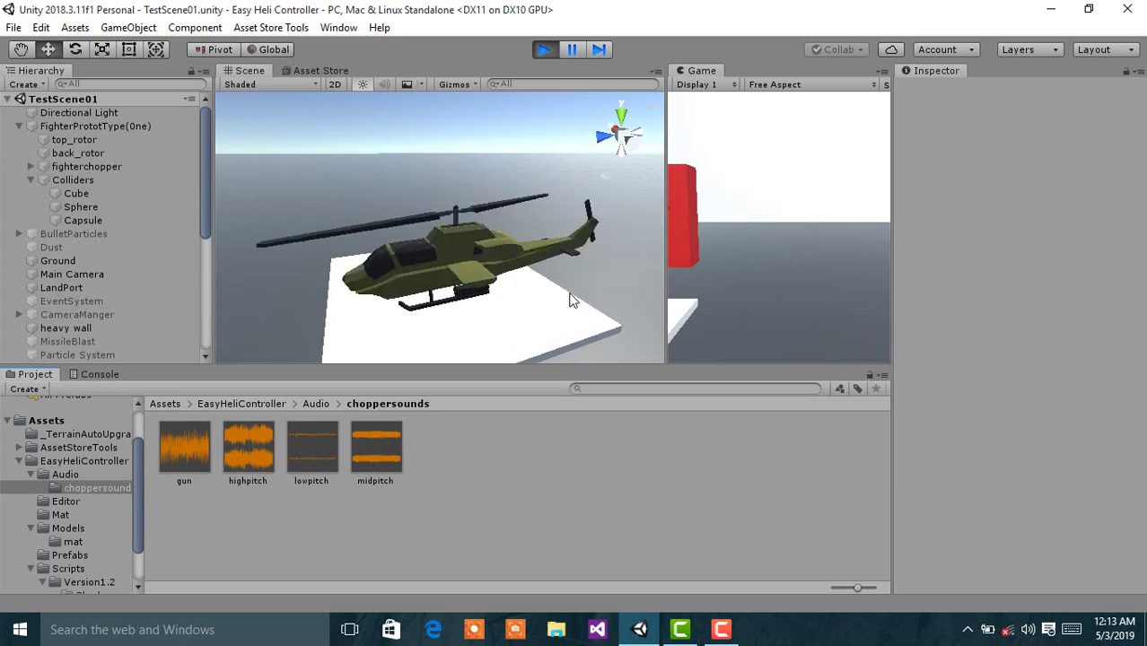
Orbit the Scene view around the flying helicopter, then exit Play mode with Ctrl+P.
left_click_drag(535, 289, 464, 328, "alt")
left_click_drag(639, 282, 543, 288, "alt")
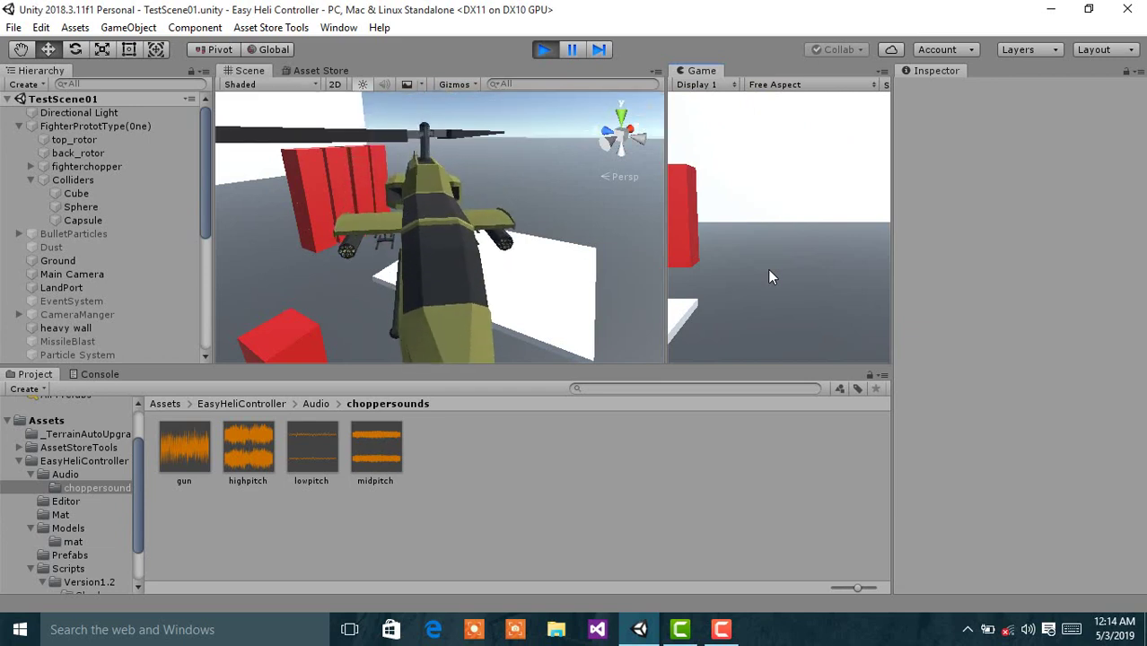
key("ctrl+p")
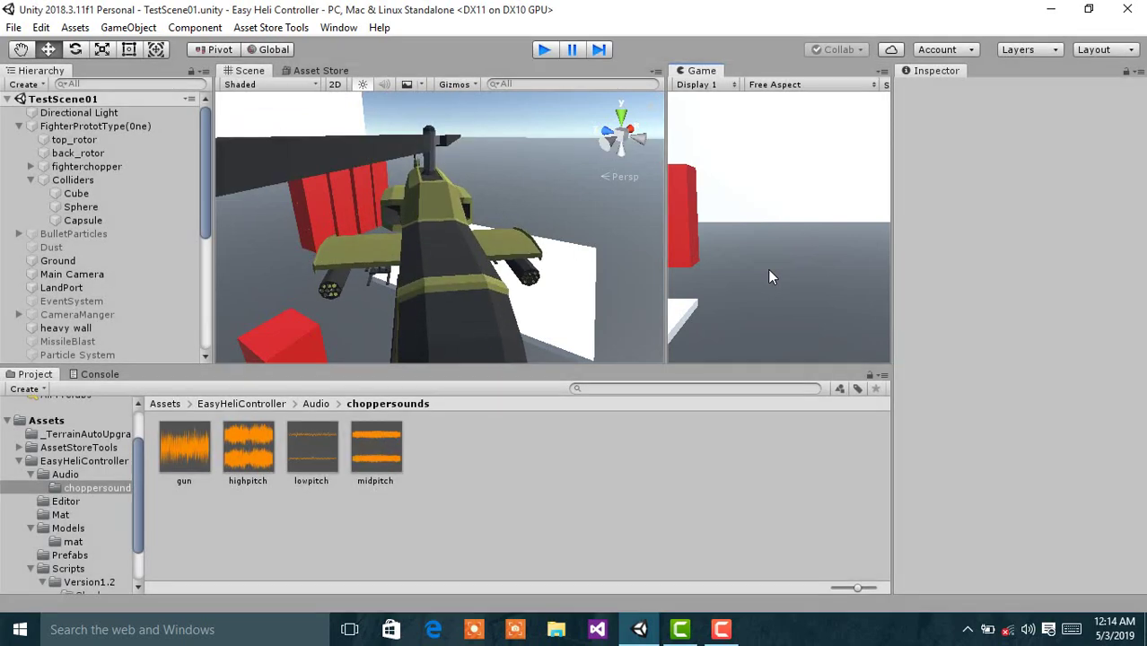
Collapse FighterPrototType(One) in the Hierarchy and show Main Camera's Camera and Audio Listener components.
left_click_drag(478, 267, 507, 235, "alt")
left_click_drag(389, 218, 384, 269, "alt")
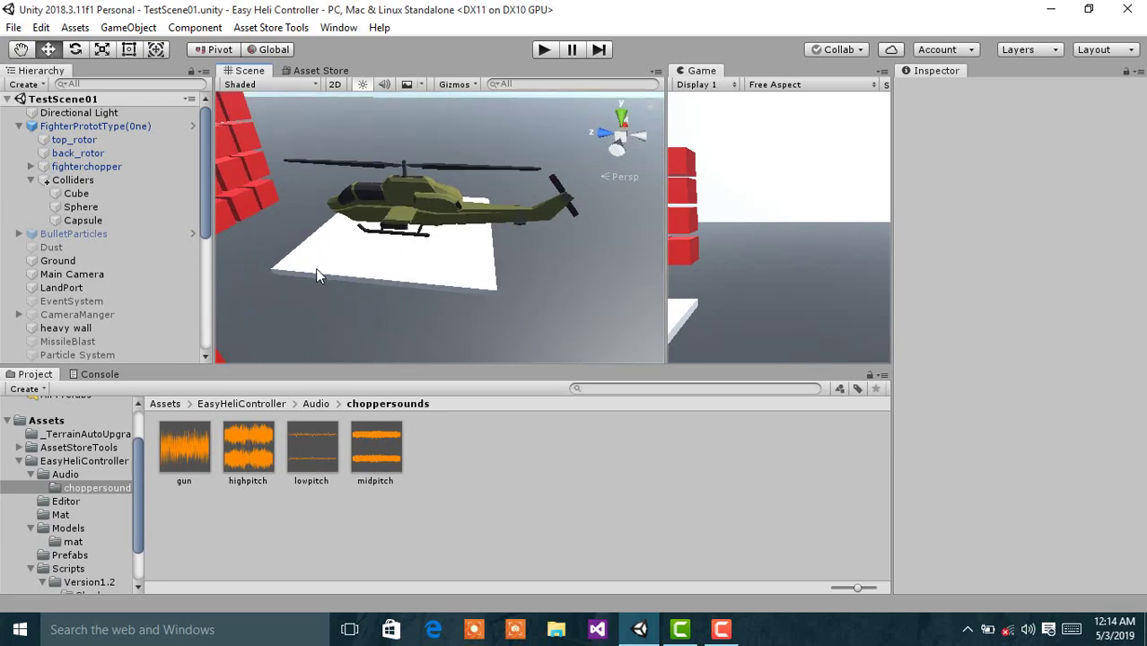
left_click_drag(606, 222, 417, 223, "alt")
left_click_drag(372, 202, 376, 205, "alt")
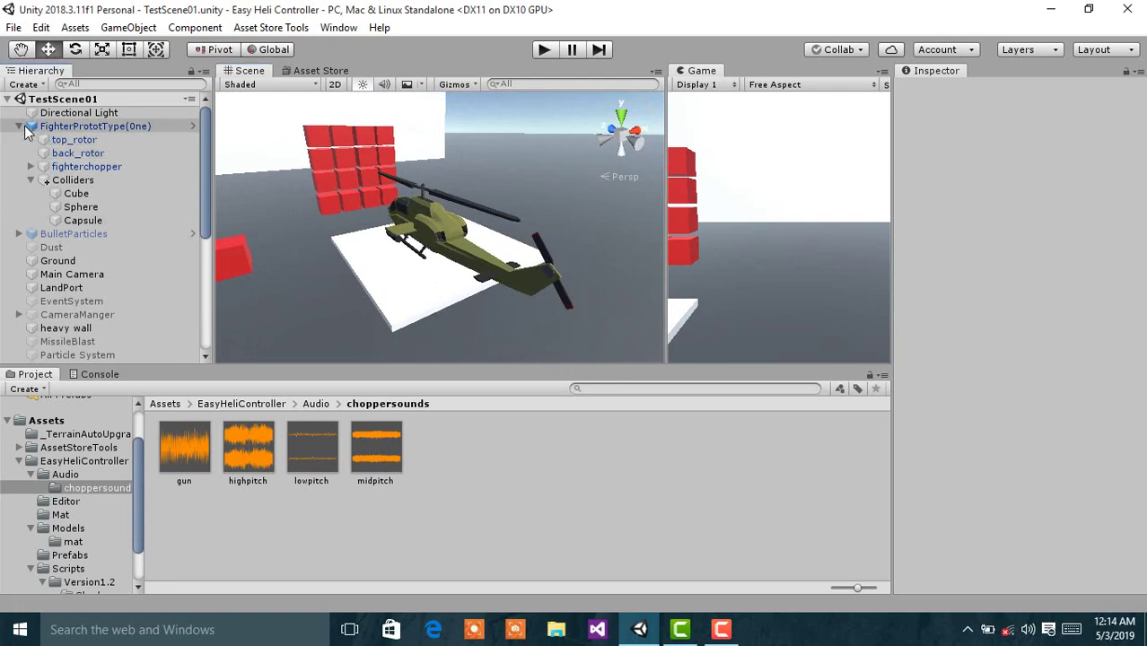
left_click(19, 127)
left_click(72, 179)
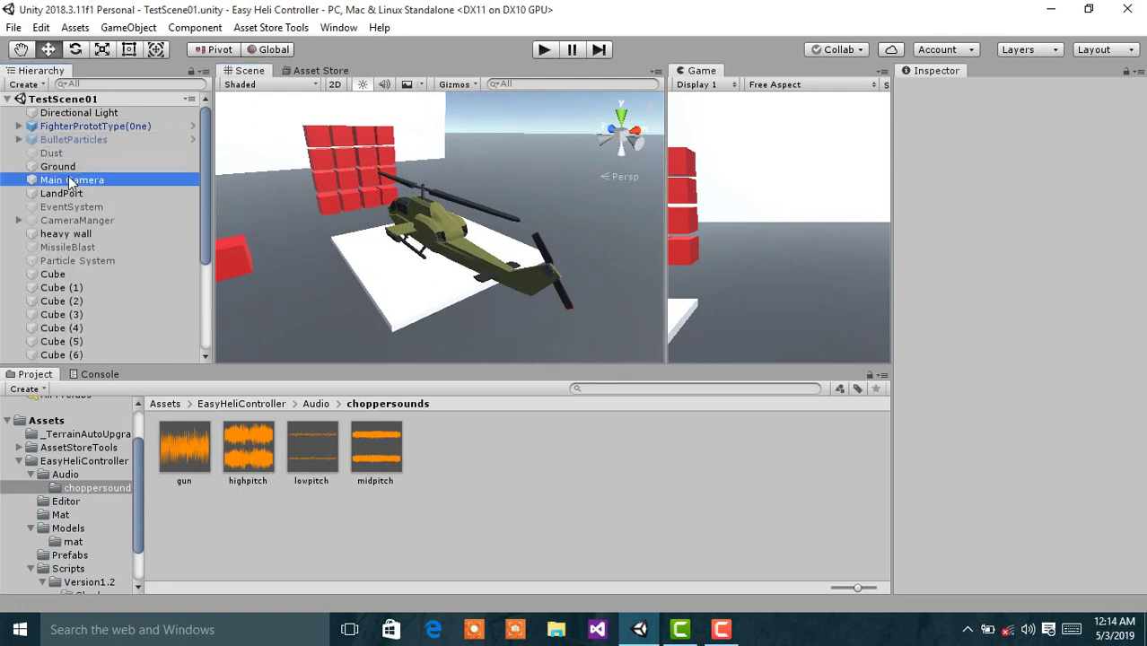
scroll(1013, 396, "down", 1)
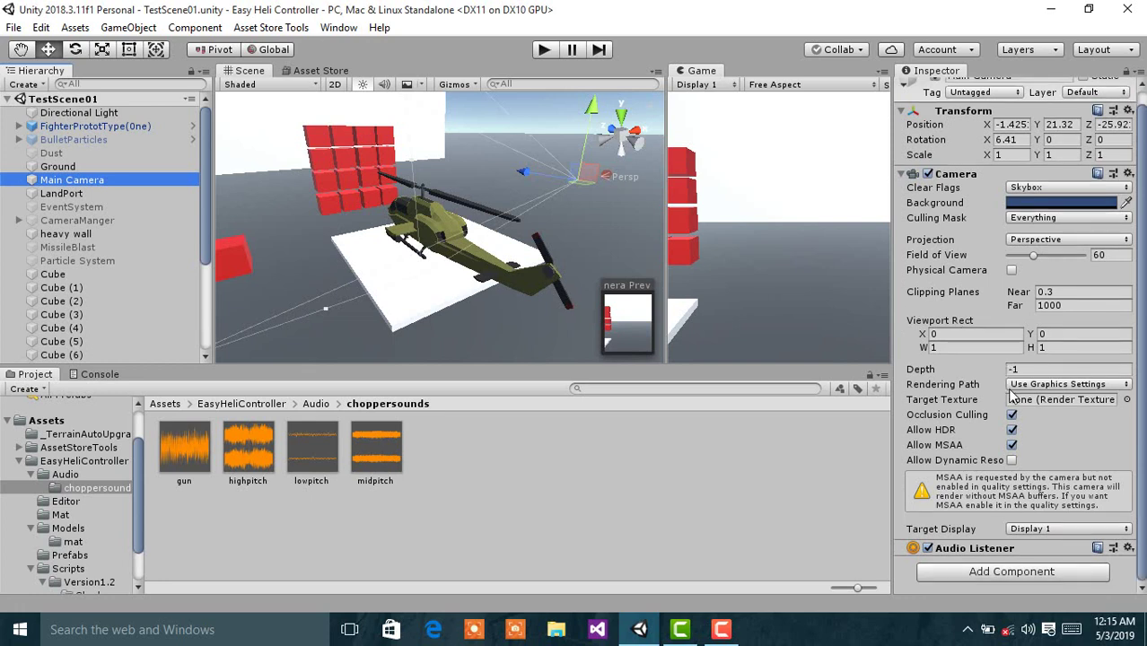
Add an ES_Third Person Cam to Main Camera targeting FighterPrototType(One).
left_click(1028, 571)
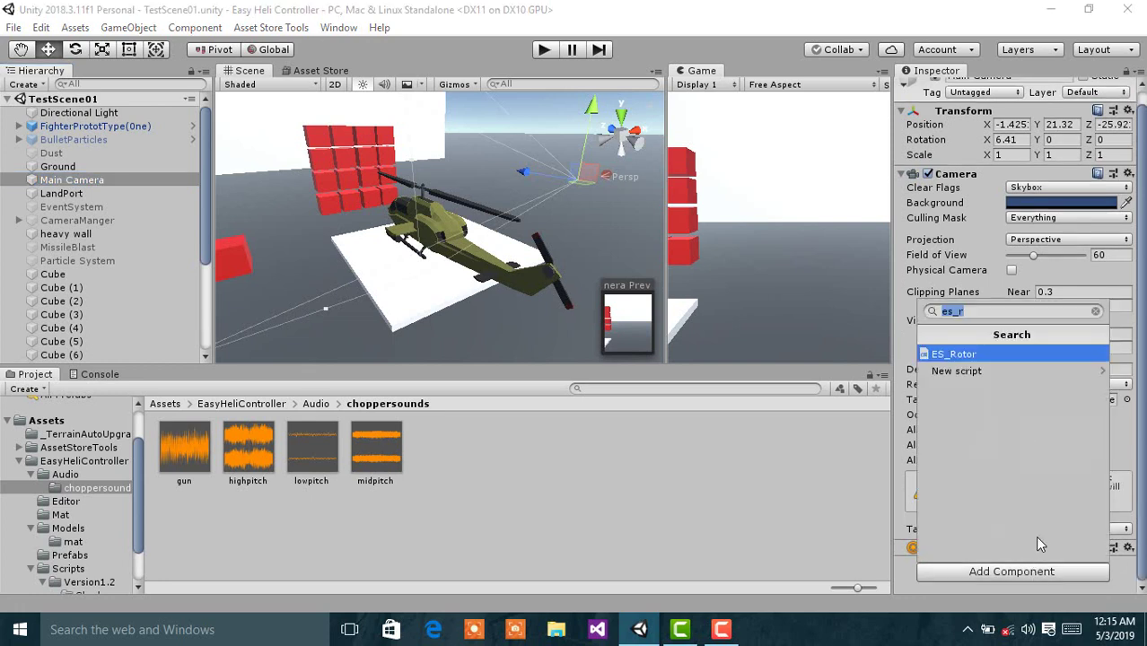
type("es_th")
key("Return")
scroll(1034, 536, "down", 5)
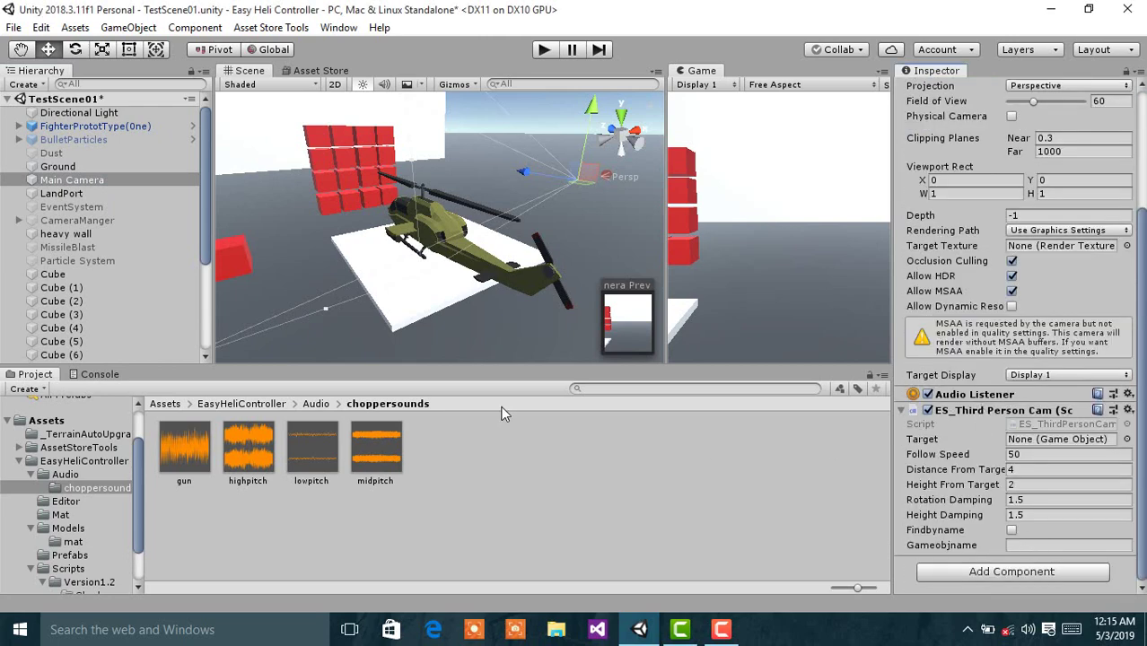
left_click(57, 127)
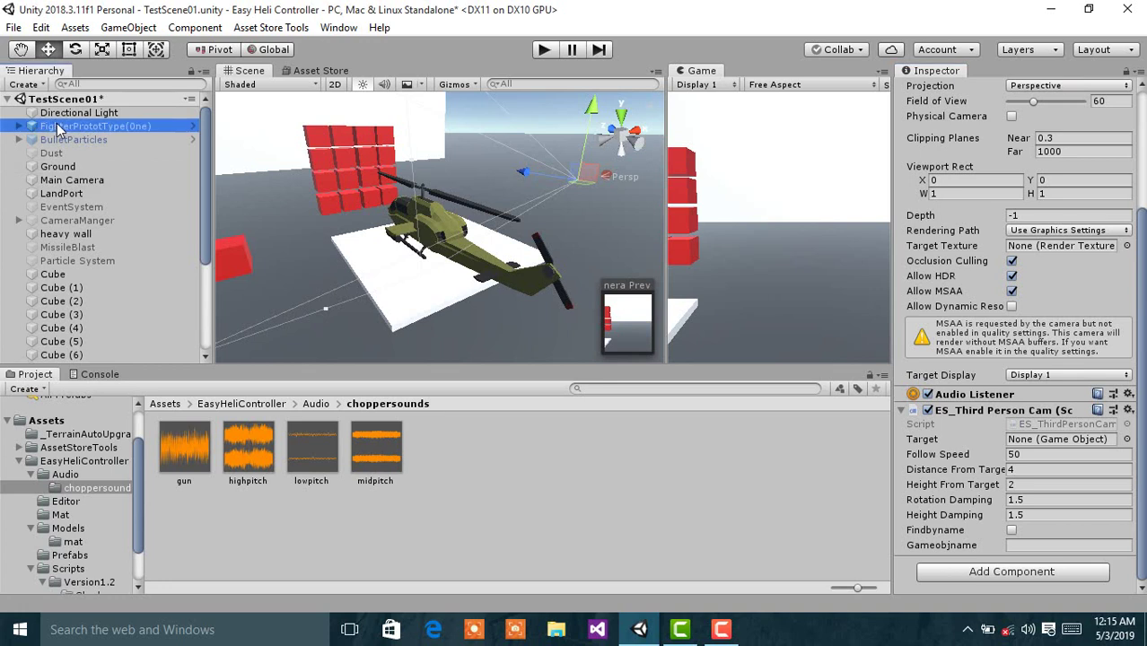
left_click_drag(57, 128, 1035, 440)
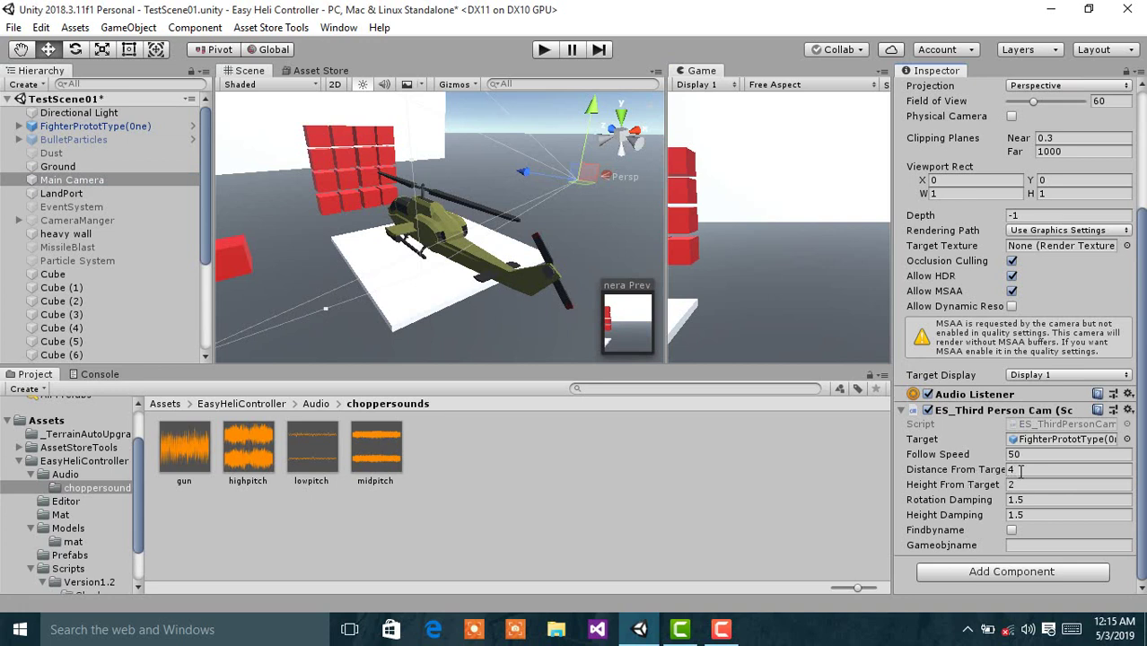
Set the follow camera to distance 40, height 25, dampings 10, and save the scene.
left_click(1020, 470)
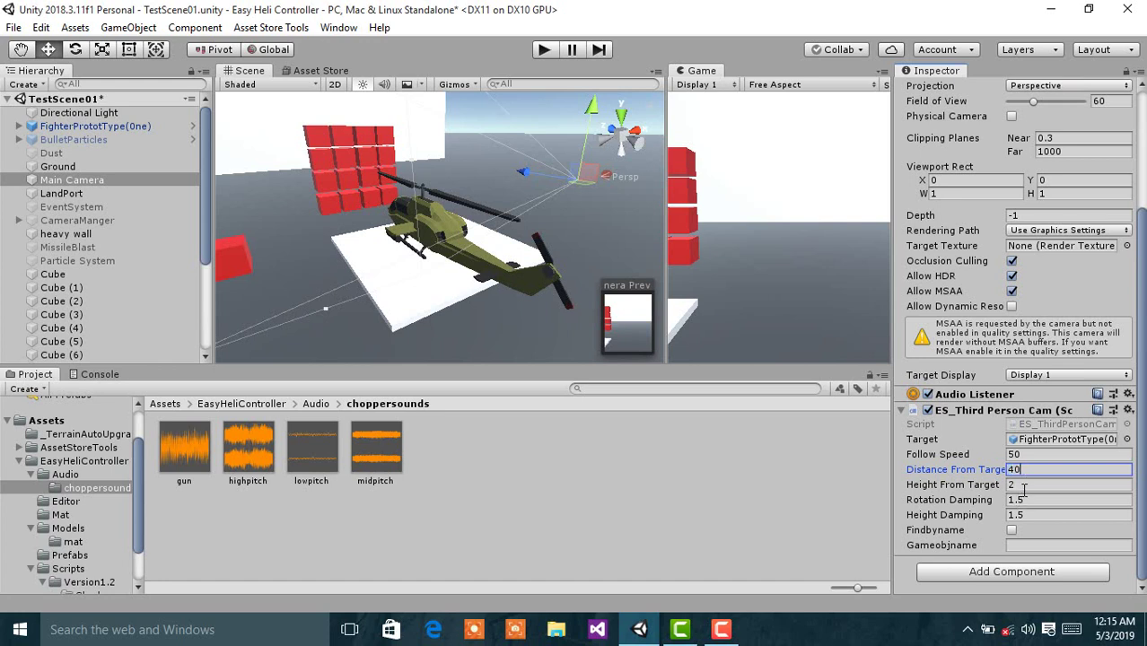
left_click(1024, 486)
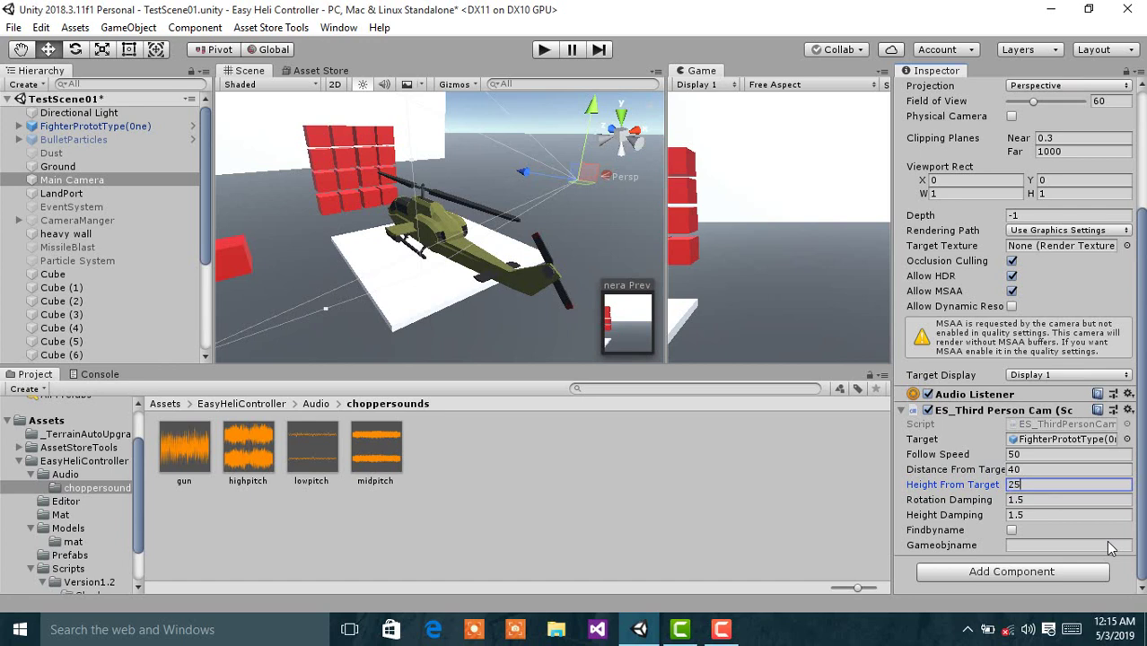
left_click(1054, 500)
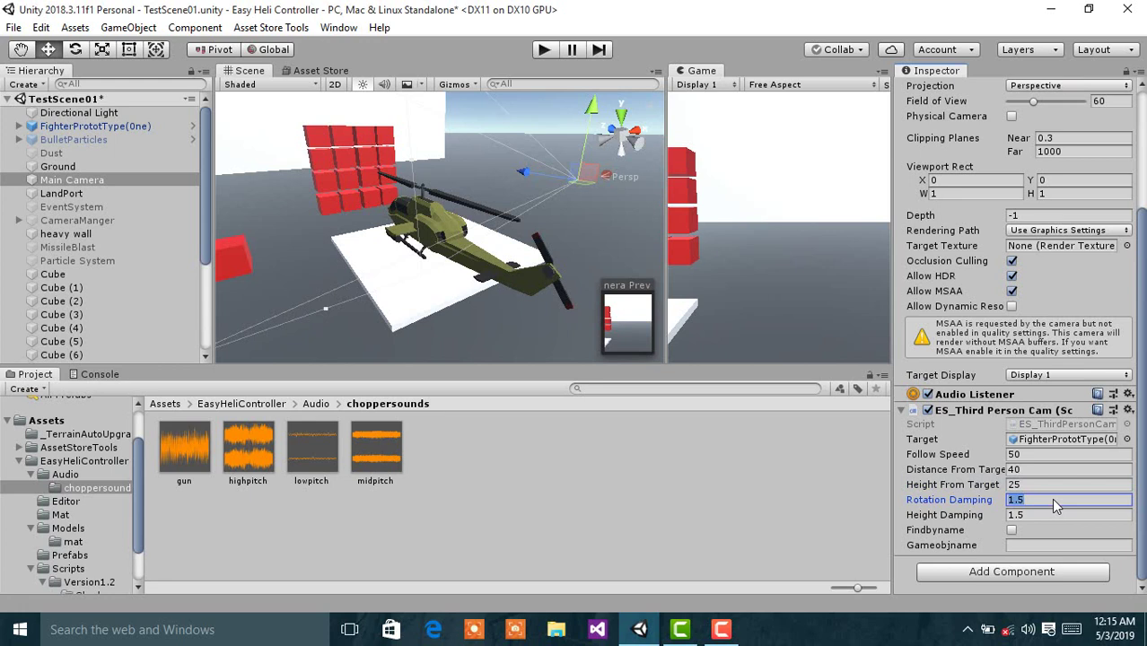
type("10")
left_click(1033, 516)
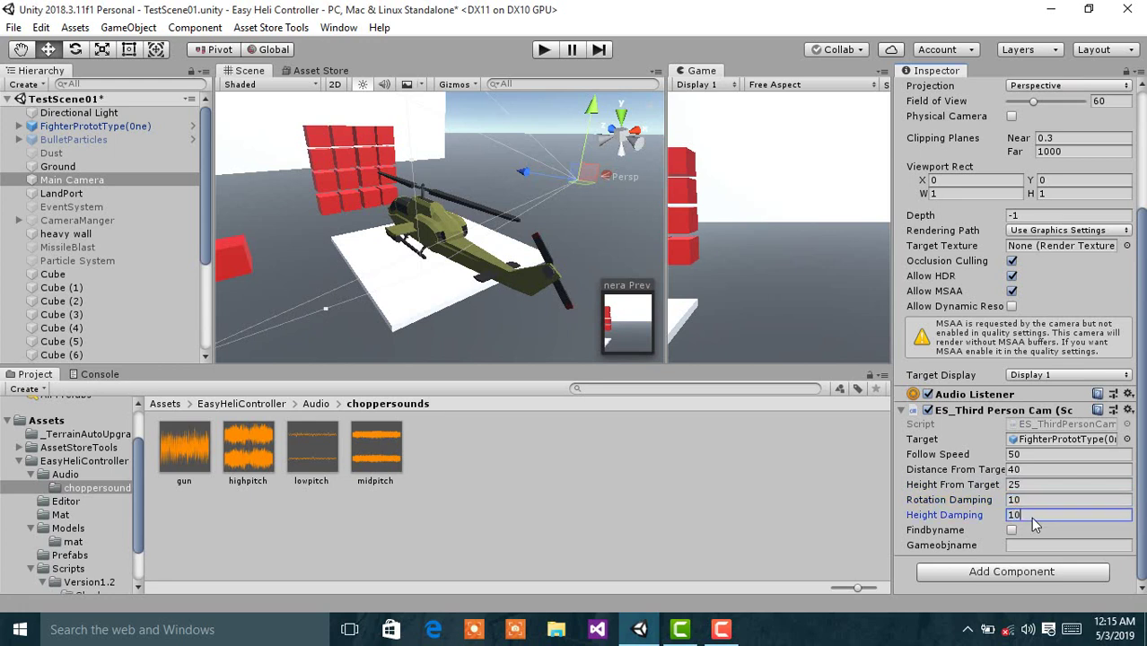
key("ctrl+s")
left_click(635, 401)
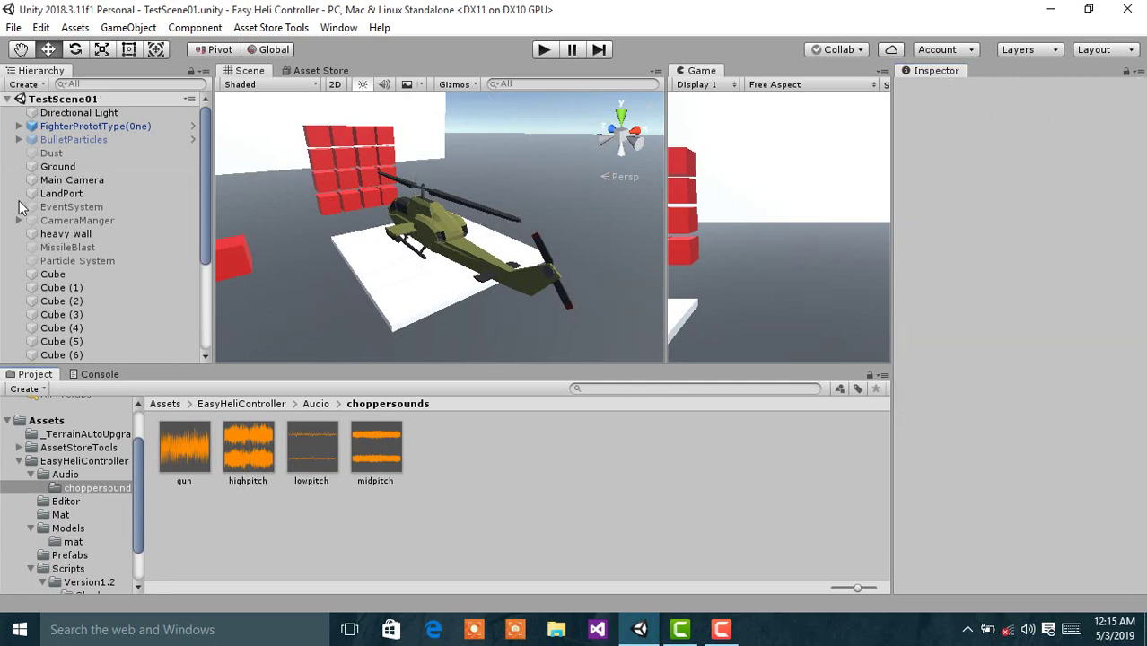
Play-test the scene with the Game view docked beside the Scene tab, then stop playing.
left_click(542, 51)
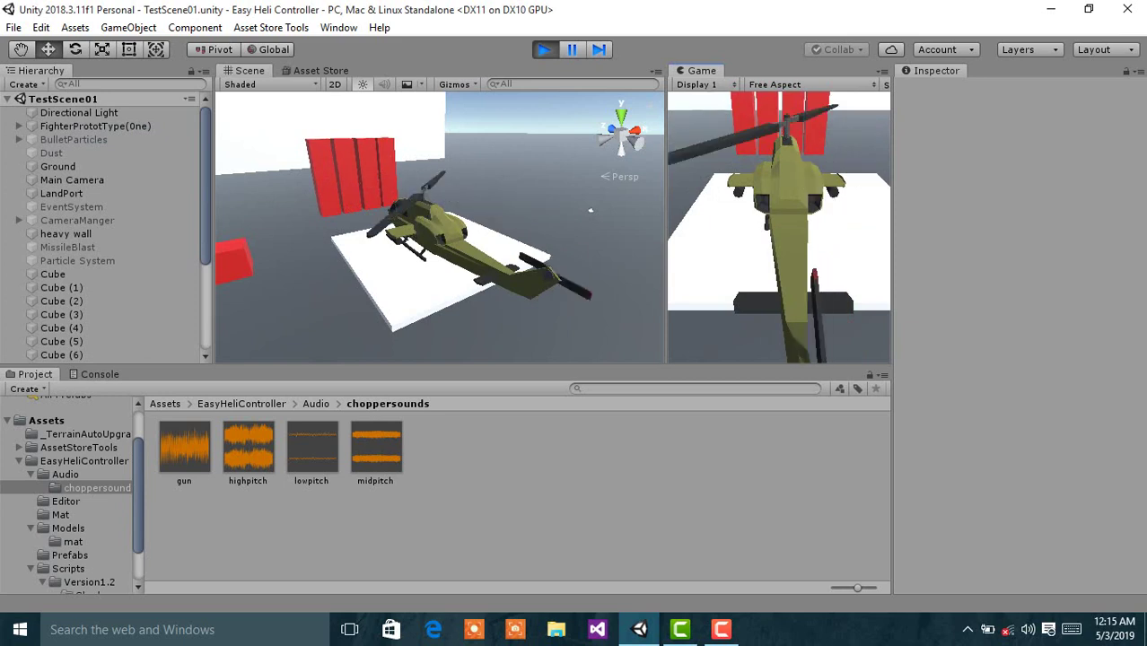
left_click_drag(700, 71, 512, 109)
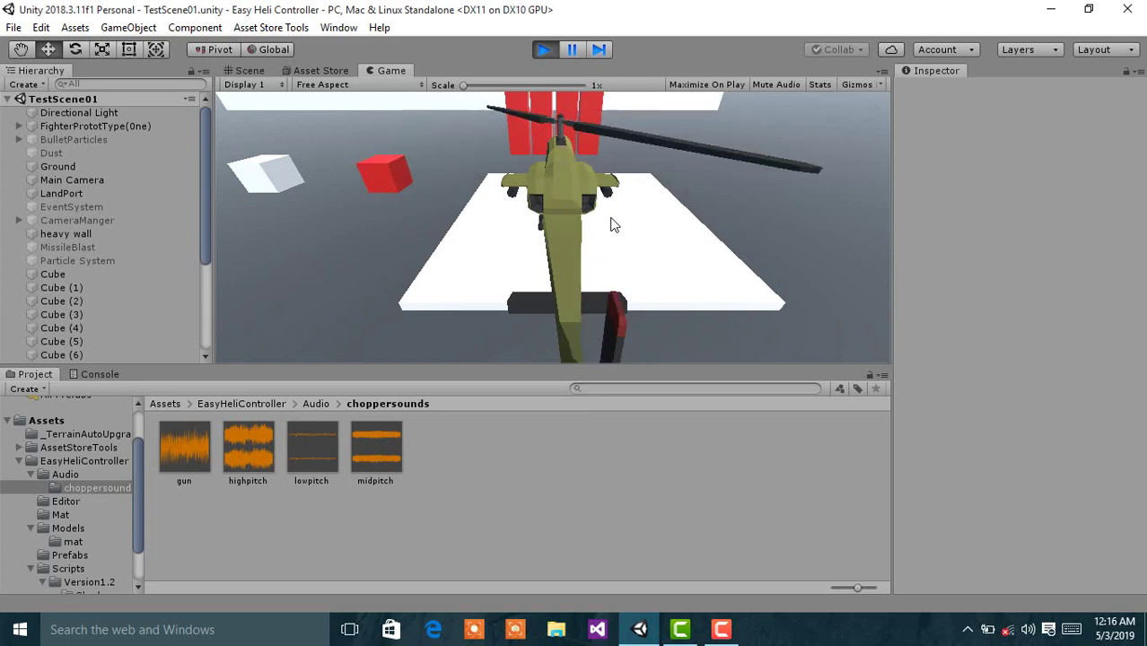
key("ctrl+p")
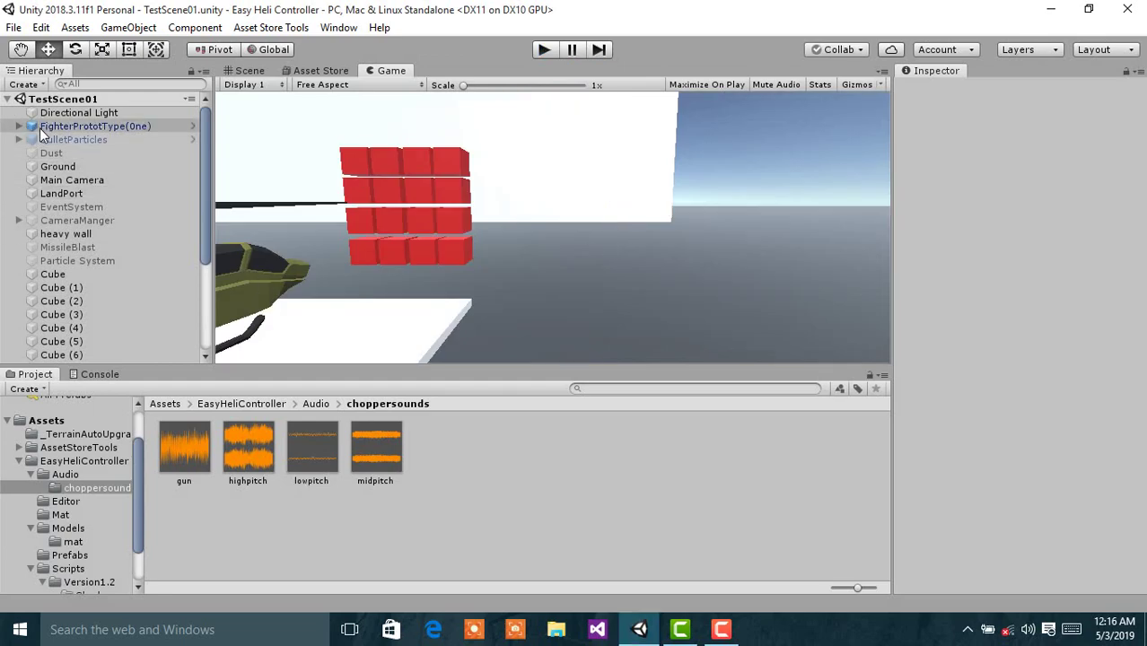
Change the Main Camera's Distance From Target to 50 and save the scene.
left_click(78, 180)
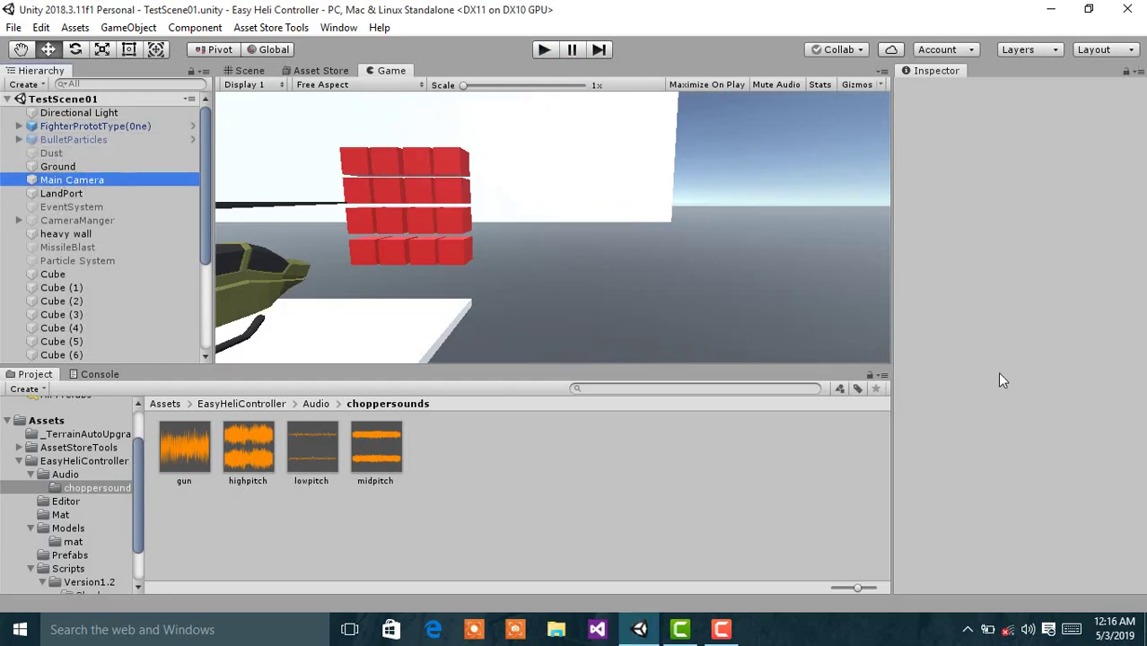
scroll(1057, 478, "down", 5)
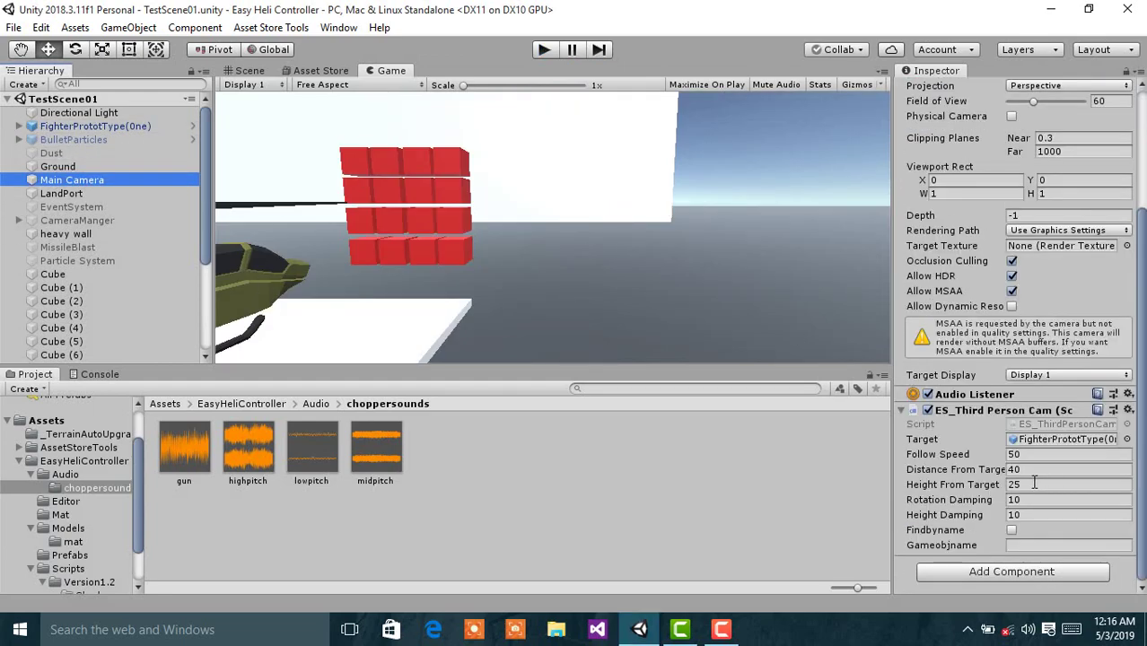
left_click(1025, 469)
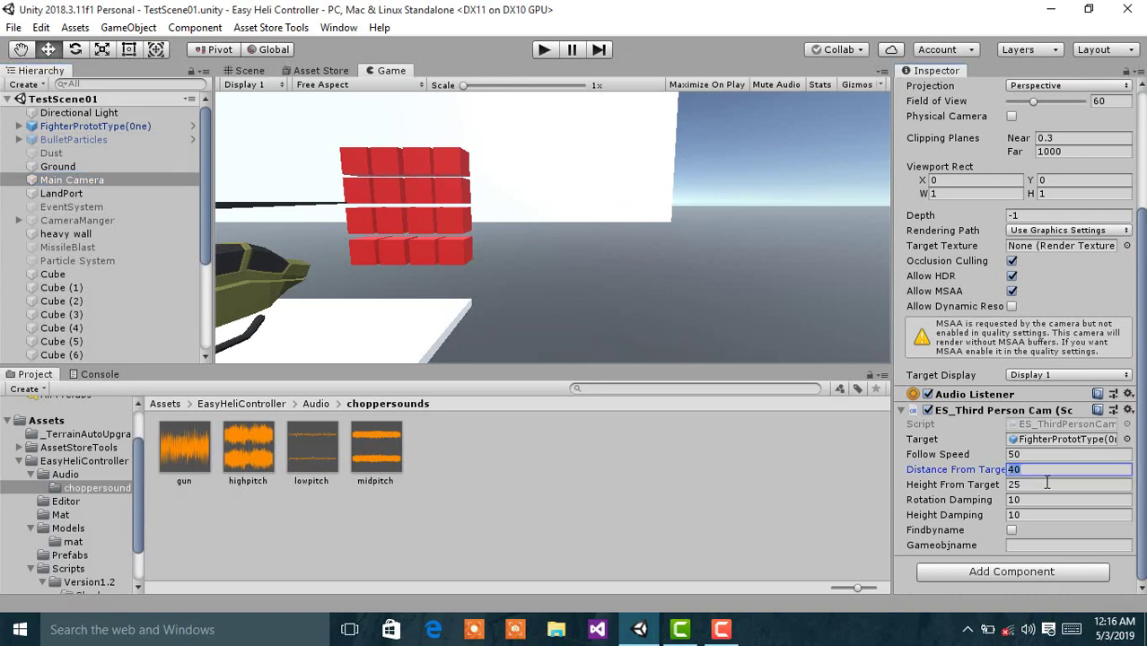
type("50")
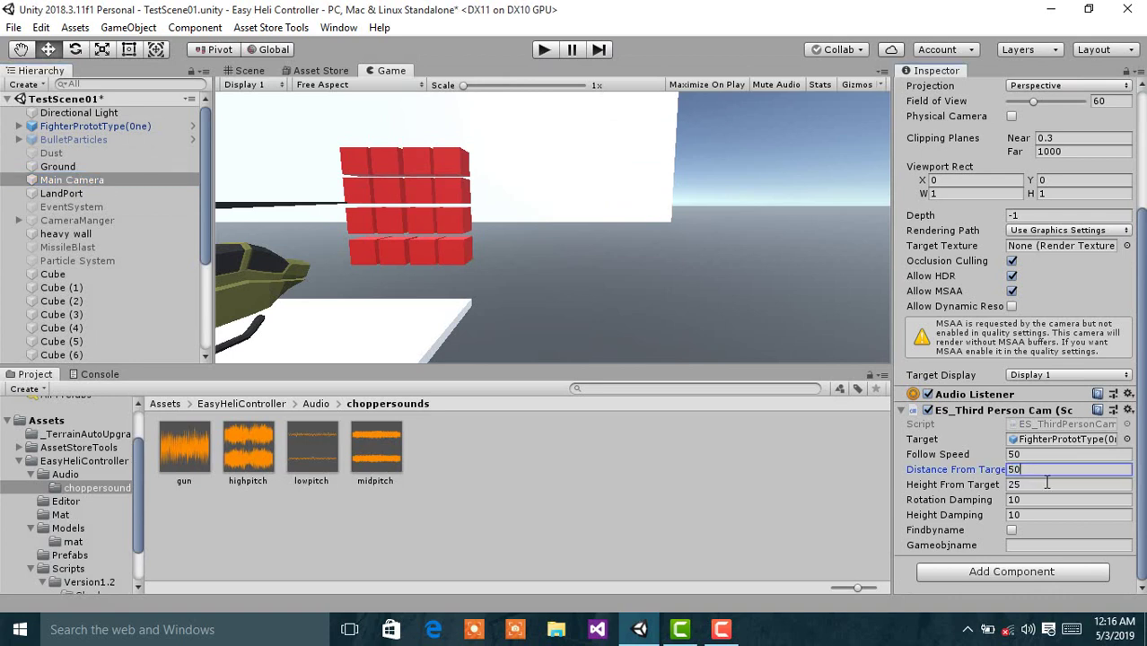
key("ctrl+s")
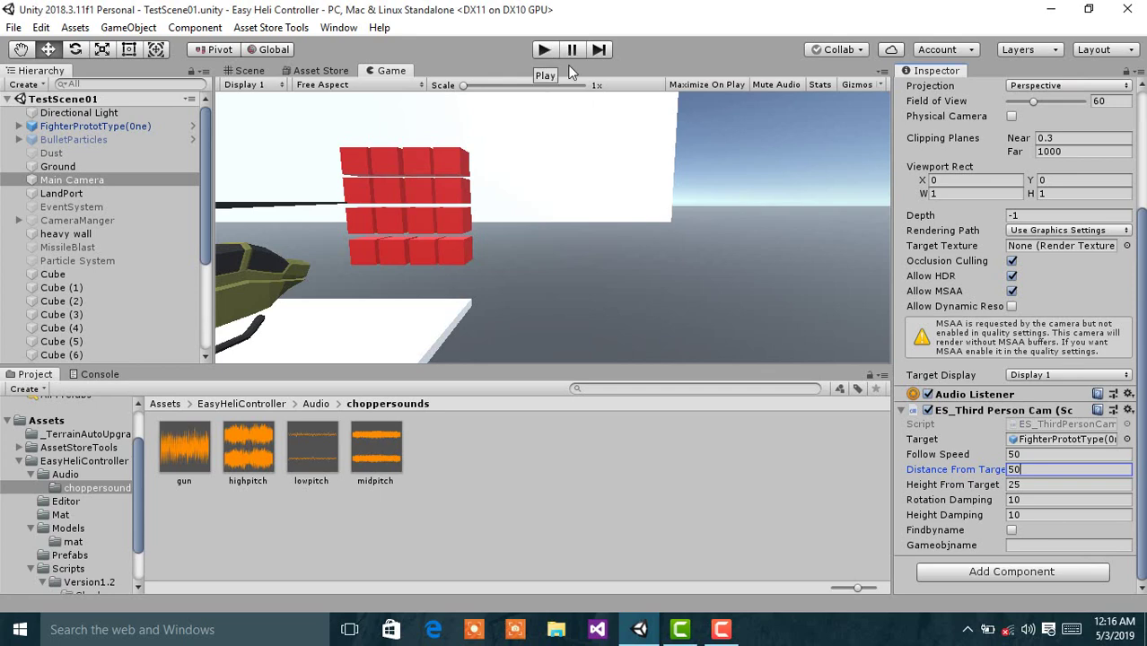
left_click(679, 477)
Start Play mode to fly the helicopter around the arena.
left_click(538, 50)
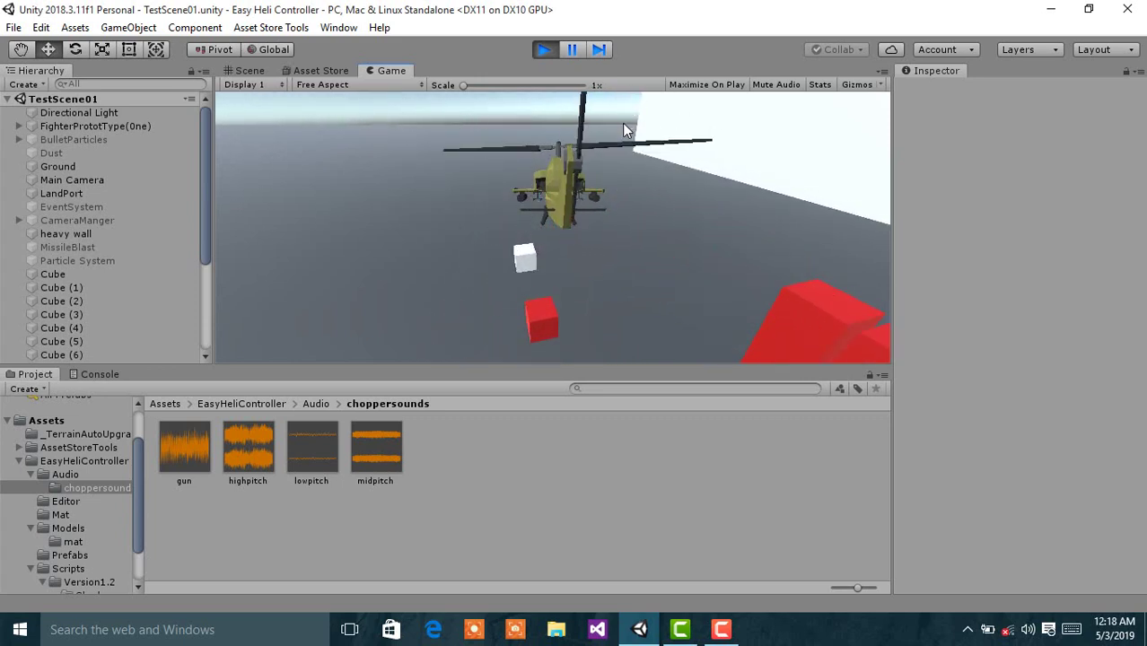
Exit Play mode and bring up the screen recorder to end the recording.
key("ctrl+p")
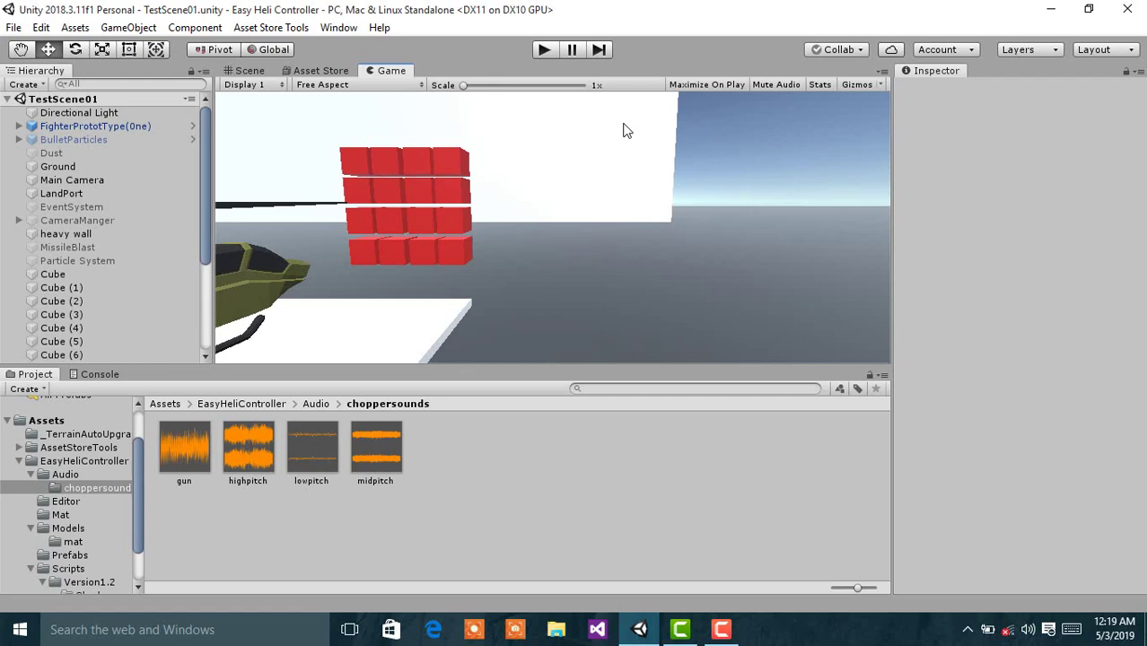
left_click(722, 631)
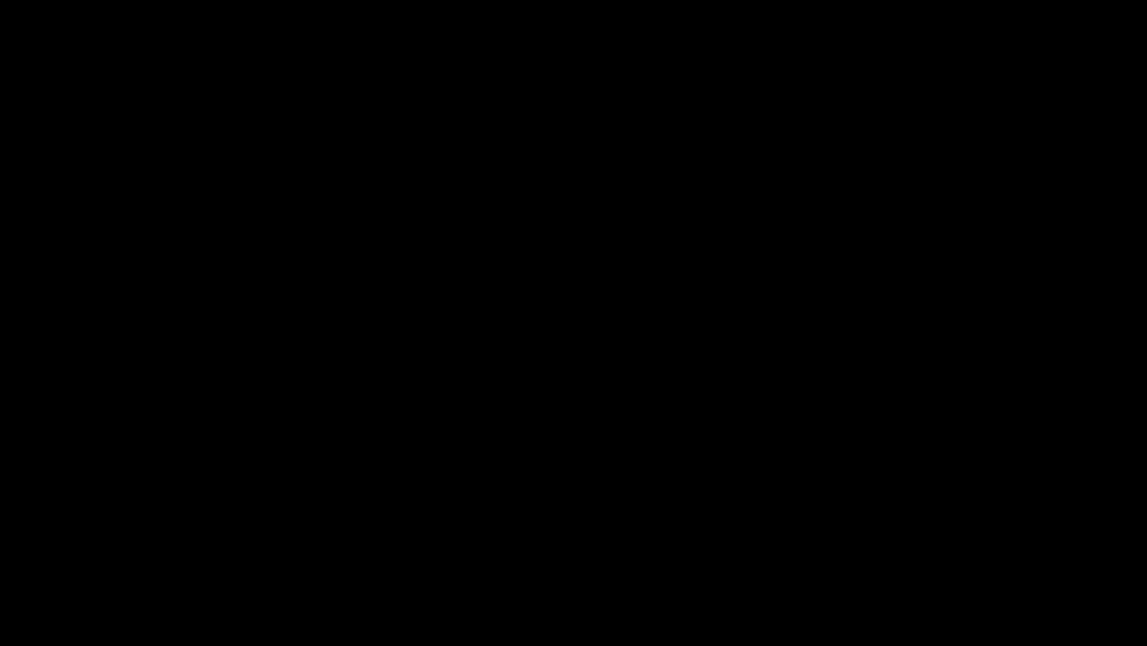